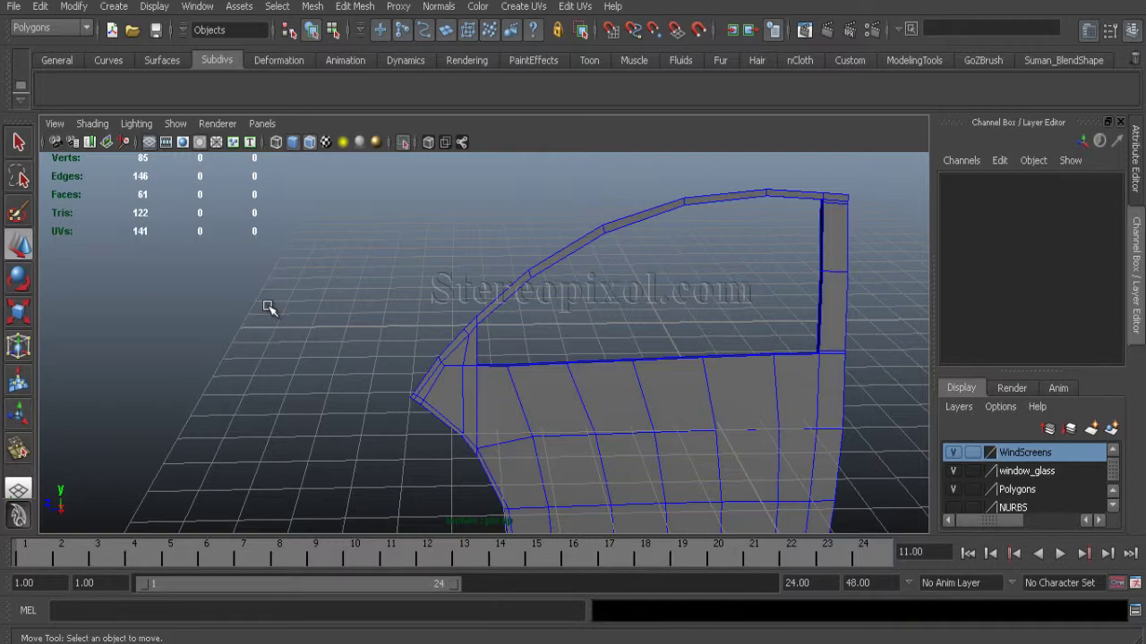
# Step: Preview the car door mesh smoothed and examine its window frame and front corner from several views
pyautogui.scroll(3, 502, 411)
pyautogui.click(532, 454)
pyautogui.scroll(3, 542, 467)
pyautogui.press('3')
pyautogui.scroll(-2, 515, 473)
pyautogui.press('1')
pyautogui.keyDown('alt'); pyautogui.moveTo(430, 444); pyautogui.dragTo(511, 435, button='middle'); pyautogui.keyUp('alt')
pyautogui.scroll(5, 511, 435)
pyautogui.scroll(-4, 681, 448)
pyautogui.keyDown('alt'); pyautogui.moveTo(707, 484); pyautogui.dragTo(411, 486, button='middle'); pyautogui.keyUp('alt')
pyautogui.scroll(-3, 412, 486)
pyautogui.keyDown('alt'); pyautogui.moveTo(327, 410); pyautogui.dragTo(385, 411); pyautogui.keyUp('alt')
pyautogui.keyDown('alt'); pyautogui.moveTo(447, 381); pyautogui.dragTo(652, 325, button='middle'); pyautogui.keyUp('alt')
pyautogui.scroll(4, 537, 358)
pyautogui.keyDown('alt'); pyautogui.moveTo(412, 369); pyautogui.dragTo(468, 475, button='middle'); pyautogui.keyUp('alt')
pyautogui.scroll(2, 468, 475)
# Step: Select the vertices along the door window's lower edge and scale them vertically into one straight horizontal row
pyautogui.moveTo(430, 307); pyautogui.dragTo(379, 307, button='right')
pyautogui.click(438, 314)
pyautogui.moveTo(359, 314); pyautogui.dragTo(348, 315)
pyautogui.click(312, 272)
pyautogui.keyDown('alt'); pyautogui.moveTo(326, 381); pyautogui.dragTo(307, 358); pyautogui.keyUp('alt')
pyautogui.moveTo(307, 358); pyautogui.dragTo(635, 413)
pyautogui.keyDown('alt'); pyautogui.moveTo(718, 481); pyautogui.dragTo(513, 467, button='middle'); pyautogui.keyUp('alt')
pyautogui.keyDown('shift'); pyautogui.moveTo(601, 392); pyautogui.dragTo(664, 338); pyautogui.keyUp('shift')
pyautogui.scroll(-6, 537, 385)
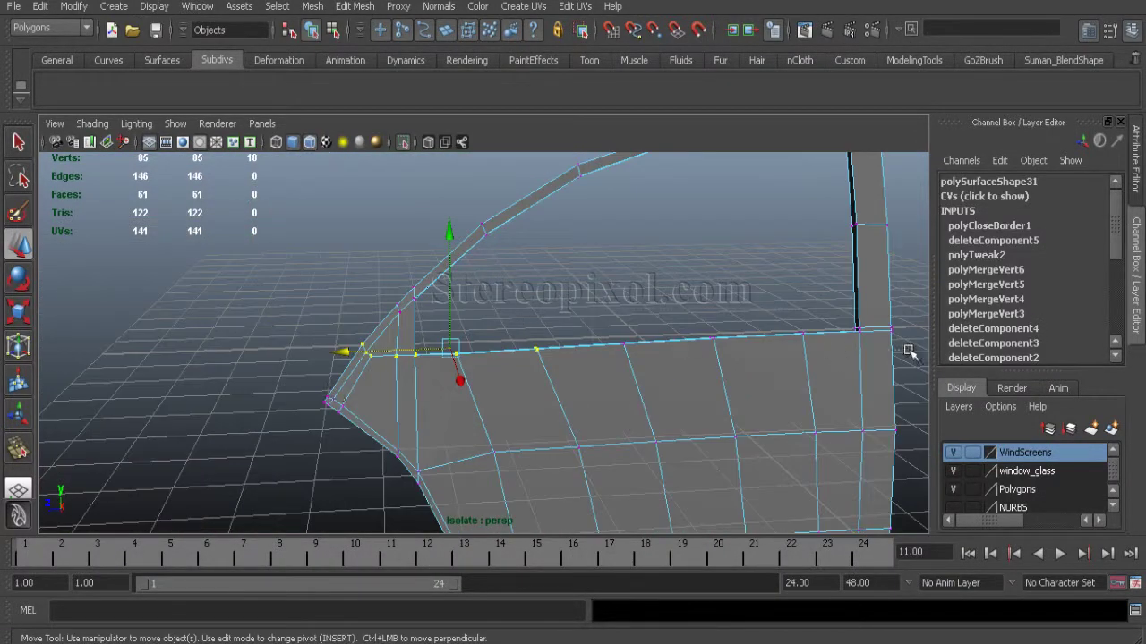
pyautogui.keyDown('alt'); pyautogui.moveTo(891, 370); pyautogui.dragTo(628, 324); pyautogui.keyUp('alt')
pyautogui.keyDown('ctrl'); pyautogui.moveTo(347, 289); pyautogui.dragTo(414, 334); pyautogui.keyUp('ctrl')
pyautogui.keyDown('alt'); pyautogui.moveTo(403, 442); pyautogui.dragTo(562, 444); pyautogui.keyUp('alt')
pyautogui.press('space')
pyautogui.scroll(3, 544, 397)
pyautogui.keyDown('alt'); pyautogui.moveTo(545, 396); pyautogui.dragTo(469, 442, button='middle'); pyautogui.keyUp('alt')
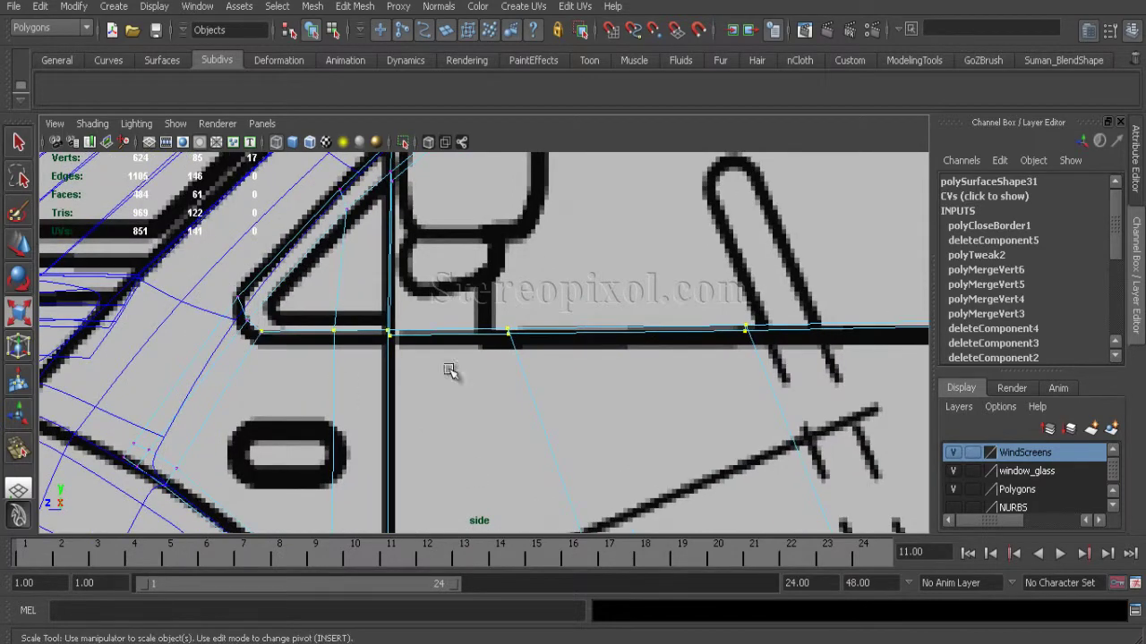
pyautogui.keyDown('alt'); pyautogui.moveTo(717, 400); pyautogui.dragTo(218, 406, button='middle'); pyautogui.keyUp('alt')
pyautogui.keyDown('alt'); pyautogui.moveTo(566, 331); pyautogui.dragTo(824, 348, button='middle'); pyautogui.keyUp('alt')
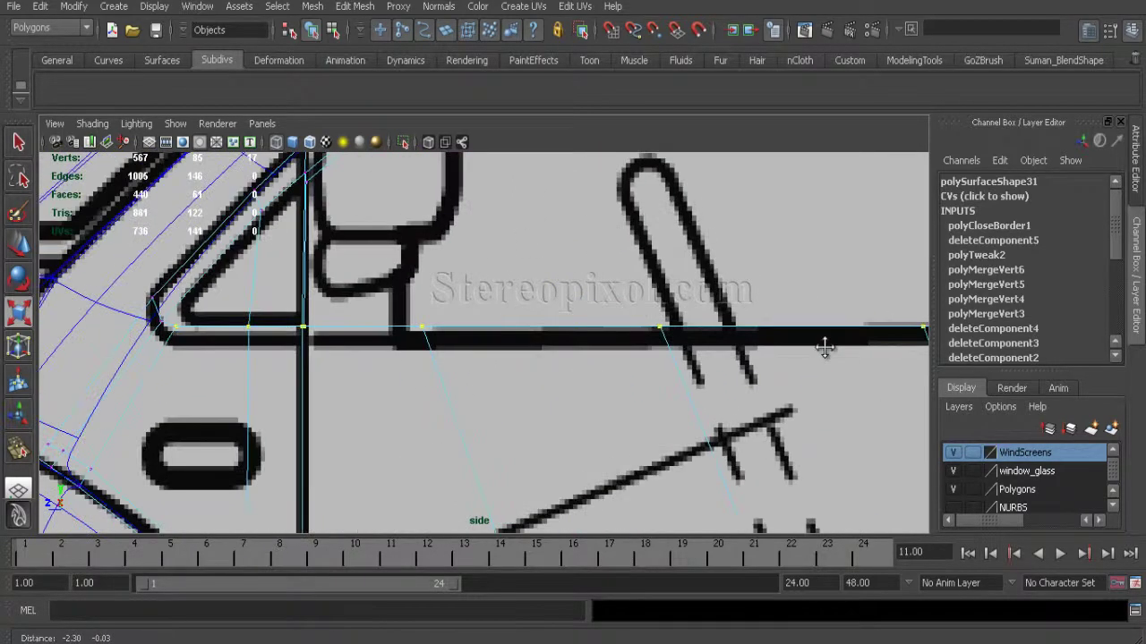
# Step: Move the flattened vertex row vertically to match the window's lower line on the side blueprint
pyautogui.press('w')
pyautogui.scroll(-8, 598, 396)
pyautogui.keyDown('alt'); pyautogui.moveTo(668, 438); pyautogui.dragTo(613, 427, button='middle'); pyautogui.keyUp('alt')
pyautogui.scroll(5, 608, 244)
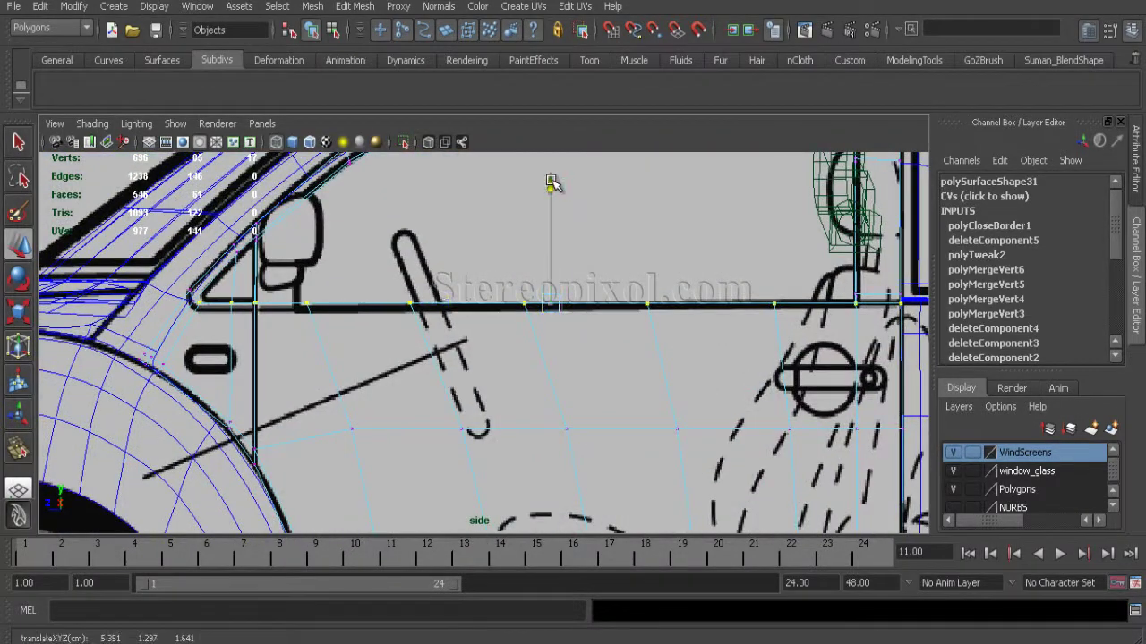
pyautogui.scroll(6, 402, 269)
pyautogui.click(600, 358)
pyautogui.click(799, 309)
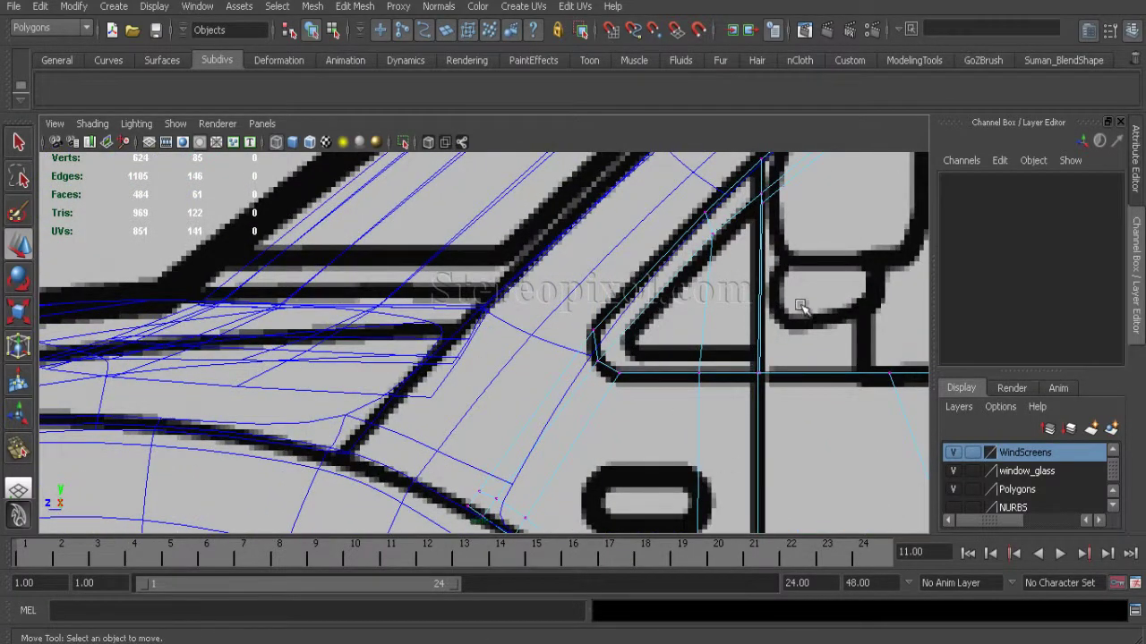
# Step: Insert an edge loop close to the window's lower front corner, across the triangular front section of the door
pyautogui.press('space')
pyautogui.press('space')
pyautogui.scroll(-6, 716, 293)
pyautogui.keyDown('alt'); pyautogui.moveTo(447, 318); pyautogui.dragTo(563, 307, button='middle'); pyautogui.keyUp('alt')
pyautogui.keyDown('alt'); pyautogui.moveTo(563, 307); pyautogui.dragTo(464, 351); pyautogui.keyUp('alt')
pyautogui.keyDown('alt'); pyautogui.moveTo(465, 352); pyautogui.dragTo(641, 461, button='right'); pyautogui.keyUp('alt')
pyautogui.click(358, 6)
pyautogui.click(385, 146)
pyautogui.moveTo(351, 340); pyautogui.dragTo(355, 356)
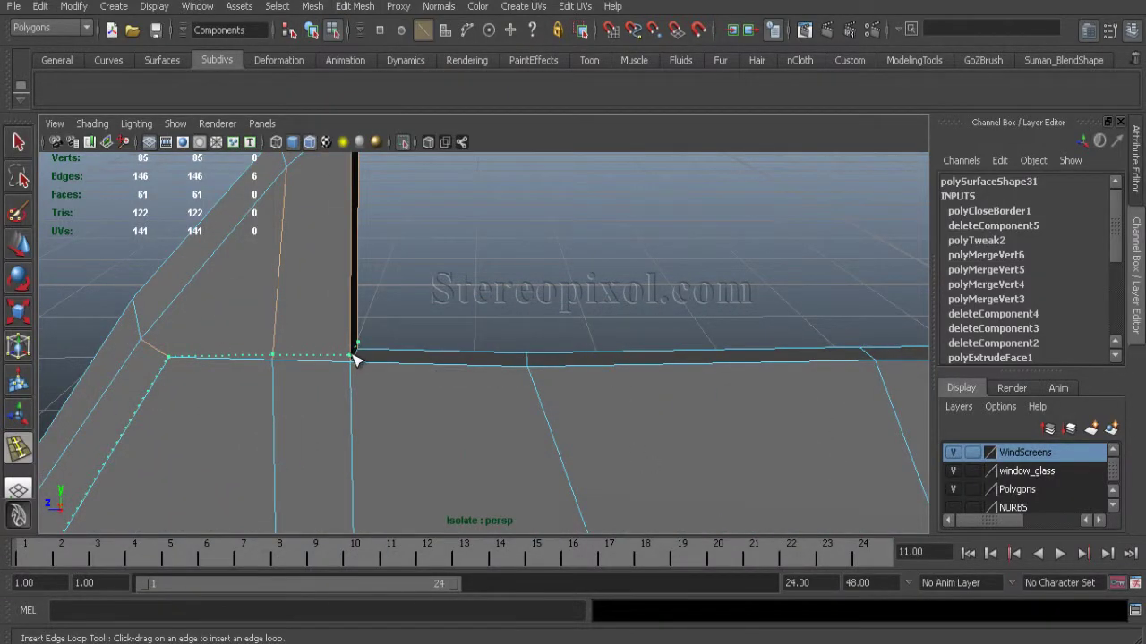
# Step: Split the faces around the inner front corner of the window frame with the Split Polygon Tool
pyautogui.click(355, 7)
pyautogui.click(385, 129)
pyautogui.keyDown('alt'); pyautogui.moveTo(420, 295); pyautogui.dragTo(490, 274, button='right'); pyautogui.keyUp('alt')
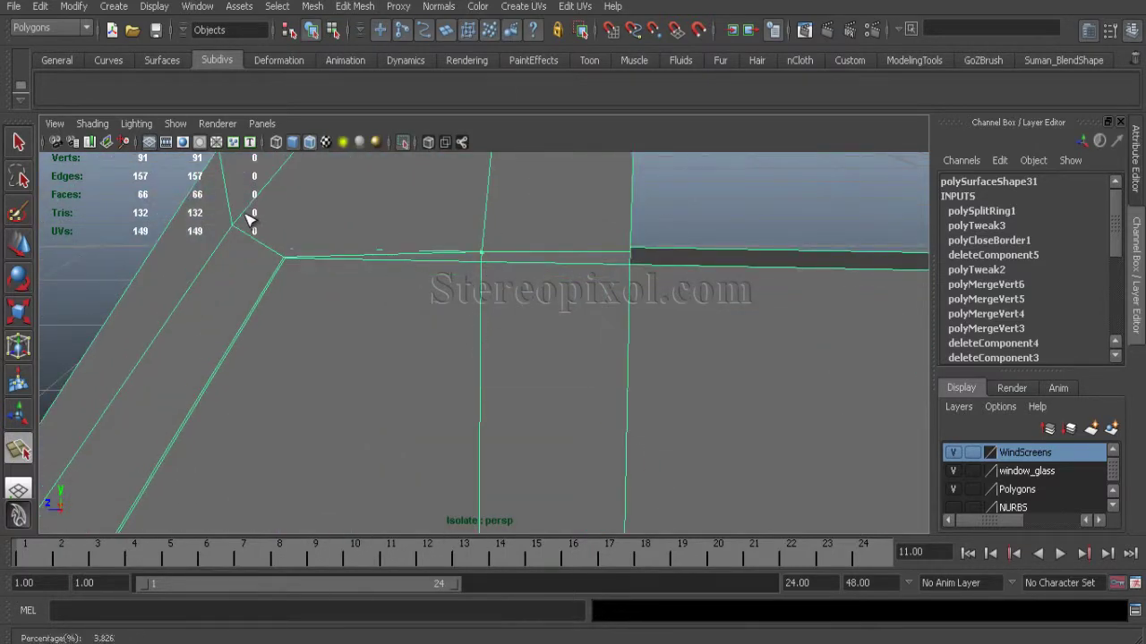
pyautogui.keyDown('alt'); pyautogui.moveTo(249, 220); pyautogui.dragTo(292, 274, button='right'); pyautogui.keyUp('alt')
pyautogui.keyDown('alt'); pyautogui.moveTo(291, 274); pyautogui.dragTo(353, 339, button='middle'); pyautogui.keyUp('alt')
pyautogui.moveTo(353, 339)
pyautogui.keyDown('alt'); pyautogui.mouseDown()
pyautogui.moveTo(376, 295)
pyautogui.moveTo(351, 347)
pyautogui.mouseUp(); pyautogui.keyUp('alt')
pyautogui.keyDown('alt'); pyautogui.moveTo(351, 347); pyautogui.dragTo(447, 449, button='right'); pyautogui.keyUp('alt')
pyautogui.press('Return')
pyautogui.click(323, 372)
pyautogui.keyDown('alt'); pyautogui.moveTo(335, 388); pyautogui.dragTo(374, 493, button='right'); pyautogui.keyUp('alt')
pyautogui.keyDown('alt'); pyautogui.moveTo(224, 482); pyautogui.dragTo(413, 372, button='middle'); pyautogui.keyUp('alt')
pyautogui.keyDown('alt'); pyautogui.moveTo(413, 371); pyautogui.dragTo(415, 374, button='right'); pyautogui.keyUp('alt')
pyautogui.keyDown('alt'); pyautogui.moveTo(414, 374); pyautogui.dragTo(284, 278, button='middle'); pyautogui.keyUp('alt')
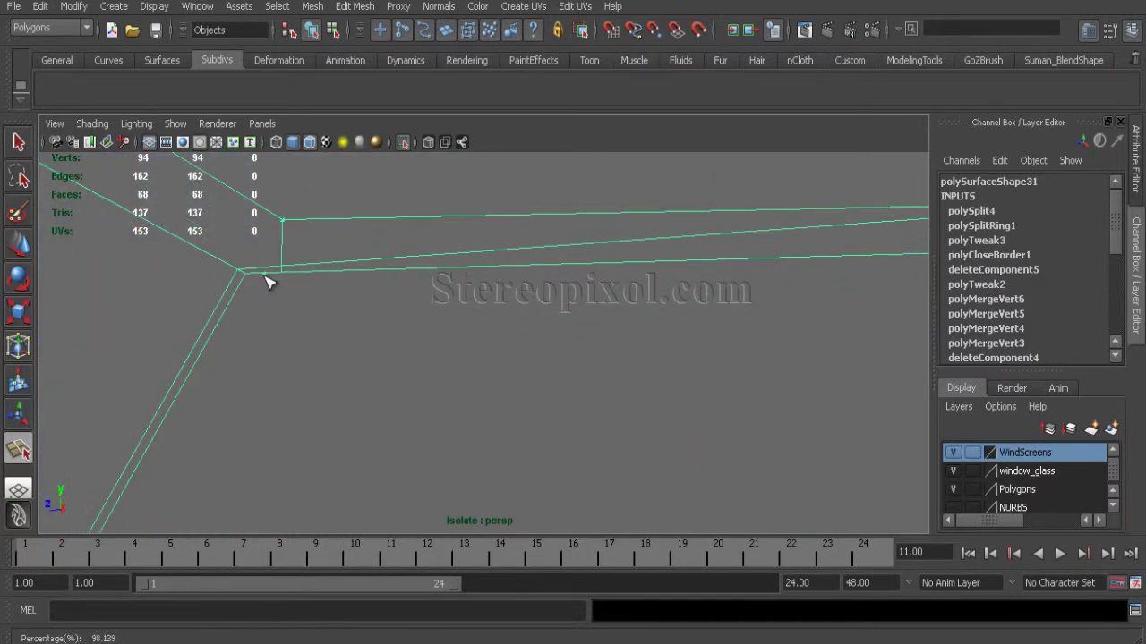
# Step: Delete the surplus edges running from the window frame's front corner along the new splits
pyautogui.press('w')
pyautogui.moveTo(302, 259); pyautogui.dragTo(301, 218, button='right')
pyautogui.click(331, 263)
pyautogui.keyDown('alt'); pyautogui.moveTo(333, 274); pyautogui.dragTo(307, 299, button='right'); pyautogui.keyUp('alt')
pyautogui.press('Delete')
pyautogui.click(425, 328)
pyautogui.click(355, 6)
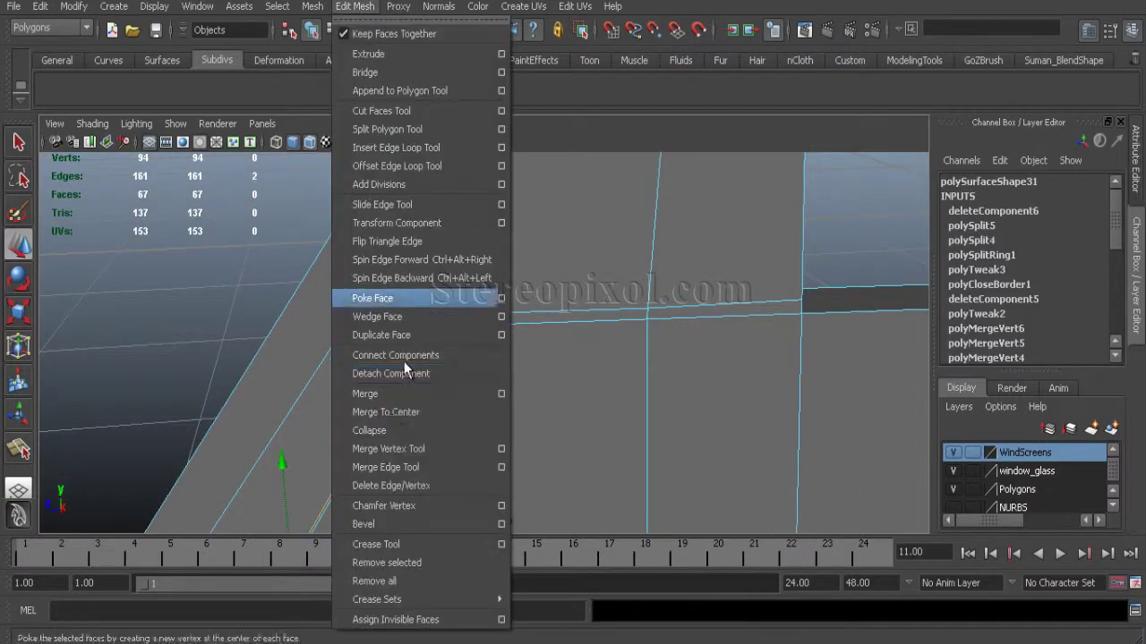
pyautogui.click(384, 555)
# Step: Split the faces again at the window frame's front corner to reconnect the edge flow
pyautogui.click(355, 7)
pyautogui.click(466, 122)
pyautogui.click(381, 316)
pyautogui.press('Return')
pyautogui.keyDown('alt'); pyautogui.moveTo(465, 297); pyautogui.dragTo(345, 315, button='right'); pyautogui.keyUp('alt')
pyautogui.keyDown('alt'); pyautogui.moveTo(345, 315); pyautogui.dragTo(348, 384); pyautogui.keyUp('alt')
pyautogui.keyDown('alt'); pyautogui.moveTo(348, 384); pyautogui.dragTo(321, 311, button='middle'); pyautogui.keyUp('alt')
pyautogui.press('w')
# Step: Split the faces in a line from the frame's outer front edge through the inner corner to the window post
pyautogui.keyDown('alt'); pyautogui.moveTo(321, 312); pyautogui.dragTo(492, 483); pyautogui.keyUp('alt')
pyautogui.keyDown('alt'); pyautogui.moveTo(492, 483); pyautogui.dragTo(450, 233, button='middle'); pyautogui.keyUp('alt')
pyautogui.keyDown('alt'); pyautogui.moveTo(450, 233); pyautogui.dragTo(448, 322, button='right'); pyautogui.keyUp('alt')
pyautogui.click(369, 8)
pyautogui.click(387, 129)
pyautogui.keyDown('alt'); pyautogui.moveTo(421, 429); pyautogui.dragTo(365, 326); pyautogui.keyUp('alt')
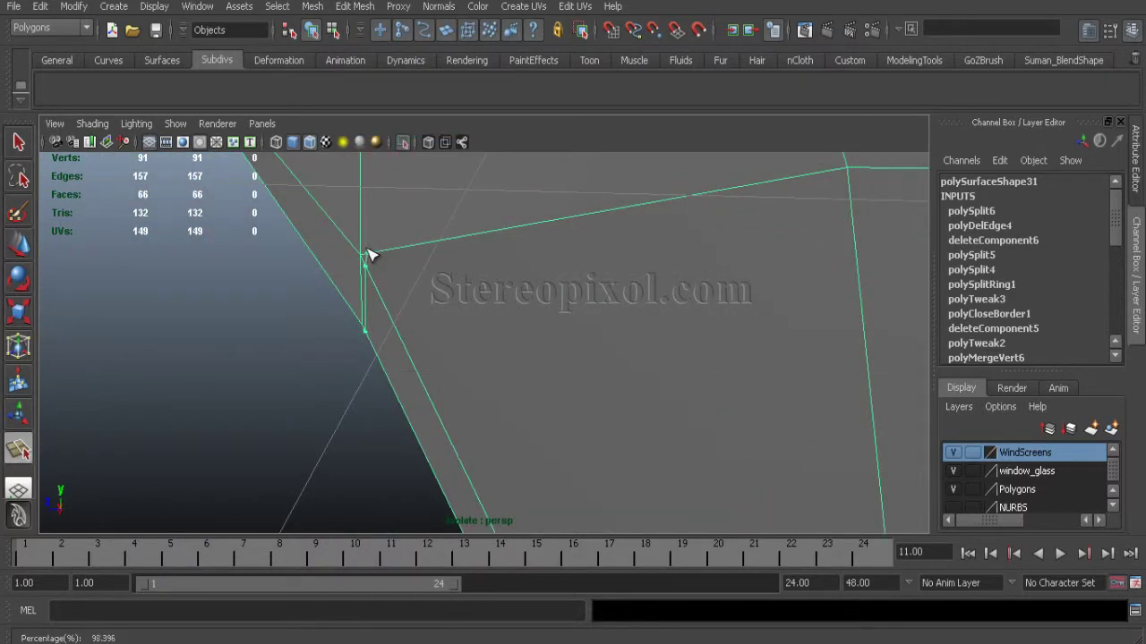
pyautogui.keyDown('alt'); pyautogui.moveTo(369, 254); pyautogui.dragTo(476, 339); pyautogui.keyUp('alt')
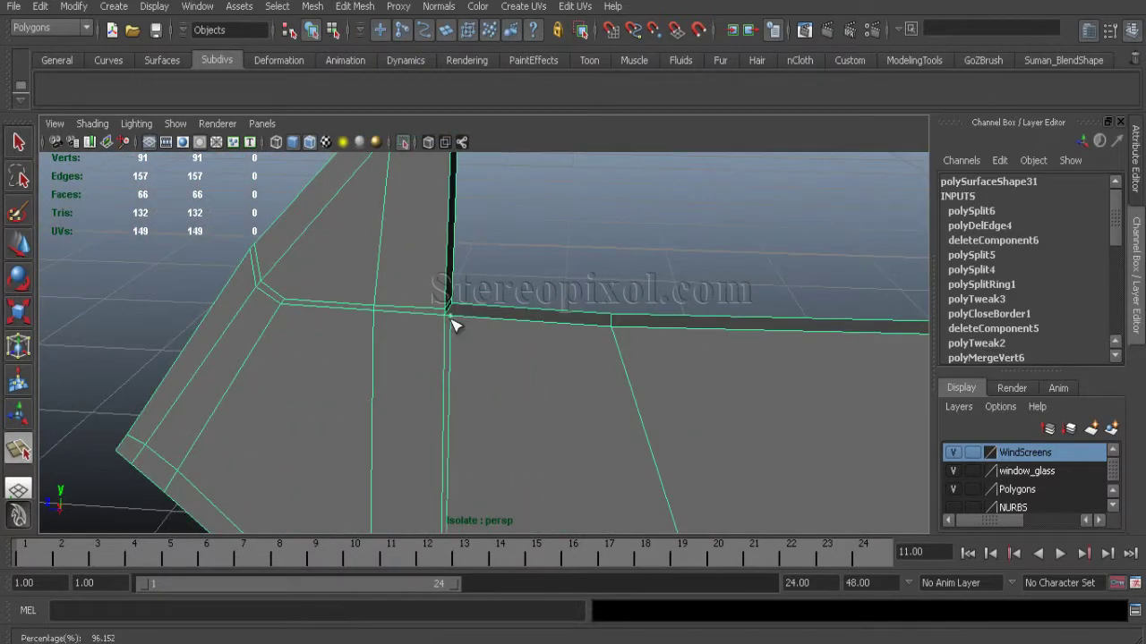
pyautogui.keyDown('alt'); pyautogui.moveTo(455, 325); pyautogui.dragTo(517, 386, button='right'); pyautogui.keyUp('alt')
pyautogui.keyDown('alt'); pyautogui.moveTo(517, 386); pyautogui.dragTo(430, 403); pyautogui.keyUp('alt')
pyautogui.click(387, 376)
pyautogui.keyDown('alt'); pyautogui.moveTo(517, 407); pyautogui.dragTo(443, 398, button='right'); pyautogui.keyUp('alt')
pyautogui.keyDown('alt'); pyautogui.moveTo(439, 492); pyautogui.dragTo(435, 301, button='middle'); pyautogui.keyUp('alt')
pyautogui.press('w')
# Step: Select the short extra edge at the frame's outer front corner and collapse it
pyautogui.keyDown('alt'); pyautogui.moveTo(433, 301); pyautogui.dragTo(441, 266); pyautogui.keyUp('alt')
pyautogui.click(517, 353)
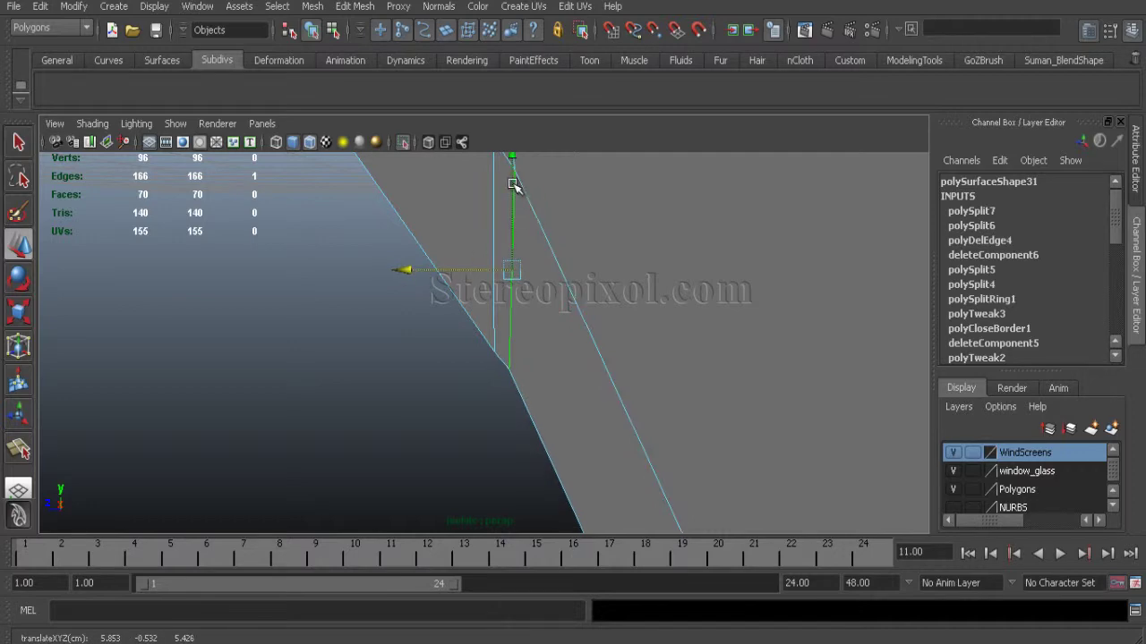
pyautogui.moveTo(514, 189); pyautogui.dragTo(516, 202)
pyautogui.keyDown('alt'); pyautogui.moveTo(533, 197); pyautogui.dragTo(519, 402, button='middle'); pyautogui.keyUp('alt')
pyautogui.moveTo(488, 344); pyautogui.dragTo(490, 400, button='right')
pyautogui.click(354, 6)
pyautogui.click(409, 439)
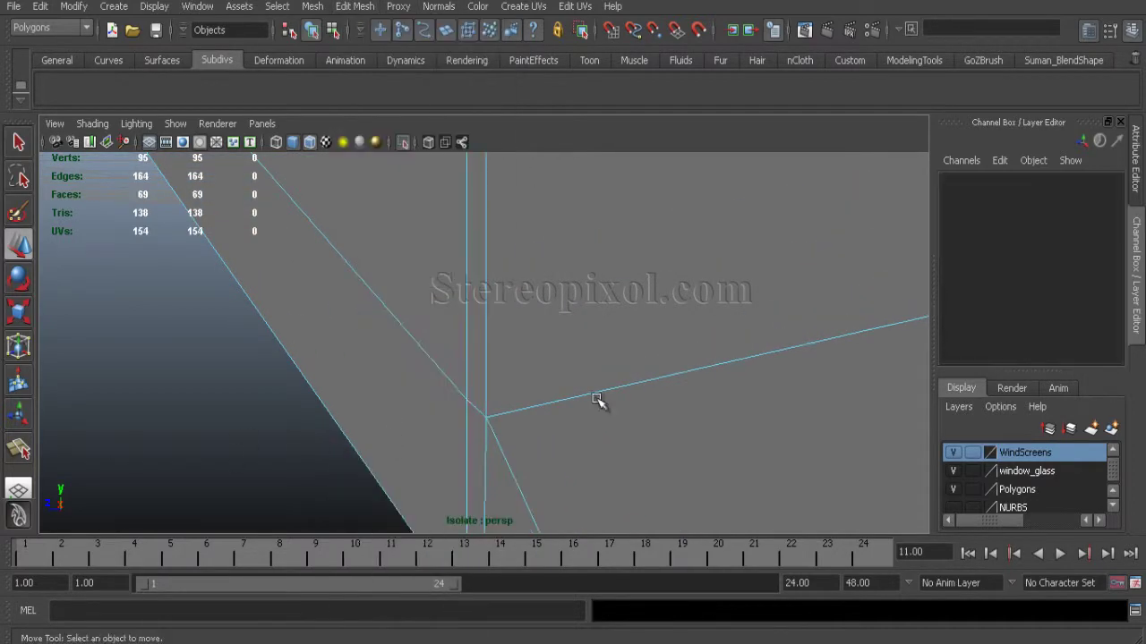
# Step: Compare the smoothed door outline around the window with the side blueprint
pyautogui.keyDown('alt'); pyautogui.moveTo(632, 389); pyautogui.dragTo(413, 208); pyautogui.keyUp('alt')
pyautogui.scroll(-4, 429, 259)
pyautogui.press('space')
pyautogui.press('space')
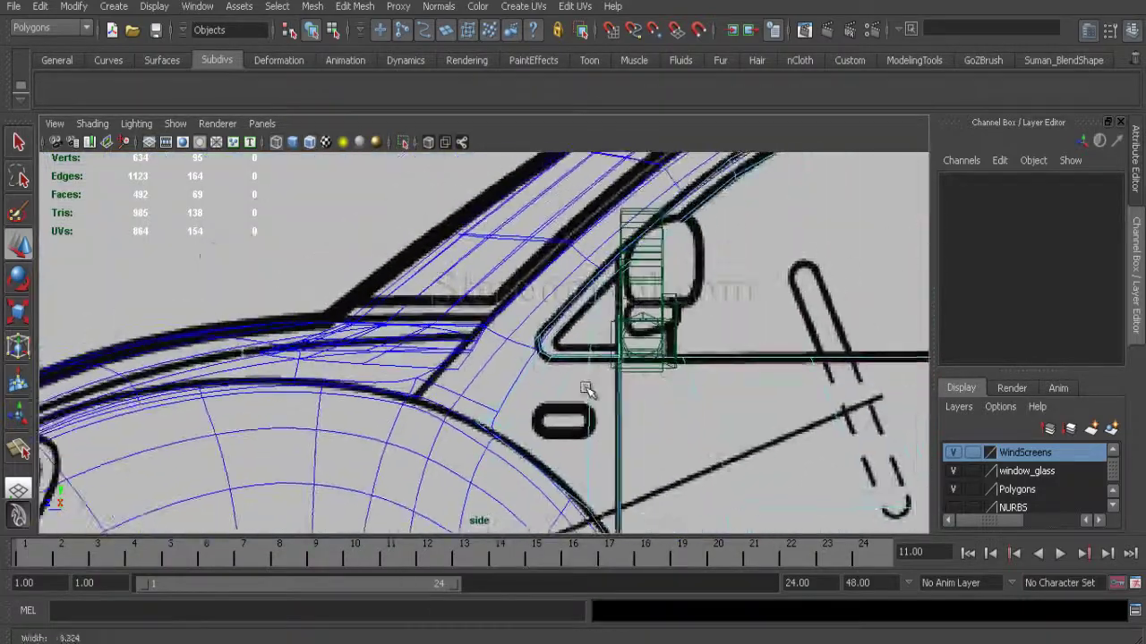
pyautogui.keyDown('alt'); pyautogui.moveTo(583, 391); pyautogui.dragTo(496, 102, button='middle'); pyautogui.keyUp('alt')
pyautogui.press('3')
pyautogui.keyDown('alt'); pyautogui.moveTo(568, 215); pyautogui.dragTo(511, 435, button='middle'); pyautogui.keyUp('alt')
pyautogui.scroll(-4, 421, 330)
pyautogui.scroll(2, 407, 517)
pyautogui.scroll(1, 405, 516)
pyautogui.scroll(1, 555, 433)
pyautogui.press('1')
# Step: Insert a horizontal edge loop across the door just below the window's lower line
pyautogui.keyDown('alt'); pyautogui.moveTo(787, 417); pyautogui.dragTo(247, 428, button='middle'); pyautogui.keyUp('alt')
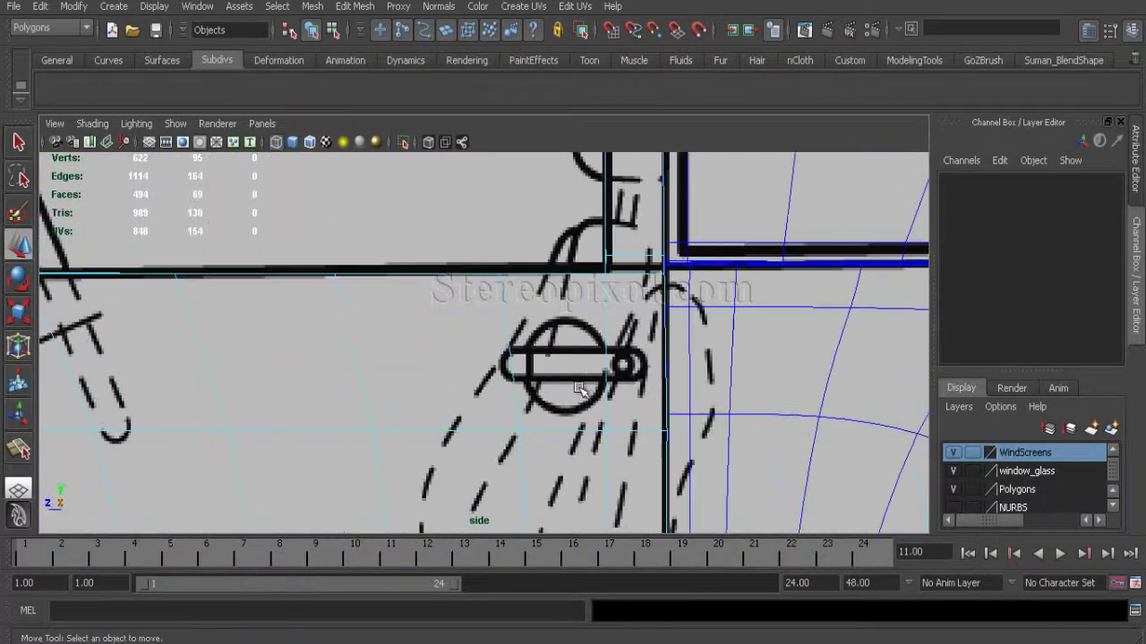
pyautogui.click(353, 6)
pyautogui.click(374, 148)
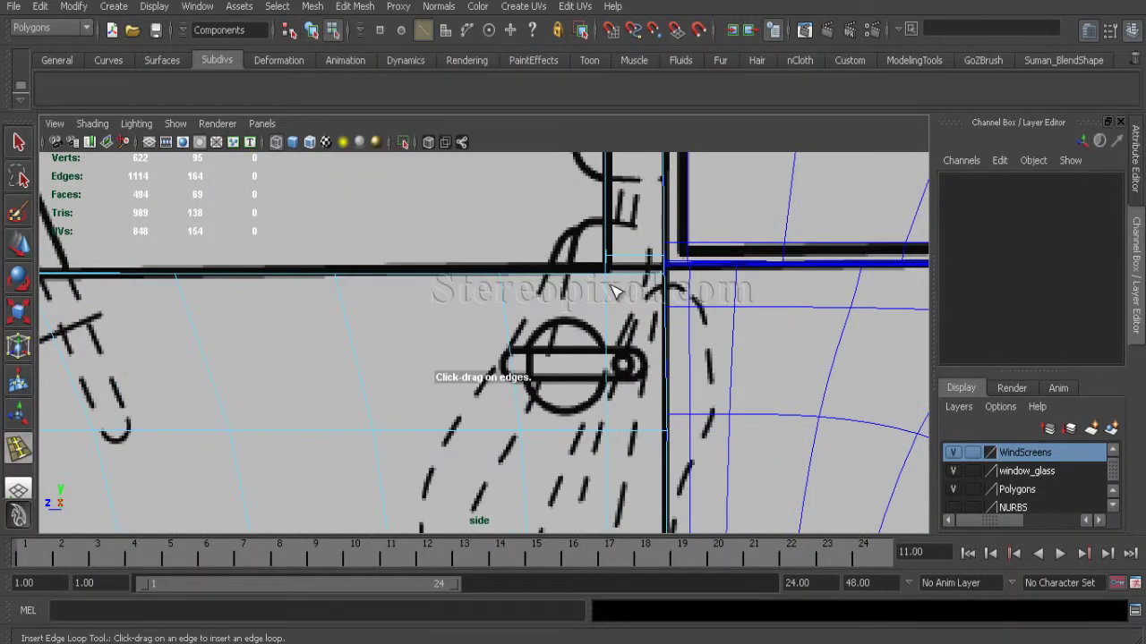
pyautogui.moveTo(610, 291); pyautogui.dragTo(610, 287)
pyautogui.keyDown('alt'); pyautogui.moveTo(265, 355); pyautogui.dragTo(713, 395, button='middle'); pyautogui.keyUp('alt')
pyautogui.keyDown('alt'); pyautogui.moveTo(293, 377); pyautogui.dragTo(404, 409, button='middle'); pyautogui.keyUp('alt')
pyautogui.press('space')
pyautogui.press('space')
pyautogui.press('w')
# Step: Examine the smoothed window frame in perspective and check its front corner against the side blueprint
pyautogui.keyDown('alt'); pyautogui.moveTo(458, 363); pyautogui.dragTo(338, 296, button='right'); pyautogui.keyUp('alt')
pyautogui.click(338, 296)
pyautogui.keyDown('alt'); pyautogui.moveTo(339, 295); pyautogui.dragTo(338, 337); pyautogui.keyUp('alt')
pyautogui.keyDown('alt'); pyautogui.moveTo(338, 337); pyautogui.dragTo(440, 412, button='right'); pyautogui.keyUp('alt')
pyautogui.keyDown('alt'); pyautogui.moveTo(439, 412); pyautogui.dragTo(474, 399); pyautogui.keyUp('alt')
pyautogui.doubleClick(544, 269)
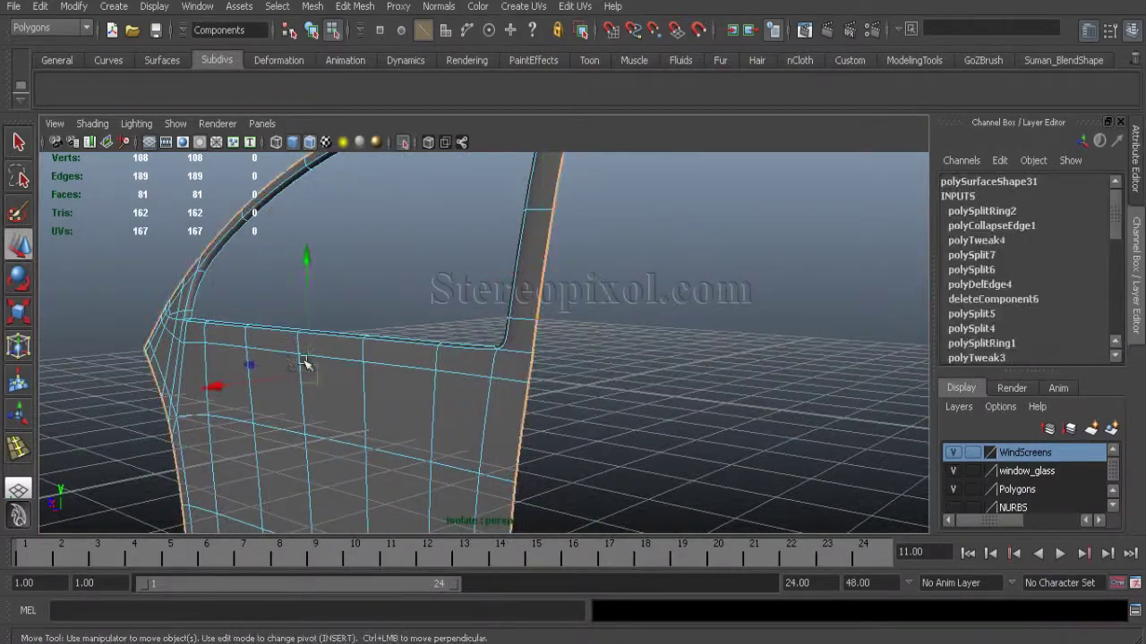
pyautogui.press('space')
pyautogui.press('space')
pyautogui.click(191, 265)
pyautogui.keyDown('alt'); pyautogui.moveTo(190, 265); pyautogui.dragTo(368, 365, button='right'); pyautogui.keyUp('alt')
pyautogui.keyDown('alt'); pyautogui.moveTo(371, 367); pyautogui.dragTo(422, 397, button='middle'); pyautogui.keyUp('alt')
pyautogui.press('1')
pyautogui.keyDown('alt'); pyautogui.moveTo(319, 458); pyautogui.dragTo(573, 522, button='right'); pyautogui.keyUp('alt')
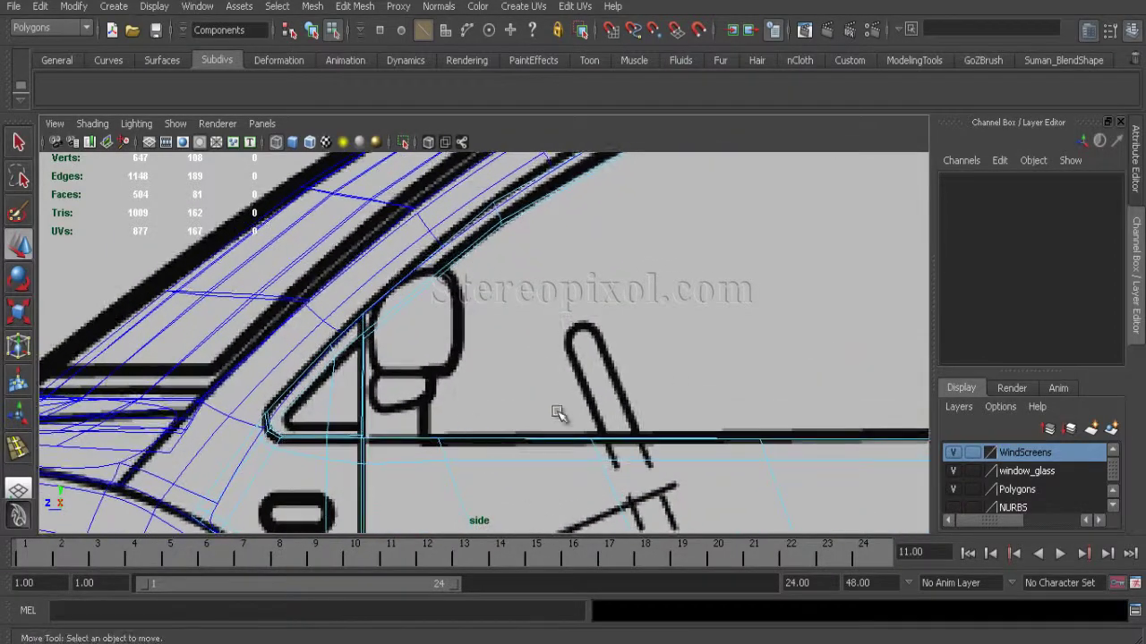
# Step: Select the faces of the door's triangular front section in the side view and extract them from the mesh
pyautogui.keyDown('alt'); pyautogui.moveTo(557, 413); pyautogui.dragTo(455, 304, button='middle'); pyautogui.keyUp('alt')
pyautogui.moveTo(399, 343); pyautogui.dragTo(399, 386, button='right')
pyautogui.scroll(-5, 331, 295)
pyautogui.moveTo(449, 491); pyautogui.dragTo(449, 490)
pyautogui.scroll(3, 711, 529)
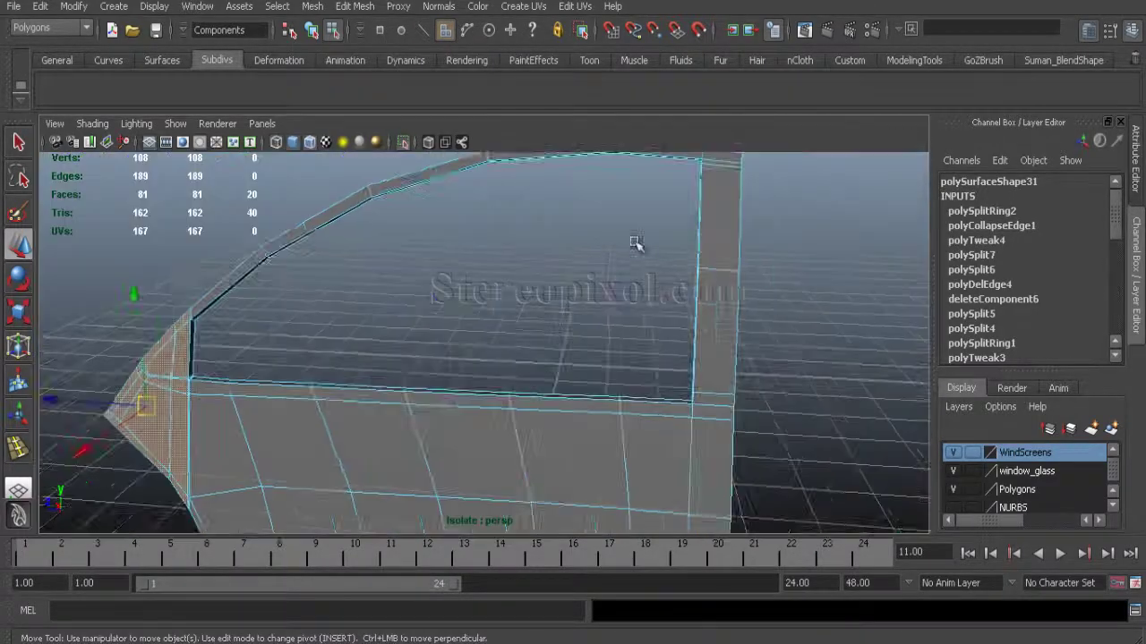
pyautogui.keyDown('alt'); pyautogui.moveTo(636, 242); pyautogui.dragTo(501, 341); pyautogui.keyUp('alt')
pyautogui.click(312, 7)
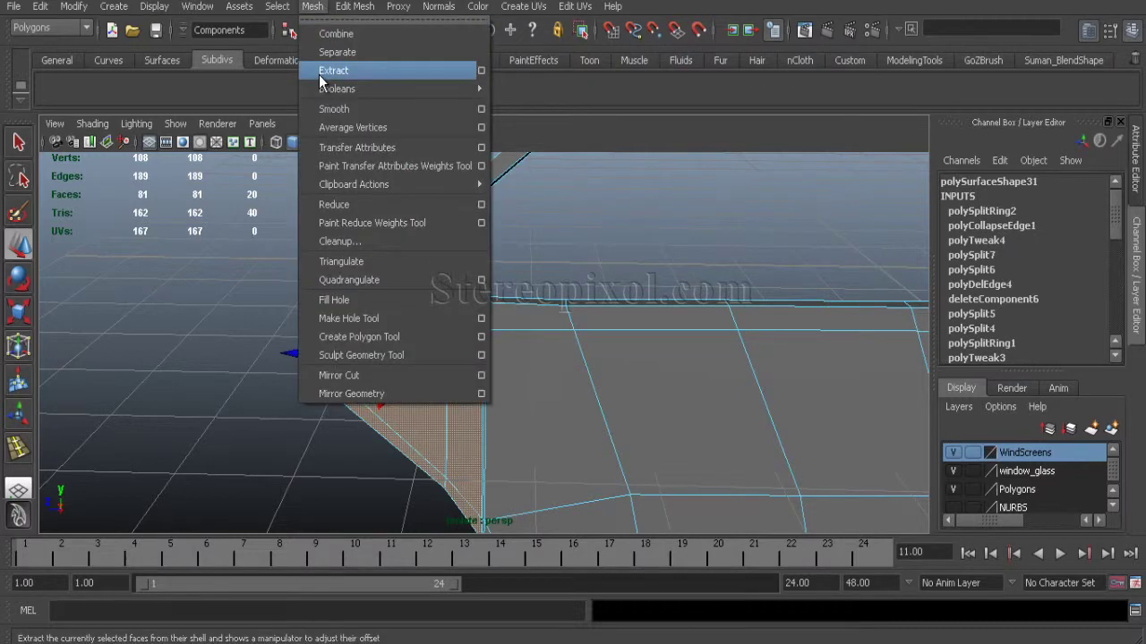
pyautogui.click(320, 70)
# Step: Hide the main door piece and turn off isolation to show the extracted section with the car body
pyautogui.click(269, 370)
pyautogui.click(438, 306)
pyautogui.press('f')
pyautogui.click(154, 7)
pyautogui.click(278, 104)
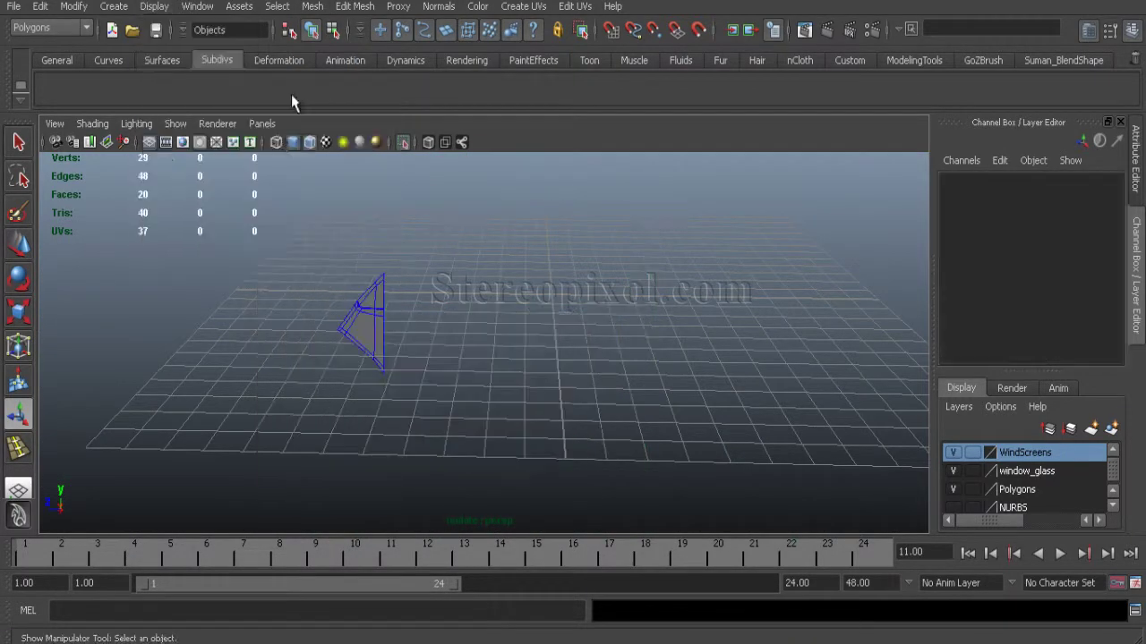
pyautogui.click(175, 125)
pyautogui.moveTo(255, 54)
pyautogui.click(362, 55)
# Step: Select the extracted front section, preview it smoothed and examine how it fits against the fender
pyautogui.scroll(4, 358, 230)
pyautogui.click(302, 325)
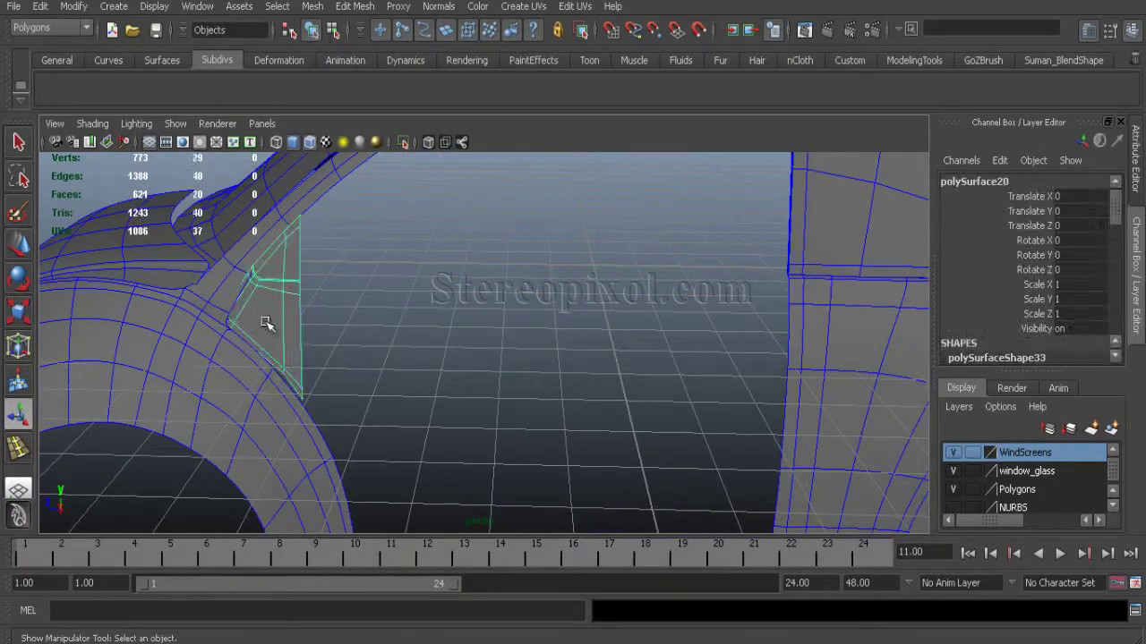
pyautogui.keyDown('alt'); pyautogui.moveTo(302, 260); pyautogui.dragTo(382, 305, button='middle'); pyautogui.keyUp('alt')
pyautogui.press('3')
pyautogui.keyDown('alt'); pyautogui.moveTo(382, 305); pyautogui.dragTo(369, 324); pyautogui.keyUp('alt')
pyautogui.click(353, 323)
pyautogui.press('3')
pyautogui.scroll(2, 358, 331)
pyautogui.click(326, 365)
pyautogui.keyDown('alt'); pyautogui.moveTo(328, 365); pyautogui.dragTo(380, 303); pyautogui.keyUp('alt')
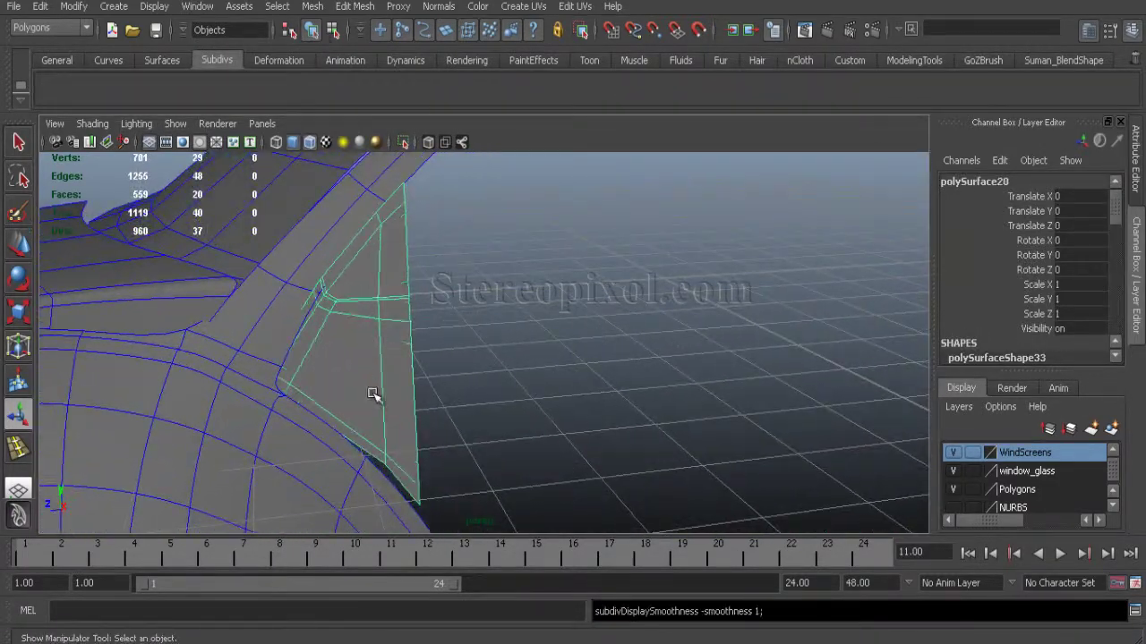
# Step: In the side view, move the extracted section's lower front vertices onto the fender seam shown in the blueprint
pyautogui.press('space')
pyautogui.press('space')
pyautogui.scroll(1, 358, 465)
pyautogui.keyDown('alt'); pyautogui.moveTo(280, 481); pyautogui.dragTo(353, 480, button='middle'); pyautogui.keyUp('alt')
pyautogui.moveTo(233, 343); pyautogui.dragTo(176, 341, button='right')
pyautogui.click(297, 389)
pyautogui.moveTo(303, 386); pyautogui.dragTo(306, 424, button='right')
pyautogui.moveTo(297, 341); pyautogui.dragTo(292, 379, button='right')
pyautogui.keyDown('alt'); pyautogui.moveTo(322, 407); pyautogui.dragTo(403, 351, button='middle'); pyautogui.keyUp('alt')
pyautogui.scroll(2, 394, 350)
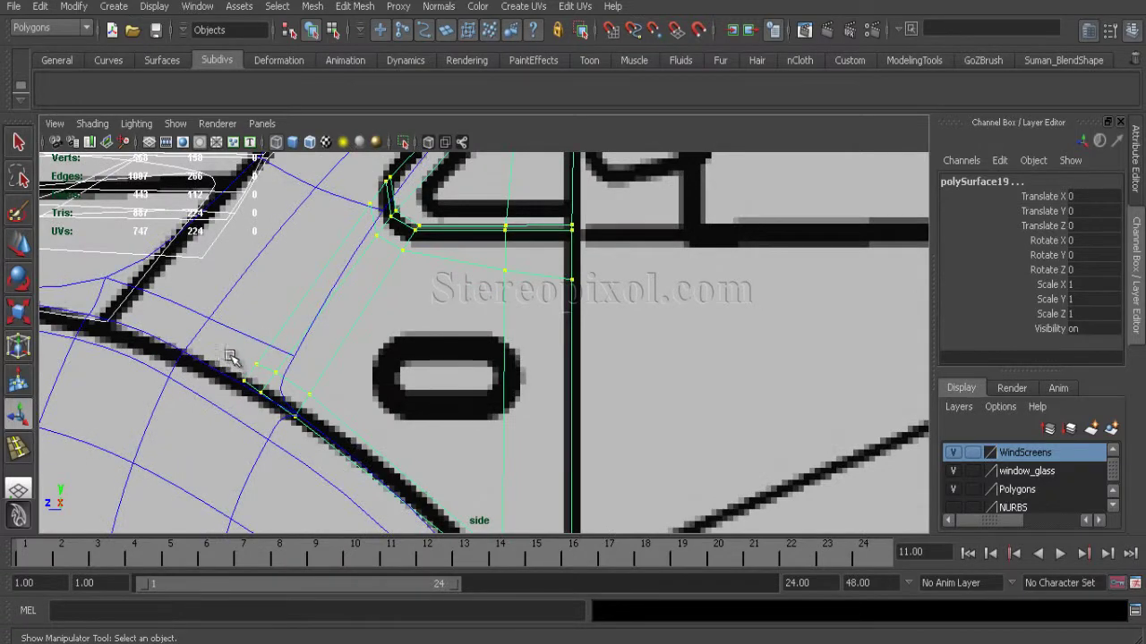
pyautogui.moveTo(230, 356); pyautogui.dragTo(318, 416)
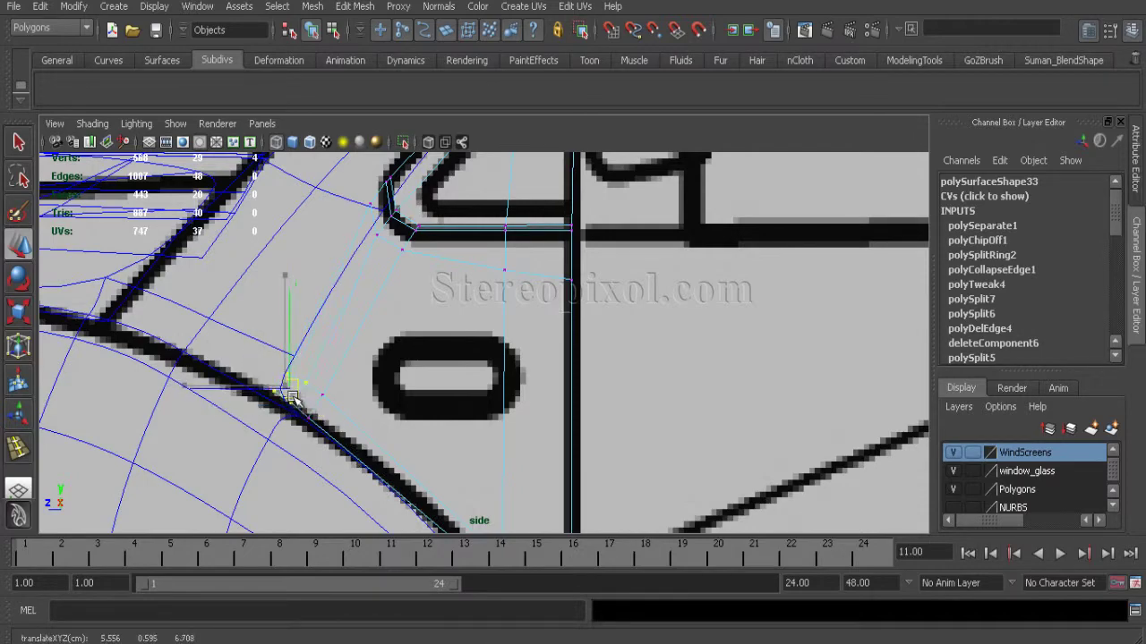
# Step: Move the vertices around the window opening's lower front corner to line up with the side blueprint
pyautogui.keyDown('alt'); pyautogui.moveTo(372, 323); pyautogui.dragTo(355, 429, button='middle'); pyautogui.keyUp('alt')
pyautogui.moveTo(326, 276); pyautogui.dragTo(394, 382)
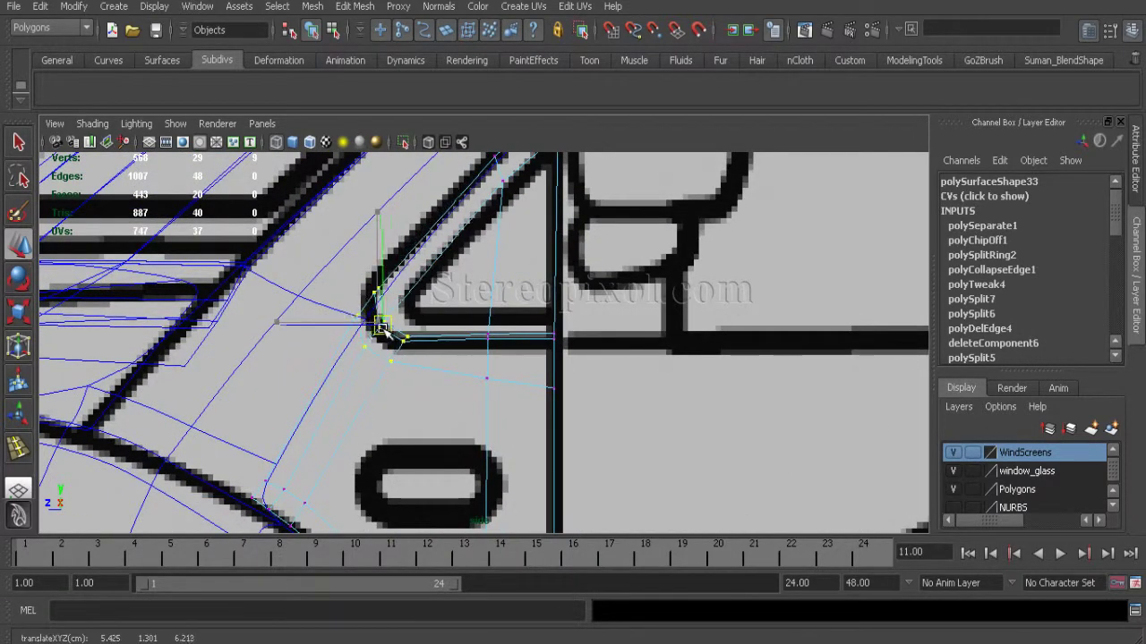
pyautogui.scroll(1, 537, 426)
pyautogui.keyDown('alt'); pyautogui.moveTo(549, 439); pyautogui.dragTo(583, 126, button='middle'); pyautogui.keyUp('alt')
pyautogui.keyDown('alt'); pyautogui.moveTo(484, 290); pyautogui.dragTo(510, 468, button='middle'); pyautogui.keyUp('alt')
pyautogui.scroll(-2, 403, 408)
pyautogui.keyDown('alt'); pyautogui.moveTo(343, 394); pyautogui.dragTo(352, 408, button='middle'); pyautogui.keyUp('alt')
pyautogui.keyDown('alt'); pyautogui.moveTo(468, 315); pyautogui.dragTo(383, 519, button='middle'); pyautogui.keyUp('alt')
pyautogui.scroll(2, 435, 402)
# Step: Return to object mode in perspective and combine the front section with the car body mesh
pyautogui.press('space')
pyautogui.press('space')
pyautogui.moveTo(546, 266)
pyautogui.keyDown('alt'); pyautogui.mouseDown()
pyautogui.moveTo(396, 302)
pyautogui.moveTo(614, 387)
pyautogui.moveTo(445, 376)
pyautogui.moveTo(393, 394)
pyautogui.mouseUp(); pyautogui.keyUp('alt')
pyautogui.press('F8')
pyautogui.scroll(2, 392, 392)
pyautogui.keyDown('alt'); pyautogui.moveTo(248, 299); pyautogui.dragTo(402, 348); pyautogui.keyUp('alt')
pyautogui.scroll(3, 402, 349)
pyautogui.click(313, 6)
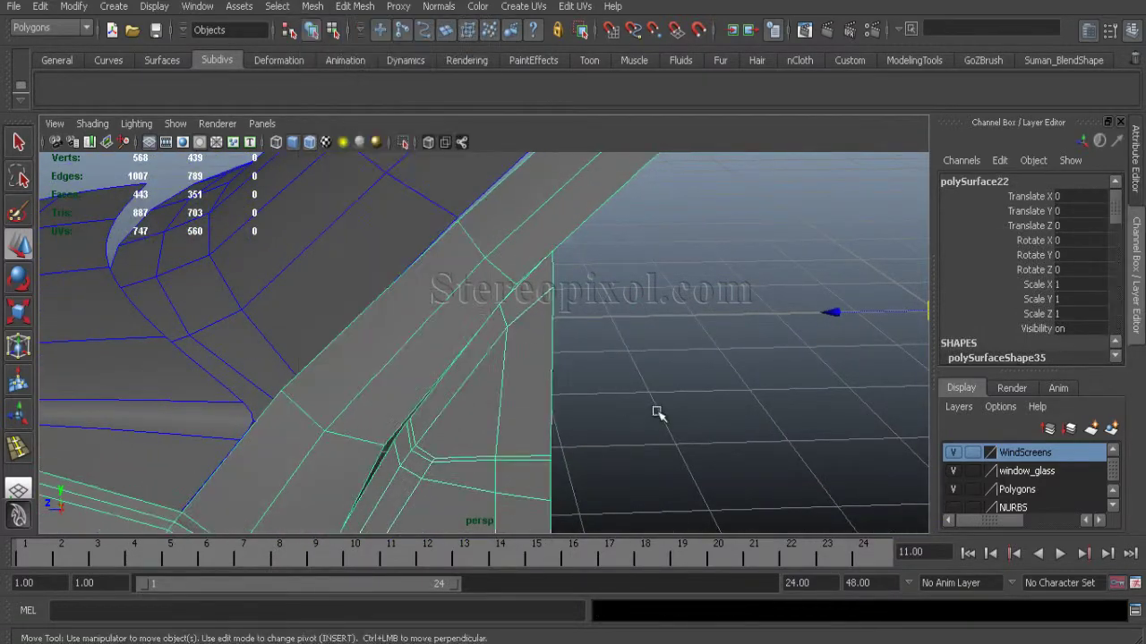
pyautogui.click(322, 32)
# Step: Split the pillar face toward the front section's upper vertex and delete the redundant neighbouring edge
pyautogui.keyDown('alt'); pyautogui.moveTo(657, 412); pyautogui.dragTo(391, 215); pyautogui.keyUp('alt')
pyautogui.click(355, 6)
pyautogui.click(367, 125)
pyautogui.scroll(3, 492, 402)
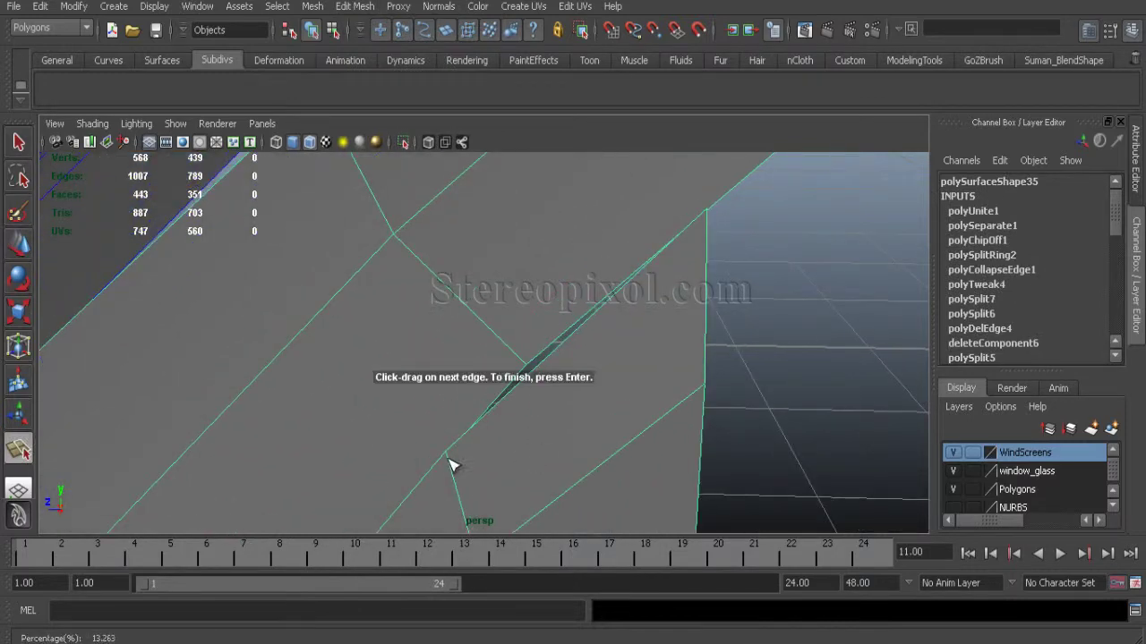
pyautogui.press('Return')
pyautogui.scroll(-3, 386, 331)
pyautogui.press('w')
pyautogui.moveTo(489, 319); pyautogui.dragTo(492, 274, button='right')
pyautogui.click(374, 12)
pyautogui.click(397, 480)
# Step: Split the pillar and front-section faces to run an edge across below the window opening's corner
pyautogui.keyDown('alt'); pyautogui.moveTo(397, 481); pyautogui.dragTo(435, 251, button='middle'); pyautogui.keyUp('alt')
pyautogui.keyDown('alt'); pyautogui.moveTo(435, 251); pyautogui.dragTo(307, 289, button='right'); pyautogui.keyUp('alt')
pyautogui.keyDown('alt'); pyautogui.moveTo(307, 289); pyautogui.dragTo(233, 125, button='middle'); pyautogui.keyUp('alt')
pyautogui.keyDown('alt'); pyautogui.moveTo(287, 246); pyautogui.dragTo(448, 437, button='middle'); pyautogui.keyUp('alt')
pyautogui.click(372, 10)
pyautogui.click(385, 131)
pyautogui.keyDown('alt'); pyautogui.moveTo(329, 247); pyautogui.dragTo(448, 338, button='right'); pyautogui.keyUp('alt')
pyautogui.keyDown('alt'); pyautogui.moveTo(448, 338); pyautogui.dragTo(342, 348, button='middle'); pyautogui.keyUp('alt')
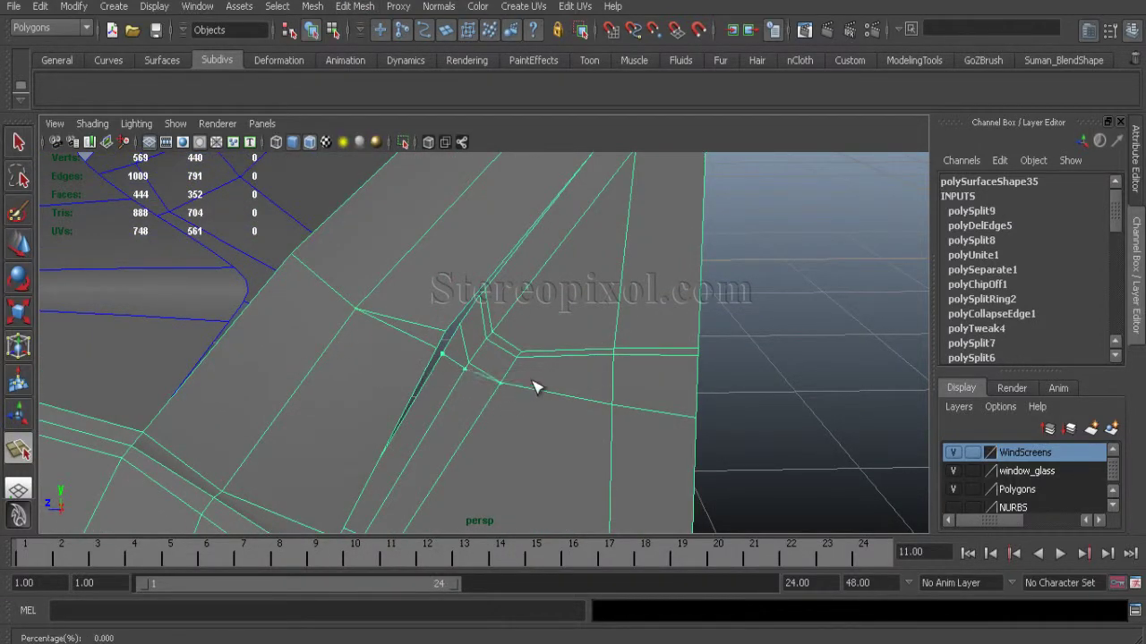
pyautogui.press('Return')
# Step: Delete the redundant edges beside the new split at the window opening's front corner
pyautogui.keyDown('alt'); pyautogui.moveTo(479, 381); pyautogui.dragTo(480, 409, button='middle'); pyautogui.keyUp('alt')
pyautogui.keyDown('alt'); pyautogui.moveTo(480, 409); pyautogui.dragTo(468, 435, button='right'); pyautogui.keyUp('alt')
pyautogui.press('w')
pyautogui.moveTo(458, 374); pyautogui.dragTo(393, 374, button='right')
pyautogui.click(355, 6)
pyautogui.click(411, 481)
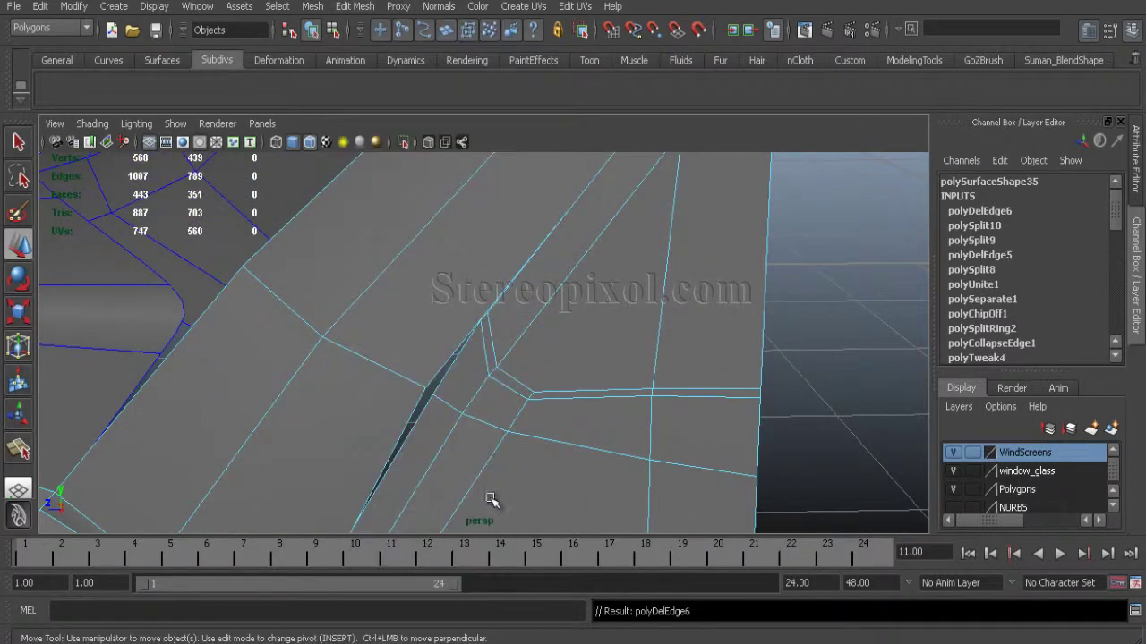
# Step: Insert two edge loops across the pillar just above the window opening's front corner
pyautogui.keyDown('alt'); pyautogui.moveTo(542, 471); pyautogui.dragTo(452, 378, button='middle'); pyautogui.keyUp('alt')
pyautogui.click(354, 6)
pyautogui.click(393, 148)
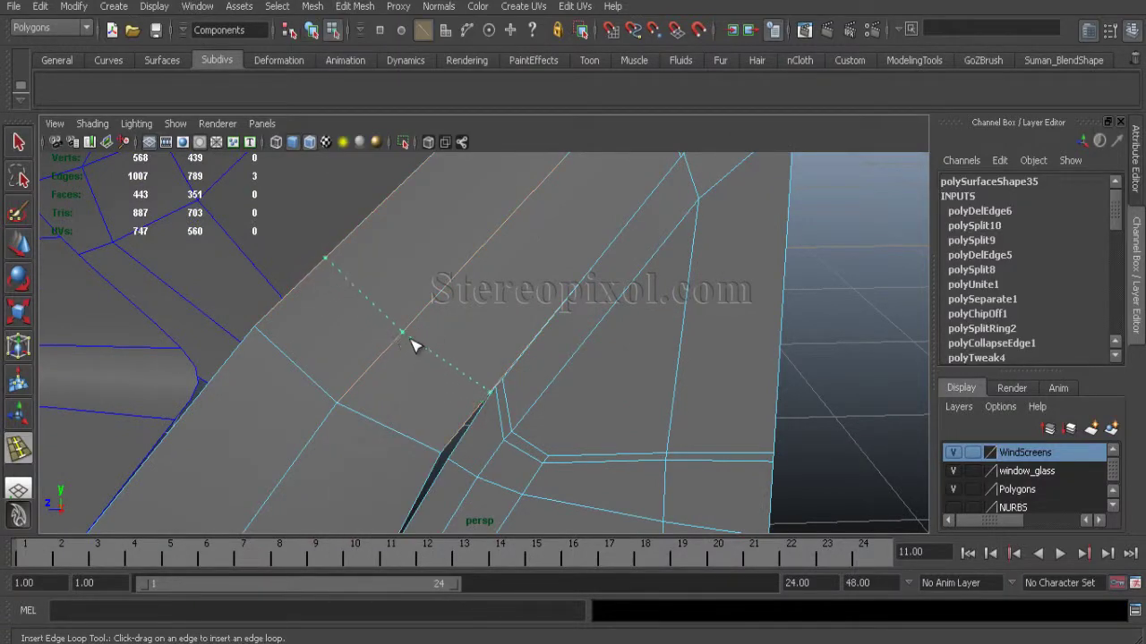
pyautogui.click(410, 311)
pyautogui.keyDown('alt'); pyautogui.moveTo(410, 311); pyautogui.dragTo(451, 365); pyautogui.keyUp('alt')
# Step: Slide the new upper pillar edges to line up with the front section's window corner
pyautogui.click(354, 6)
pyautogui.click(403, 87)
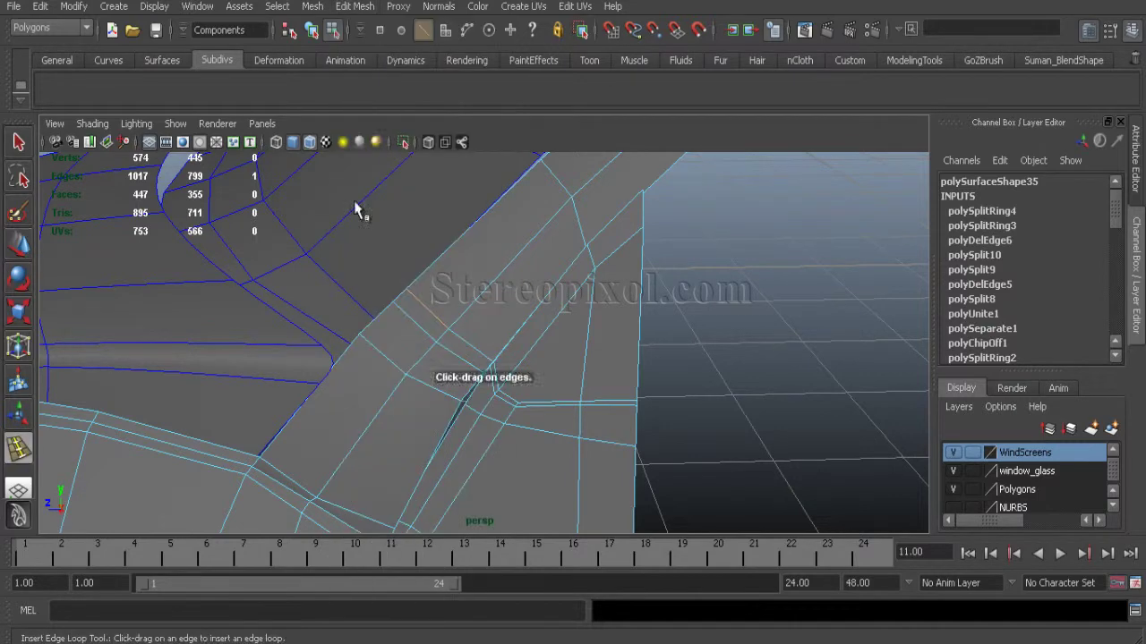
pyautogui.click(355, 6)
pyautogui.click(403, 198)
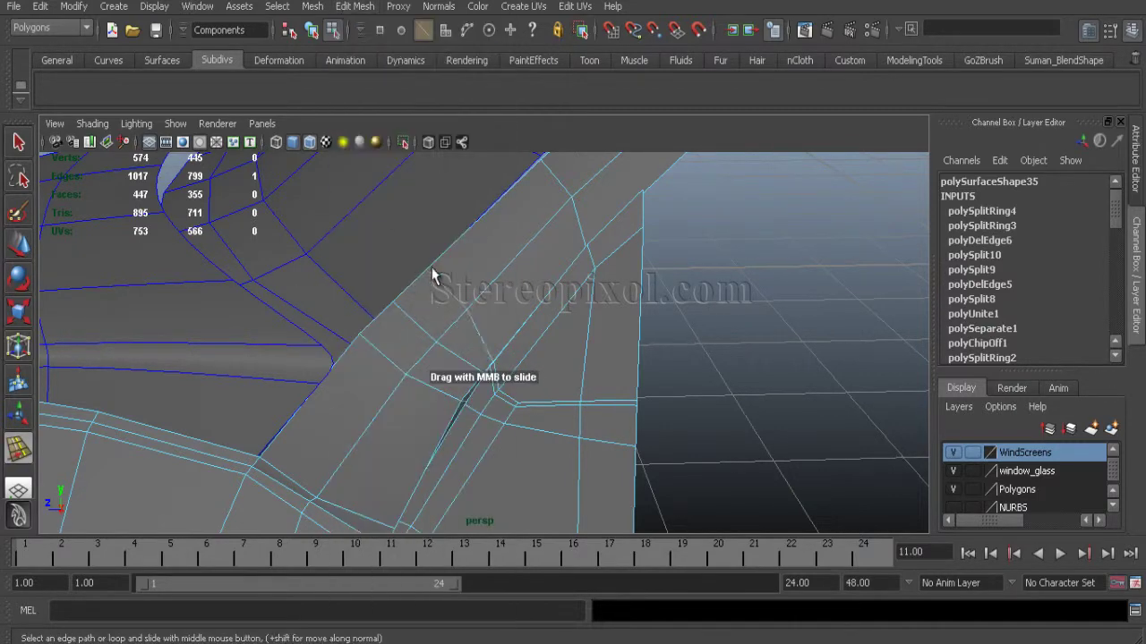
pyautogui.keyDown('alt'); pyautogui.moveTo(440, 345); pyautogui.dragTo(317, 312); pyautogui.keyUp('alt')
pyautogui.press('w')
pyautogui.keyDown('alt'); pyautogui.moveTo(394, 267); pyautogui.dragTo(492, 248); pyautogui.keyUp('alt')
# Step: Slide the front section's lower edges near the fender seam with the Slide Edge tool
pyautogui.click(355, 7)
pyautogui.click(385, 203)
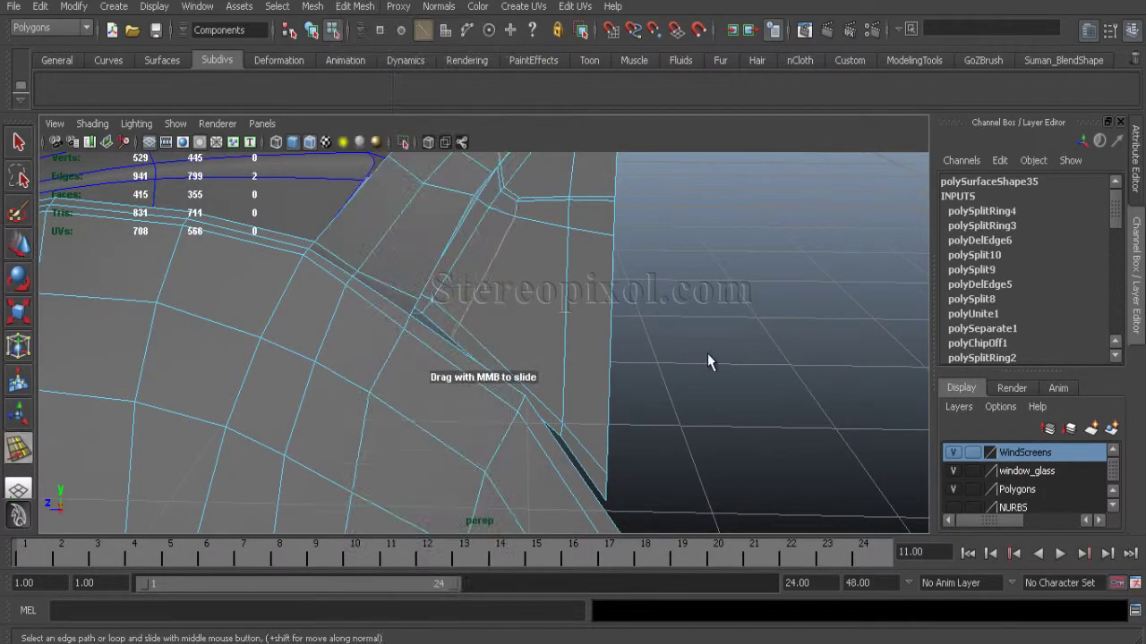
pyautogui.keyDown('alt'); pyautogui.moveTo(559, 403); pyautogui.dragTo(524, 421, button='middle'); pyautogui.keyUp('alt')
pyautogui.keyDown('alt'); pyautogui.moveTo(435, 367); pyautogui.dragTo(453, 277, button='middle'); pyautogui.keyUp('alt')
pyautogui.keyDown('alt'); pyautogui.moveTo(437, 367); pyautogui.dragTo(349, 320); pyautogui.keyUp('alt')
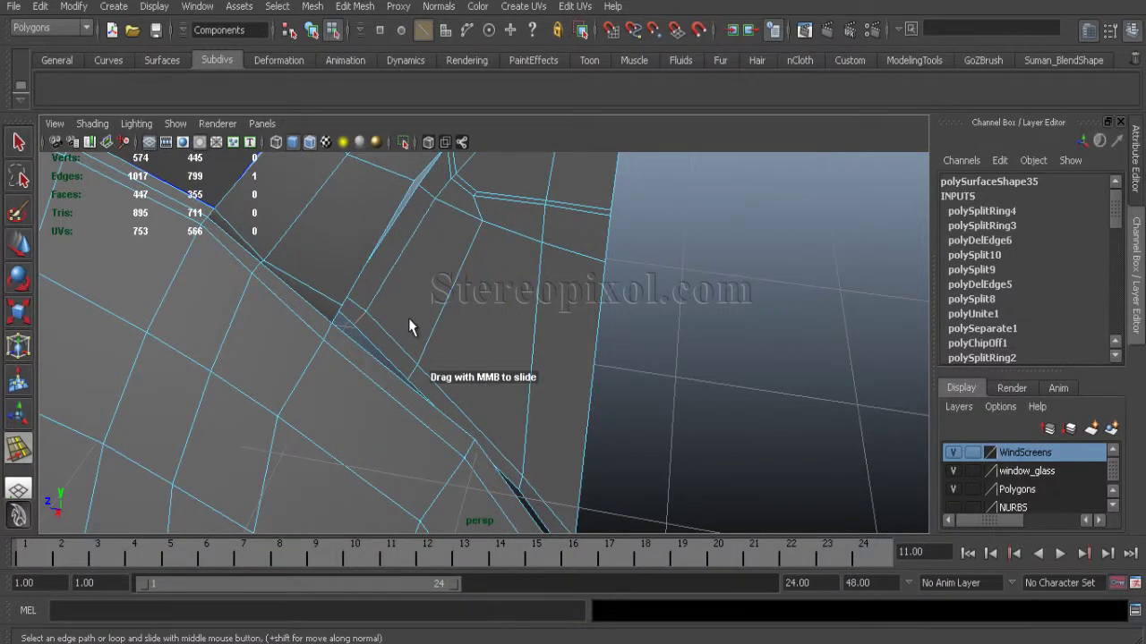
# Step: Insert two edge loops through the fender in line with the front section's edges
pyautogui.click(355, 6)
pyautogui.click(380, 148)
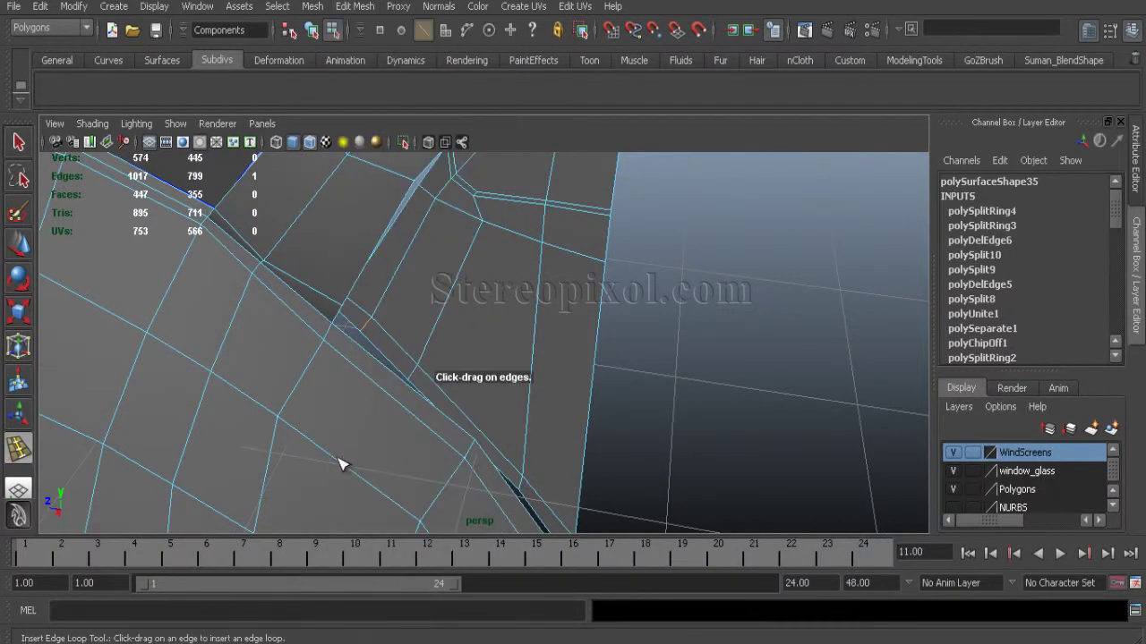
pyautogui.click(368, 483)
pyautogui.scroll(-4, 319, 314)
pyautogui.keyDown('alt'); pyautogui.moveTo(320, 314); pyautogui.dragTo(362, 300); pyautogui.keyUp('alt')
# Step: Split a new edge through the front section from the fender seam to the window opening and delete the old vertical edge
pyautogui.click(356, 7)
pyautogui.click(380, 130)
pyautogui.scroll(2, 439, 406)
pyautogui.keyDown('alt'); pyautogui.moveTo(440, 406); pyautogui.dragTo(201, 445); pyautogui.keyUp('alt')
pyautogui.scroll(4, 358, 450)
pyautogui.click(354, 429)
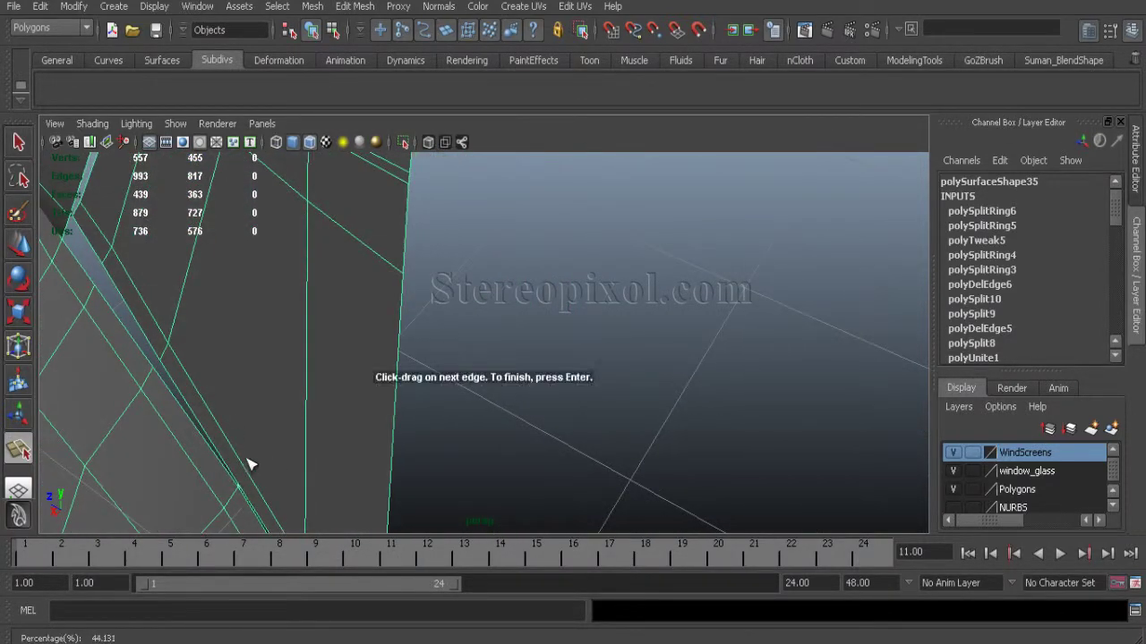
pyautogui.keyDown('alt'); pyautogui.moveTo(249, 466); pyautogui.dragTo(498, 292); pyautogui.keyUp('alt')
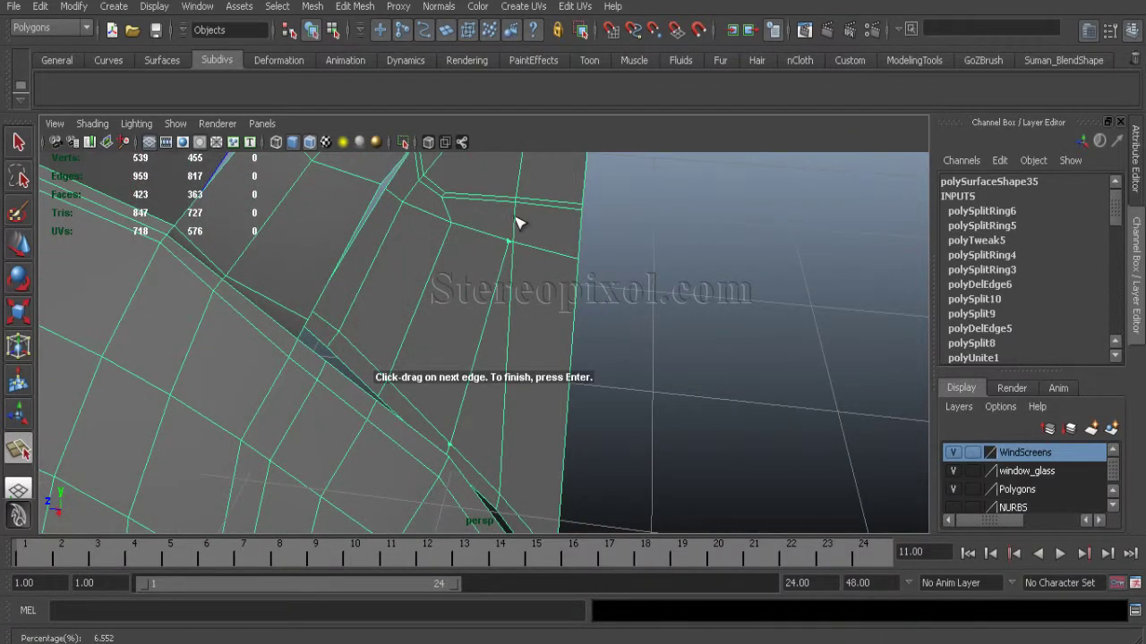
pyautogui.press('Return')
pyautogui.keyDown('alt'); pyautogui.moveTo(516, 222); pyautogui.dragTo(409, 341, button='right'); pyautogui.keyUp('alt')
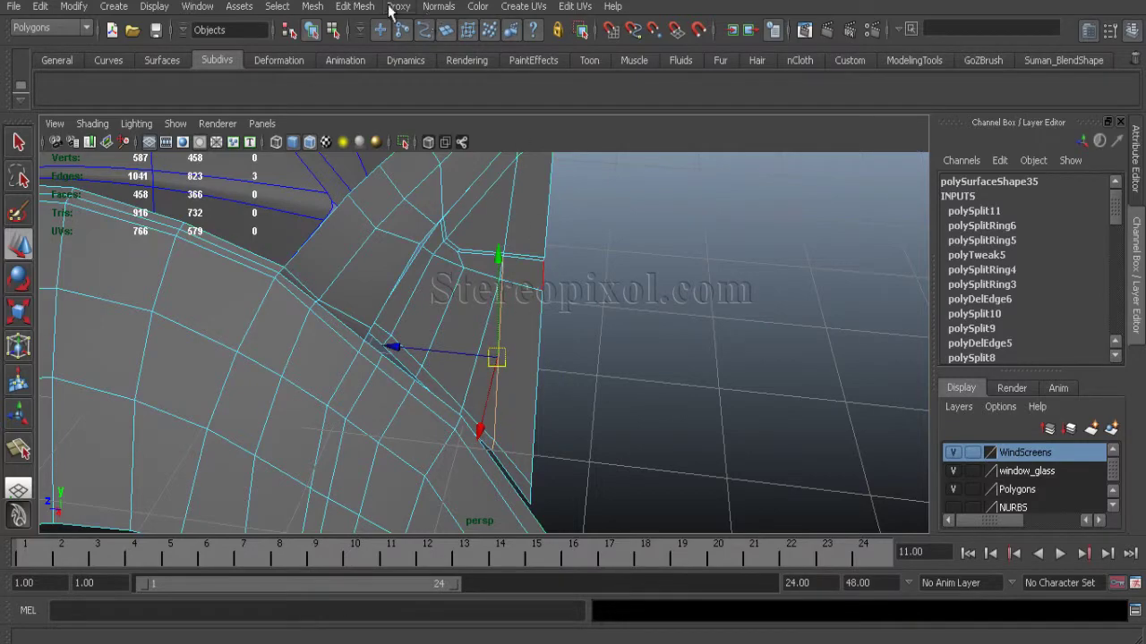
pyautogui.click(356, 6)
pyautogui.click(412, 486)
# Step: Insert an edge loop across the pillar near the front section's upper end and clear the selection
pyautogui.keyDown('alt'); pyautogui.moveTo(562, 455); pyautogui.dragTo(285, 382); pyautogui.keyUp('alt')
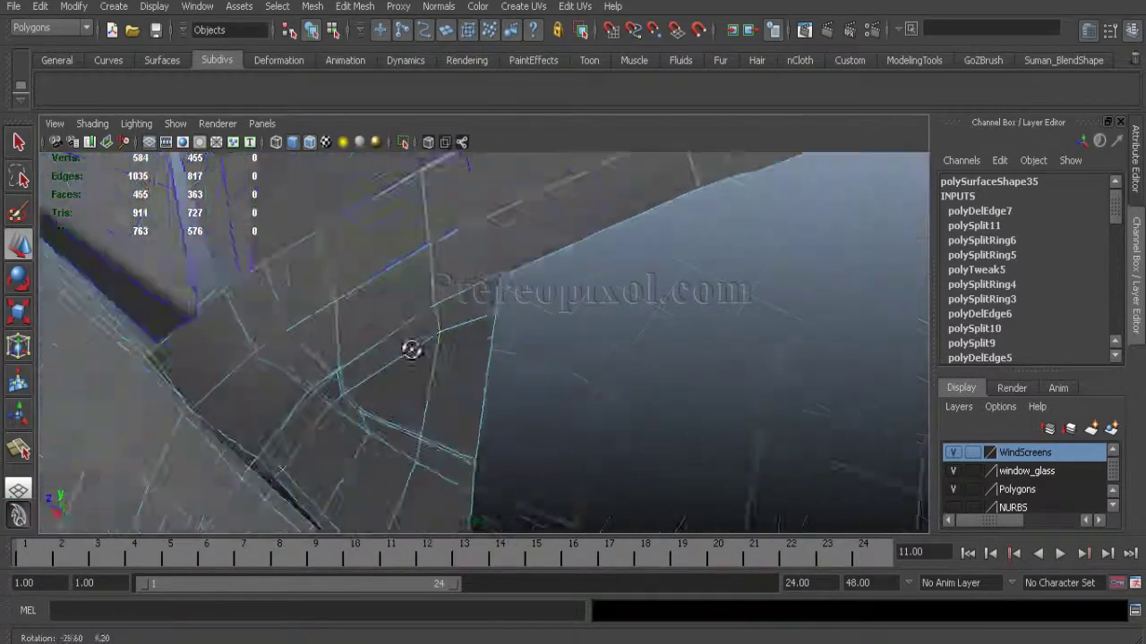
pyautogui.keyDown('alt'); pyautogui.moveTo(425, 352); pyautogui.dragTo(581, 343); pyautogui.keyUp('alt')
pyautogui.click(354, 7)
pyautogui.click(395, 147)
pyautogui.press('w')
pyautogui.click(582, 421)
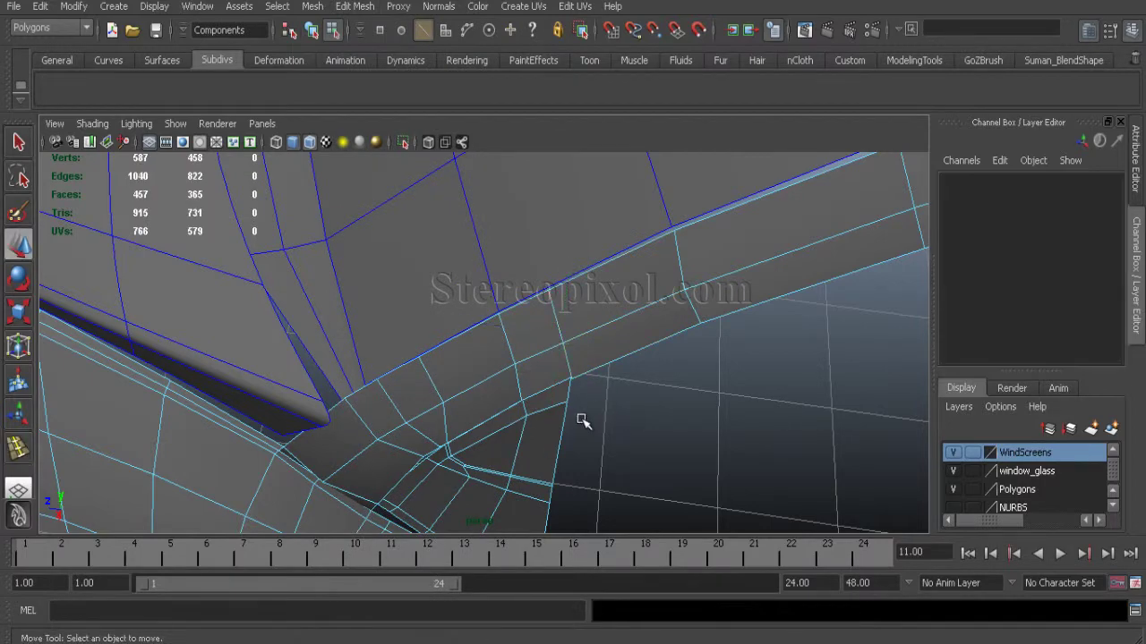
# Step: Select the paired vertices where the front section's upper edge meets the pillar and merge them
pyautogui.moveTo(561, 343); pyautogui.dragTo(443, 338, button='right')
pyautogui.scroll(4, 602, 403)
pyautogui.moveTo(649, 396); pyautogui.dragTo(578, 423)
pyautogui.keyDown('alt'); pyautogui.moveTo(556, 420); pyautogui.dragTo(428, 483); pyautogui.keyUp('alt')
pyautogui.press('space')
pyautogui.press('space')
pyautogui.keyDown('alt'); pyautogui.moveTo(573, 298); pyautogui.dragTo(395, 526, button='middle'); pyautogui.keyUp('alt')
pyautogui.keyDown('alt'); pyautogui.moveTo(396, 526); pyautogui.dragTo(447, 447, button='right'); pyautogui.keyUp('alt')
pyautogui.press('space')
pyautogui.press('space')
pyautogui.click(355, 6)
pyautogui.click(376, 396)
# Step: Keep the mesh-editing commands open and merge the remaining paired vertices along the pillar seam around the window corner
pyautogui.click(355, 6)
pyautogui.click(375, 27)
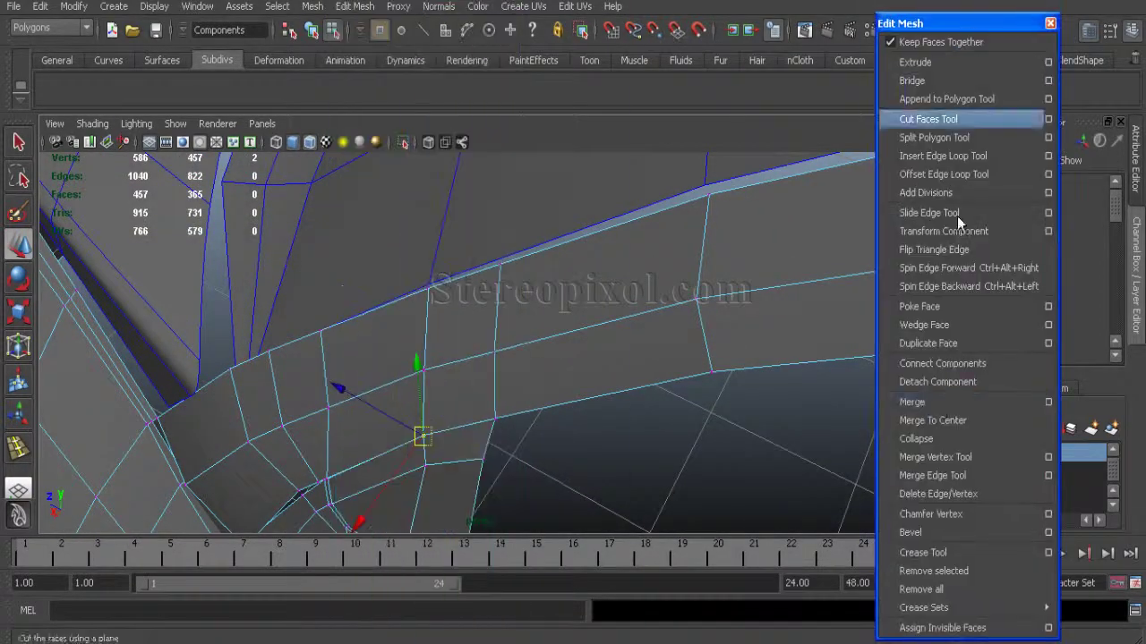
pyautogui.keyDown('alt'); pyautogui.moveTo(534, 470); pyautogui.dragTo(517, 314); pyautogui.keyUp('alt')
pyautogui.keyDown('alt'); pyautogui.moveTo(517, 315); pyautogui.dragTo(628, 431, button='middle'); pyautogui.keyUp('alt')
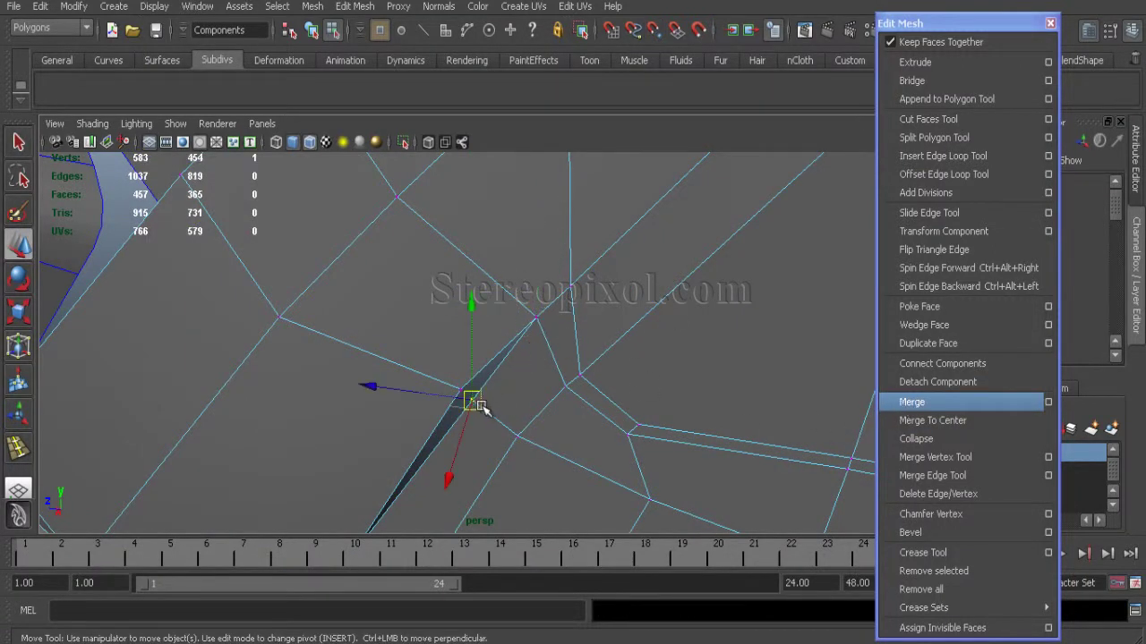
pyautogui.keyDown('alt'); pyautogui.moveTo(733, 447); pyautogui.dragTo(467, 318); pyautogui.keyUp('alt')
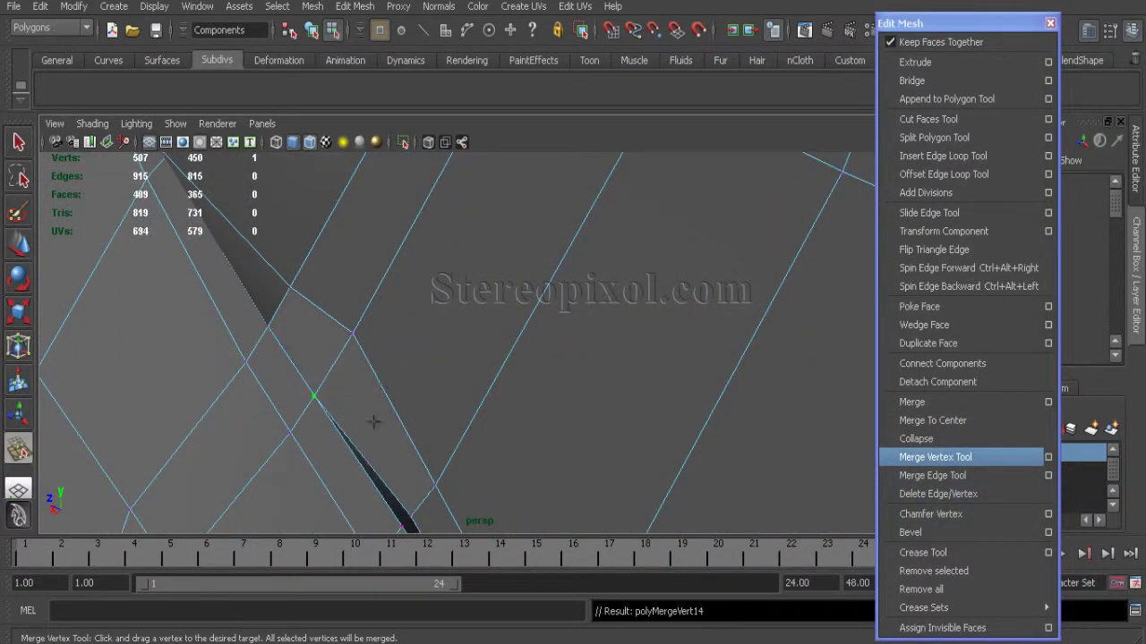
# Step: Merge the front section's lower vertices onto the matching fender vertices with the Merge Vertex tool
pyautogui.keyDown('alt'); pyautogui.moveTo(380, 387); pyautogui.dragTo(349, 231, button='middle'); pyautogui.keyUp('alt')
pyautogui.moveTo(368, 355); pyautogui.dragTo(381, 340)
pyautogui.keyDown('alt'); pyautogui.moveTo(394, 336); pyautogui.dragTo(474, 351); pyautogui.keyUp('alt')
pyautogui.moveTo(356, 396); pyautogui.dragTo(362, 401)
# Step: Insert an edge loop through the fender at the front section's bottom corner and merge the corner vertices
pyautogui.keyDown('alt'); pyautogui.moveTo(385, 359); pyautogui.dragTo(493, 292); pyautogui.keyUp('alt')
pyautogui.keyDown('alt'); pyautogui.moveTo(493, 292); pyautogui.dragTo(301, 266, button='right'); pyautogui.keyUp('alt')
pyautogui.keyDown('alt'); pyautogui.moveTo(302, 265); pyautogui.dragTo(409, 250); pyautogui.keyUp('alt')
pyautogui.keyDown('alt'); pyautogui.moveTo(409, 250); pyautogui.dragTo(432, 269, button='right'); pyautogui.keyUp('alt')
pyautogui.keyDown('alt'); pyautogui.moveTo(431, 269); pyautogui.dragTo(321, 351, button='middle'); pyautogui.keyUp('alt')
pyautogui.click(924, 160)
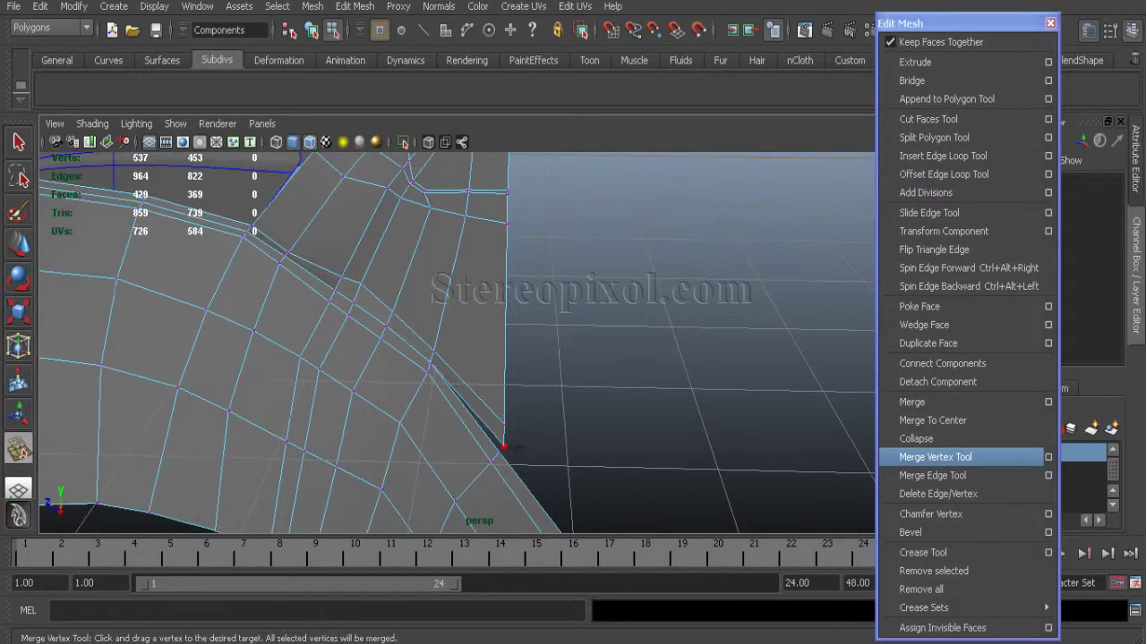
pyautogui.moveTo(528, 421); pyautogui.dragTo(498, 450)
pyautogui.press('w')
# Step: Return to object mode with the body smoothed and examine the merged fender and pillar seam
pyautogui.keyDown('alt'); pyautogui.moveTo(622, 422); pyautogui.dragTo(435, 356, button='right'); pyautogui.keyUp('alt')
pyautogui.keyDown('alt'); pyautogui.moveTo(435, 355); pyautogui.dragTo(445, 289); pyautogui.keyUp('alt')
pyautogui.keyDown('alt'); pyautogui.moveTo(495, 425); pyautogui.dragTo(510, 512); pyautogui.keyUp('alt')
pyautogui.keyDown('alt'); pyautogui.moveTo(488, 246); pyautogui.dragTo(517, 369, button='middle'); pyautogui.keyUp('alt')
pyautogui.keyDown('alt'); pyautogui.moveTo(462, 362); pyautogui.dragTo(540, 362); pyautogui.keyUp('alt')
pyautogui.press('F8')
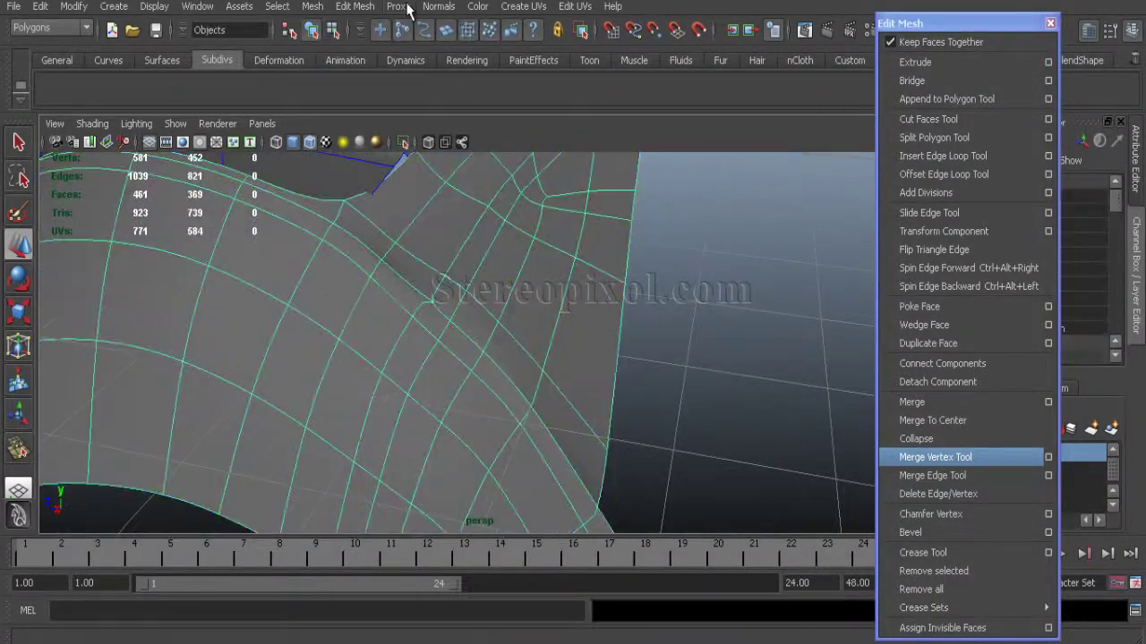
# Step: Soften the edge normals of the combined body mesh and deselect it to check the front area
pyautogui.click(450, 186)
pyautogui.click(685, 397)
pyautogui.keyDown('alt'); pyautogui.moveTo(685, 397); pyautogui.dragTo(501, 340, button='right'); pyautogui.keyUp('alt')
pyautogui.keyDown('alt'); pyautogui.moveTo(501, 340); pyautogui.dragTo(547, 360); pyautogui.keyUp('alt')
pyautogui.keyDown('alt'); pyautogui.moveTo(547, 361); pyautogui.dragTo(483, 360, button='right'); pyautogui.keyUp('alt')
pyautogui.keyDown('alt'); pyautogui.moveTo(483, 361); pyautogui.dragTo(421, 354); pyautogui.keyUp('alt')
pyautogui.click(402, 362)
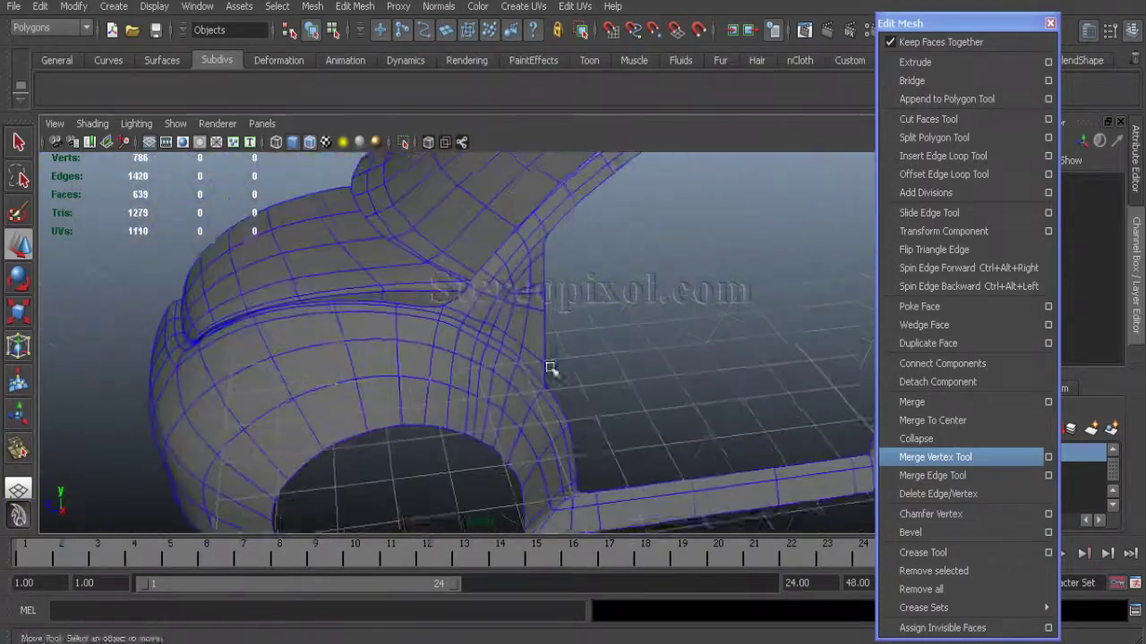
# Step: Show the hidden door and side window glass together with the car body
pyautogui.click(45, 8)
pyautogui.moveTo(93, 224)
pyautogui.click(281, 109)
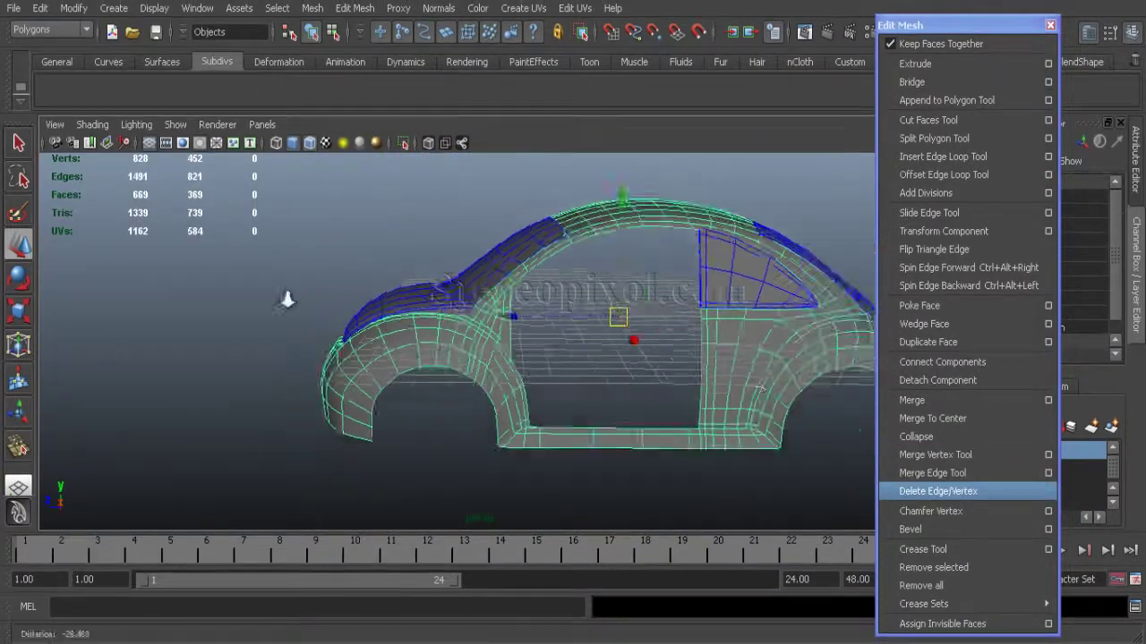
pyautogui.keyDown('alt'); pyautogui.moveTo(286, 300); pyautogui.dragTo(323, 340); pyautogui.keyUp('alt')
pyautogui.click(154, 8)
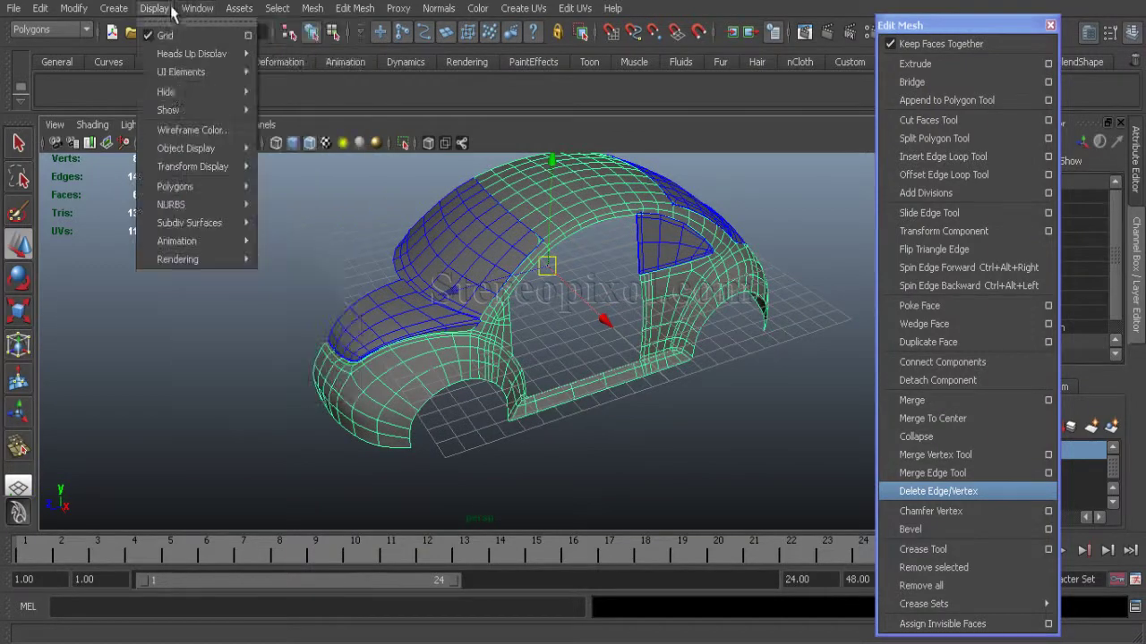
pyautogui.moveTo(163, 110)
pyautogui.click(295, 155)
pyautogui.keyDown('alt'); pyautogui.moveTo(422, 263); pyautogui.dragTo(465, 278, button='right'); pyautogui.keyUp('alt')
pyautogui.click(135, 233)
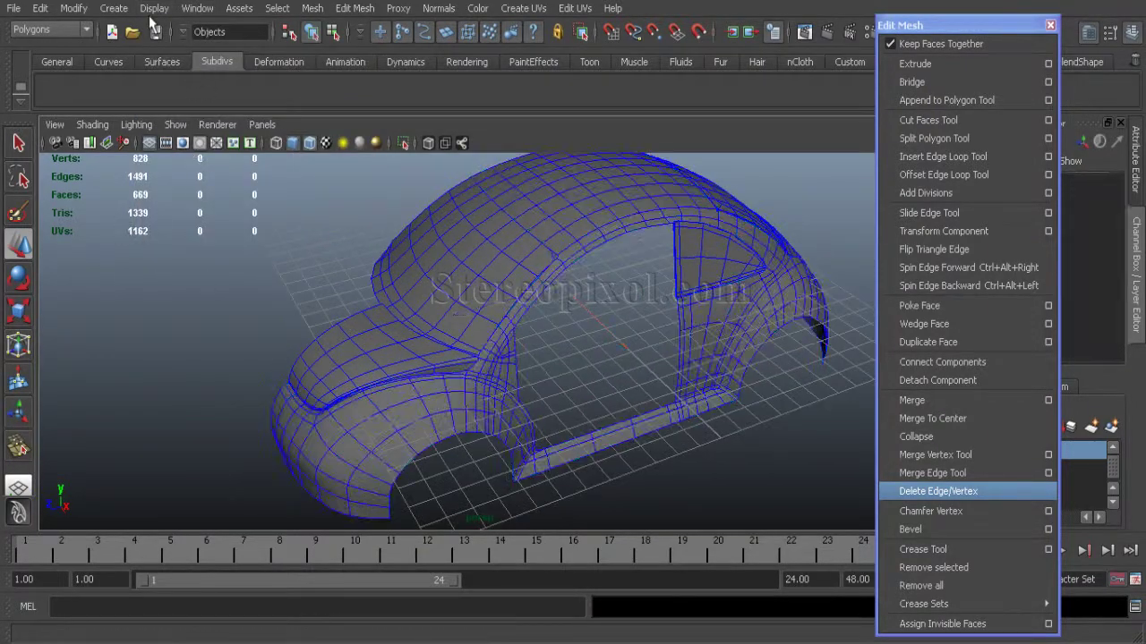
pyautogui.click(154, 9)
pyautogui.click(310, 175)
# Step: Select the door's window glass and compare its front end with the triangular window in the side blueprint
pyautogui.keyDown('alt'); pyautogui.moveTo(617, 403); pyautogui.dragTo(688, 430, button='right'); pyautogui.keyUp('alt')
pyautogui.click(685, 420)
pyautogui.keyDown('alt'); pyautogui.moveTo(662, 421); pyautogui.dragTo(475, 346); pyautogui.keyUp('alt')
pyautogui.click(408, 338)
pyautogui.keyDown('alt'); pyautogui.moveTo(475, 346); pyautogui.dragTo(519, 373, button='right'); pyautogui.keyUp('alt')
pyautogui.press('space')
pyautogui.press('space')
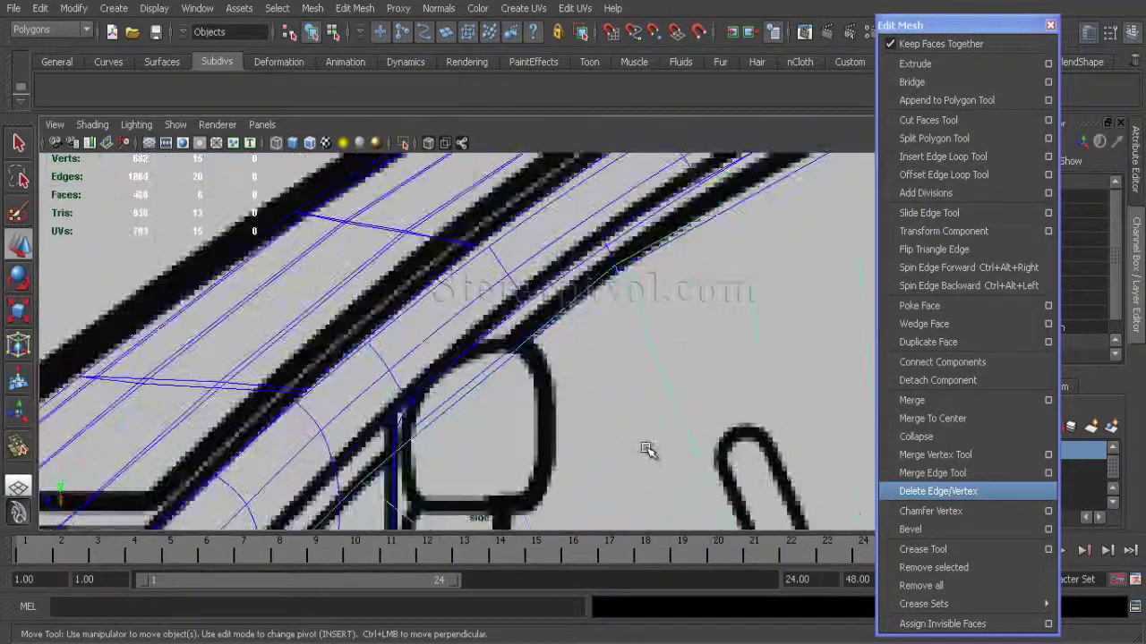
pyautogui.keyDown('alt'); pyautogui.moveTo(642, 445); pyautogui.dragTo(645, 358, button='middle'); pyautogui.keyUp('alt')
pyautogui.keyDown('alt'); pyautogui.moveTo(644, 358); pyautogui.dragTo(537, 516, button='right'); pyautogui.keyUp('alt')
pyautogui.scroll(4, 437, 328)
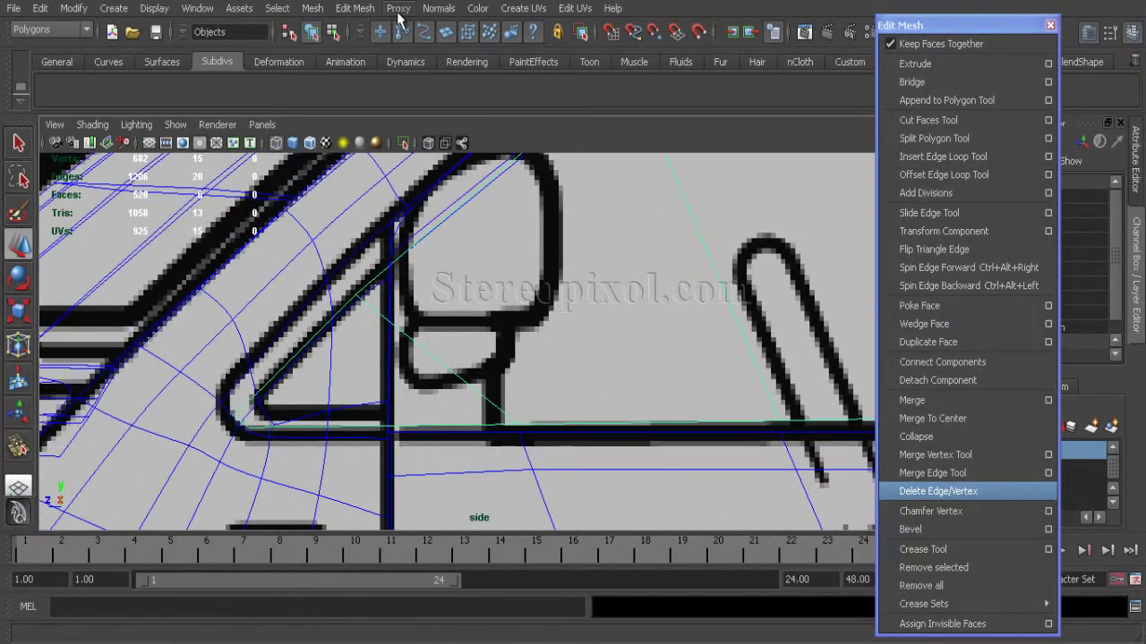
# Step: Split the window glass vertically near its front, in line with the door's front edge
pyautogui.click(355, 8)
pyautogui.click(385, 126)
pyautogui.scroll(2, 394, 358)
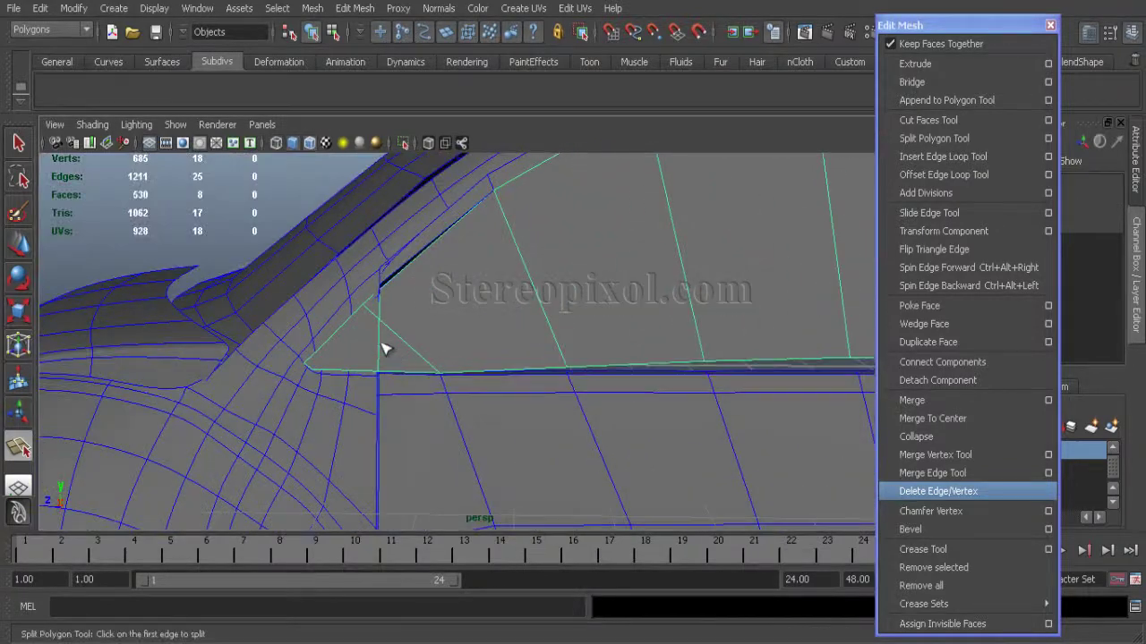
# Step: Delete the glass faces in front of the vertical split and the leftover diagonal edge at the glass's lower front corner
pyautogui.press('w')
pyautogui.moveTo(384, 342); pyautogui.dragTo(383, 383, button='right')
pyautogui.click(370, 362)
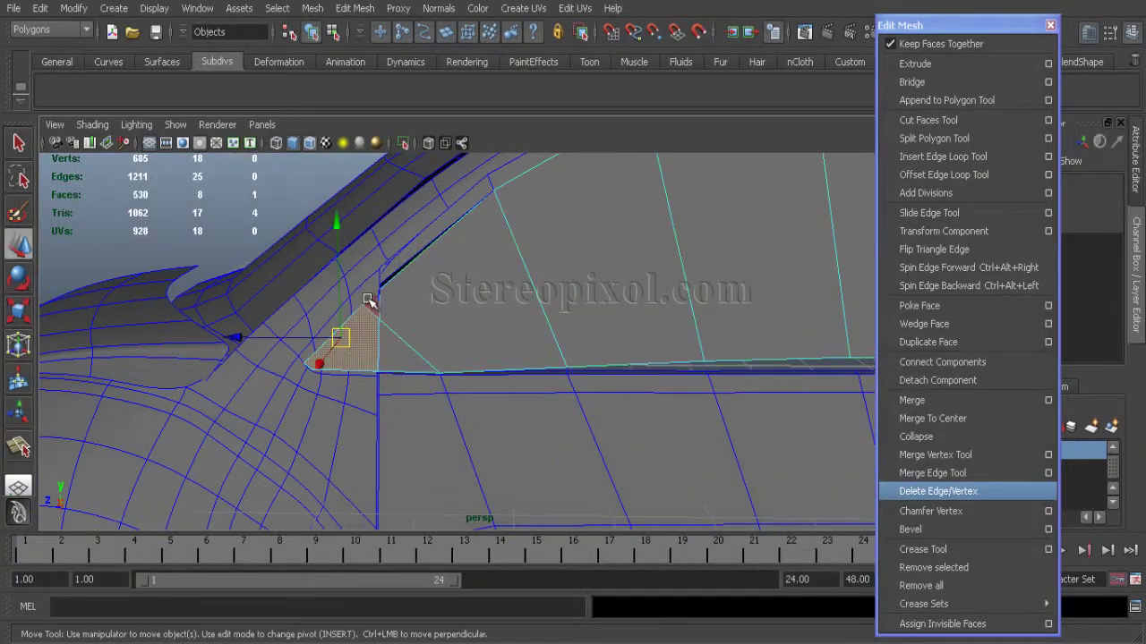
pyautogui.keyDown('alt'); pyautogui.moveTo(571, 368); pyautogui.dragTo(388, 360); pyautogui.keyUp('alt')
pyautogui.rightClick(356, 342)
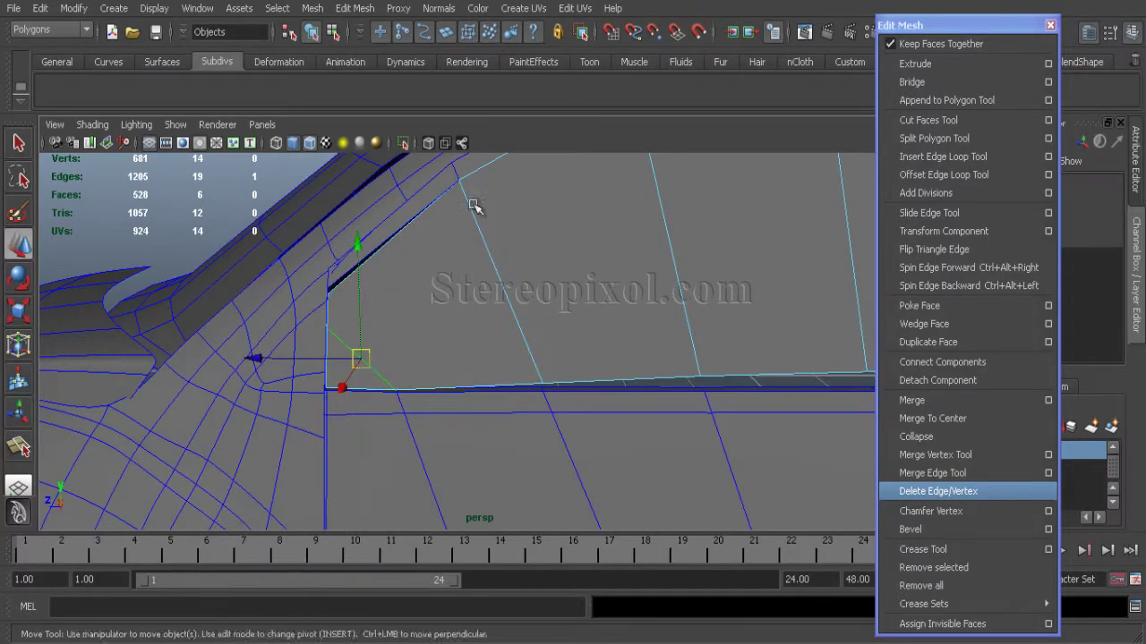
pyautogui.click(938, 490)
# Step: Select the vertices along the glass's lower edge in the side view and align them with the window sill line
pyautogui.rightClick(455, 319)
pyautogui.keyDown('alt'); pyautogui.moveTo(614, 371); pyautogui.dragTo(388, 338, button='right'); pyautogui.keyUp('alt')
pyautogui.keyDown('alt'); pyautogui.moveTo(388, 338); pyautogui.dragTo(335, 340, button='middle'); pyautogui.keyUp('alt')
pyautogui.press('space')
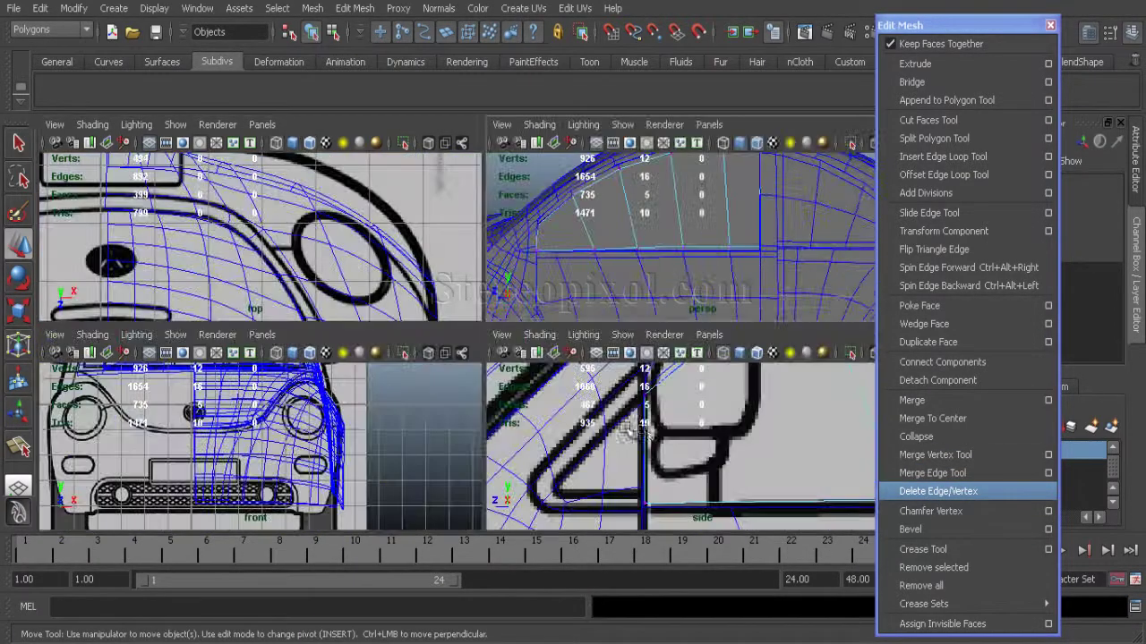
pyautogui.press('space')
pyautogui.keyDown('alt'); pyautogui.moveTo(642, 429); pyautogui.dragTo(531, 417, button='right'); pyautogui.keyUp('alt')
pyautogui.keyDown('alt'); pyautogui.moveTo(532, 417); pyautogui.dragTo(365, 368, button='middle'); pyautogui.keyUp('alt')
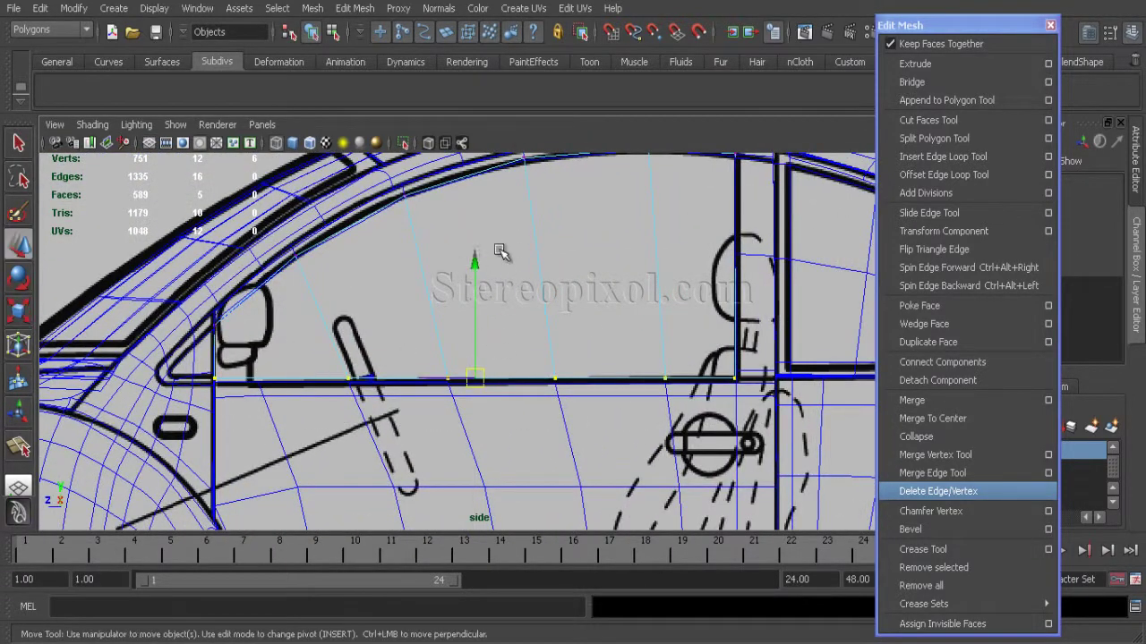
# Step: Move the glass's upper edge vertices one by one onto the curved window outline of the side blueprint
pyautogui.keyDown('alt'); pyautogui.moveTo(554, 382); pyautogui.dragTo(483, 461, button='middle'); pyautogui.keyUp('alt')
pyautogui.keyDown('alt'); pyautogui.moveTo(486, 460); pyautogui.dragTo(578, 463, button='right'); pyautogui.keyUp('alt')
pyautogui.keyDown('alt'); pyautogui.moveTo(295, 415); pyautogui.dragTo(449, 370, button='middle'); pyautogui.keyUp('alt')
pyautogui.keyDown('alt'); pyautogui.moveTo(449, 370); pyautogui.dragTo(539, 371, button='right'); pyautogui.keyUp('alt')
pyautogui.keyDown('alt'); pyautogui.moveTo(312, 322); pyautogui.dragTo(382, 389, button='middle'); pyautogui.keyUp('alt')
pyautogui.keyDown('alt'); pyautogui.moveTo(383, 389); pyautogui.dragTo(528, 392, button='right'); pyautogui.keyUp('alt')
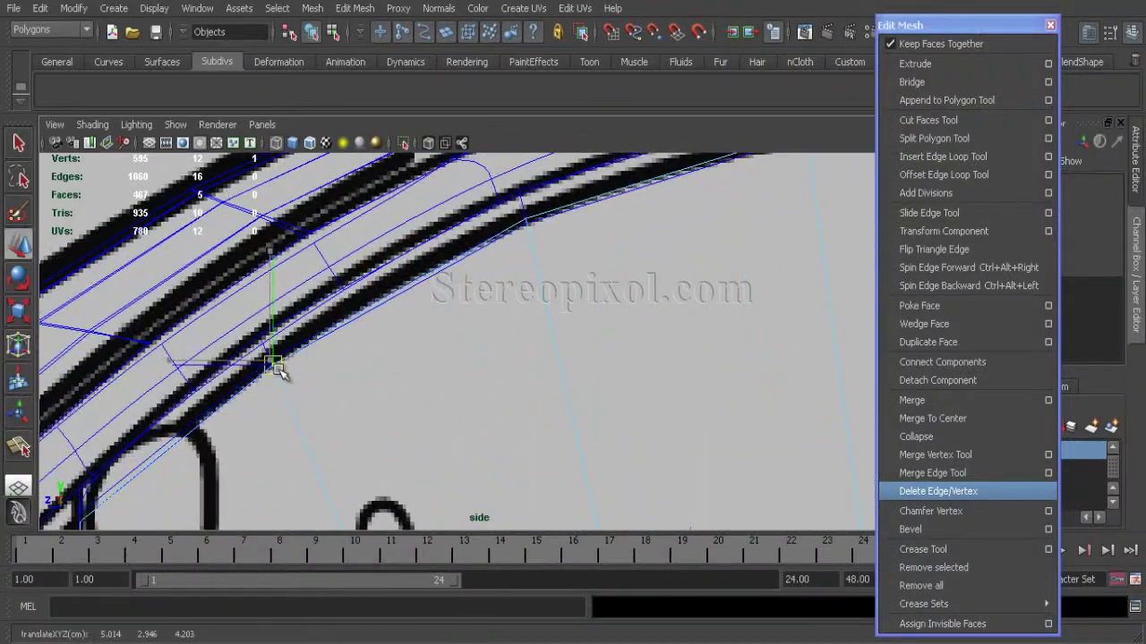
pyautogui.keyDown('alt'); pyautogui.moveTo(534, 224); pyautogui.dragTo(194, 434, button='middle'); pyautogui.keyUp('alt')
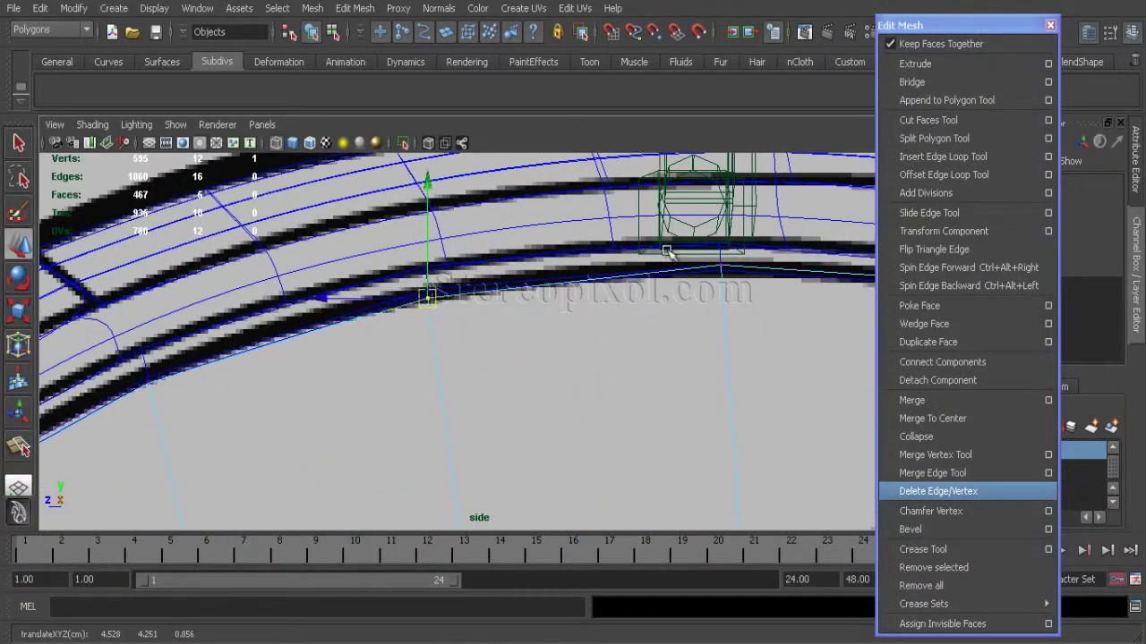
pyautogui.keyDown('alt'); pyautogui.moveTo(722, 281); pyautogui.dragTo(534, 255, button='middle'); pyautogui.keyUp('alt')
pyautogui.moveTo(639, 208); pyautogui.dragTo(639, 212)
# Step: Insert a horizontal edge loop across the middle of the door's window glass
pyautogui.press('space')
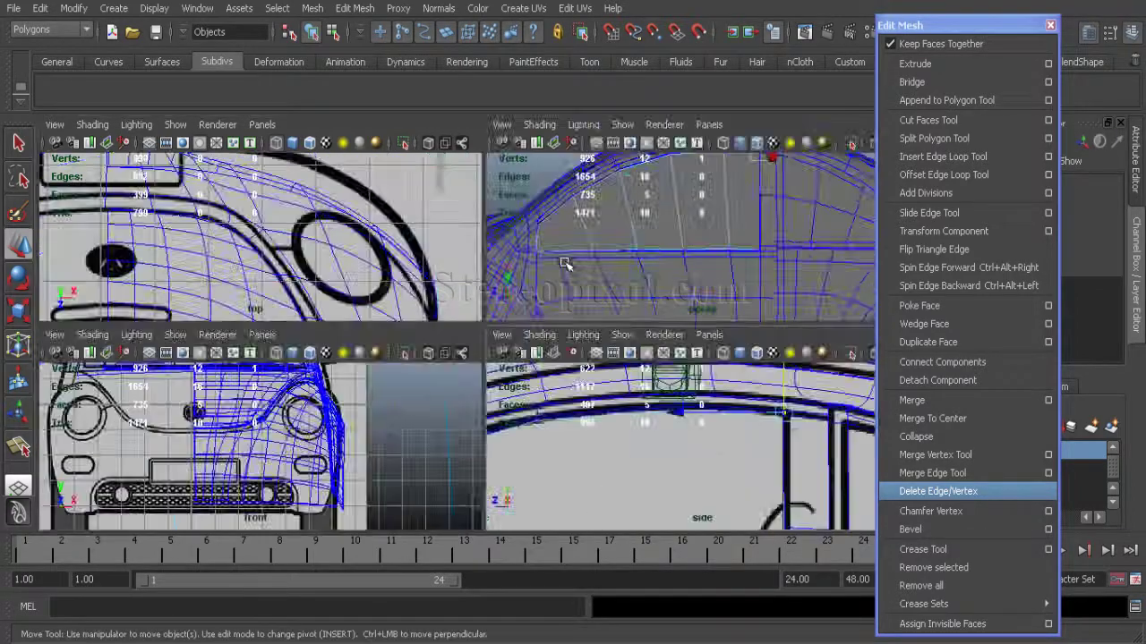
pyautogui.press('space')
pyautogui.keyDown('alt'); pyautogui.moveTo(583, 255); pyautogui.dragTo(494, 325); pyautogui.keyUp('alt')
pyautogui.moveTo(493, 325); pyautogui.dragTo(500, 284, button='right')
pyautogui.click(923, 156)
pyautogui.moveTo(545, 305); pyautogui.dragTo(548, 296)
pyautogui.keyDown('alt'); pyautogui.moveTo(548, 296); pyautogui.dragTo(365, 335); pyautogui.keyUp('alt')
pyautogui.keyDown('alt'); pyautogui.moveTo(365, 335); pyautogui.dragTo(369, 380, button='middle'); pyautogui.keyUp('alt')
# Step: Select all border edges of the window glass and extrude them inward to give the glass thickness
pyautogui.press('w')
pyautogui.keyDown('alt'); pyautogui.moveTo(372, 384); pyautogui.dragTo(393, 461); pyautogui.keyUp('alt')
pyautogui.keyDown('alt'); pyautogui.moveTo(393, 461); pyautogui.dragTo(448, 499, button='right'); pyautogui.keyUp('alt')
pyautogui.moveTo(446, 343); pyautogui.dragTo(502, 320, button='right')
pyautogui.moveTo(425, 296); pyautogui.dragTo(420, 282, button='right')
pyautogui.keyDown('alt'); pyautogui.moveTo(358, 367); pyautogui.dragTo(322, 295); pyautogui.keyUp('alt')
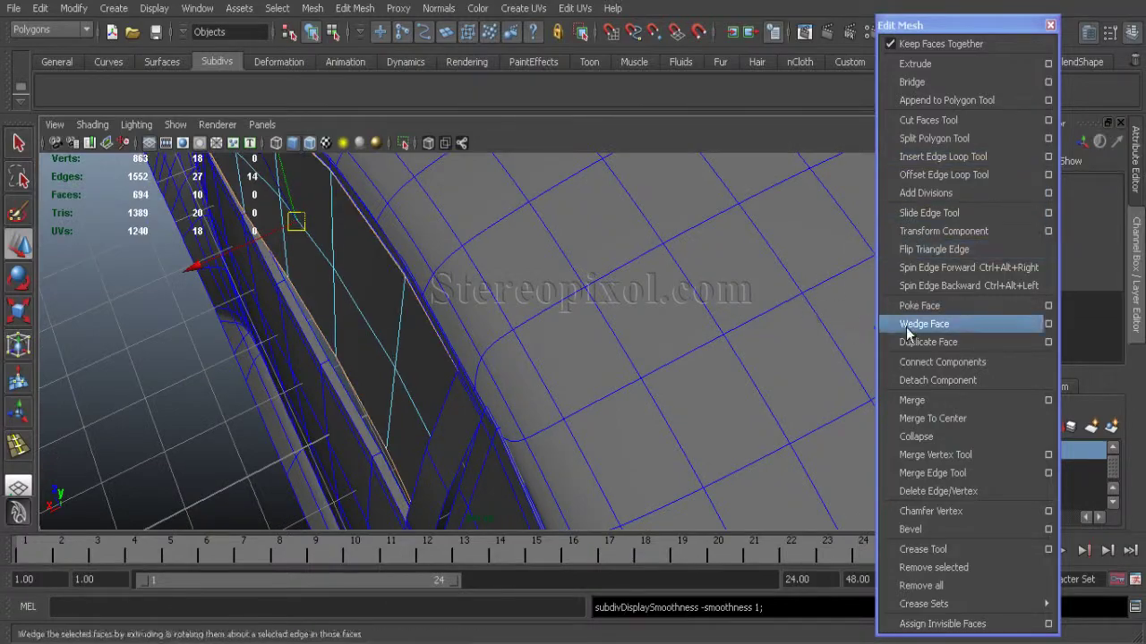
pyautogui.click(922, 64)
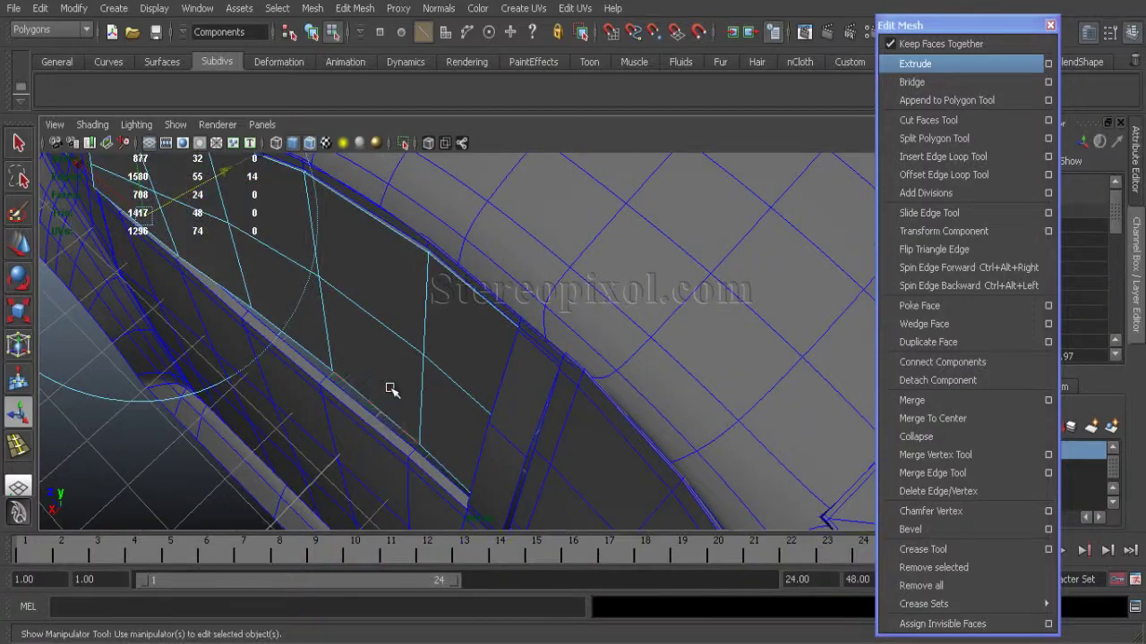
# Step: Move the extruded glass's vertices sideways along X so the pane follows the curve of the door frame
pyautogui.press('F8')
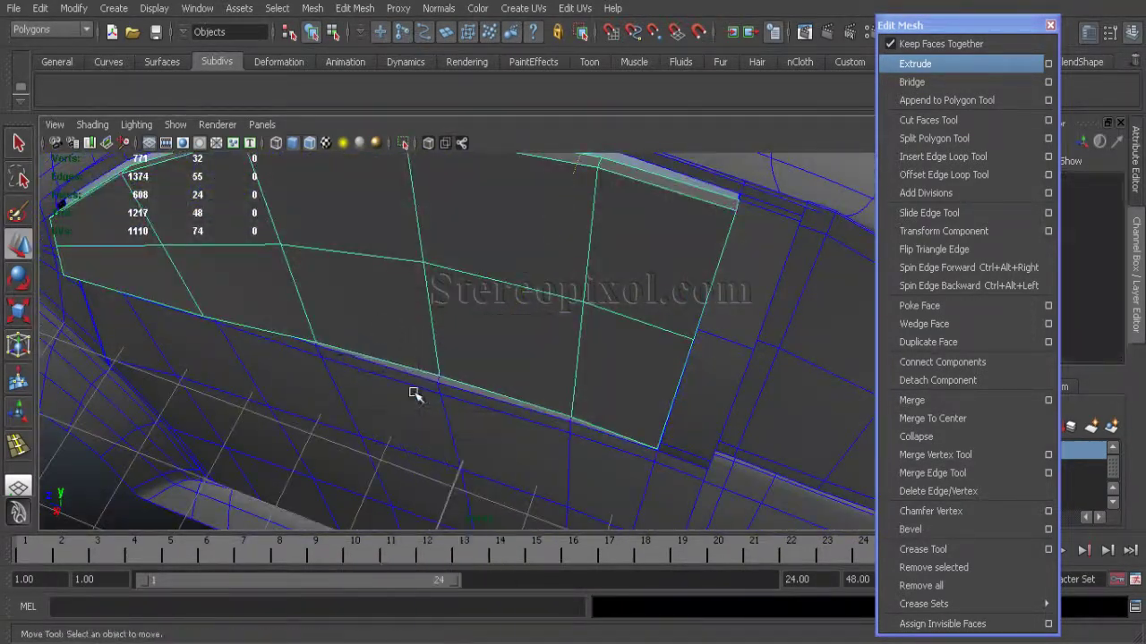
pyautogui.moveTo(434, 366); pyautogui.dragTo(480, 332)
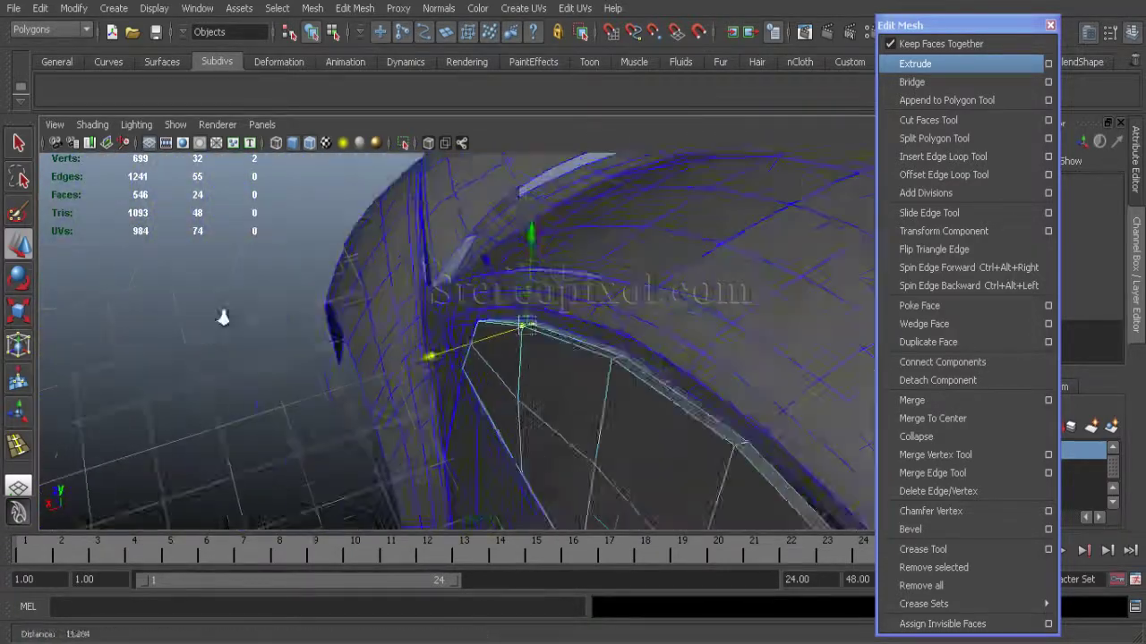
pyautogui.keyDown('alt'); pyautogui.moveTo(223, 317); pyautogui.dragTo(328, 279); pyautogui.keyUp('alt')
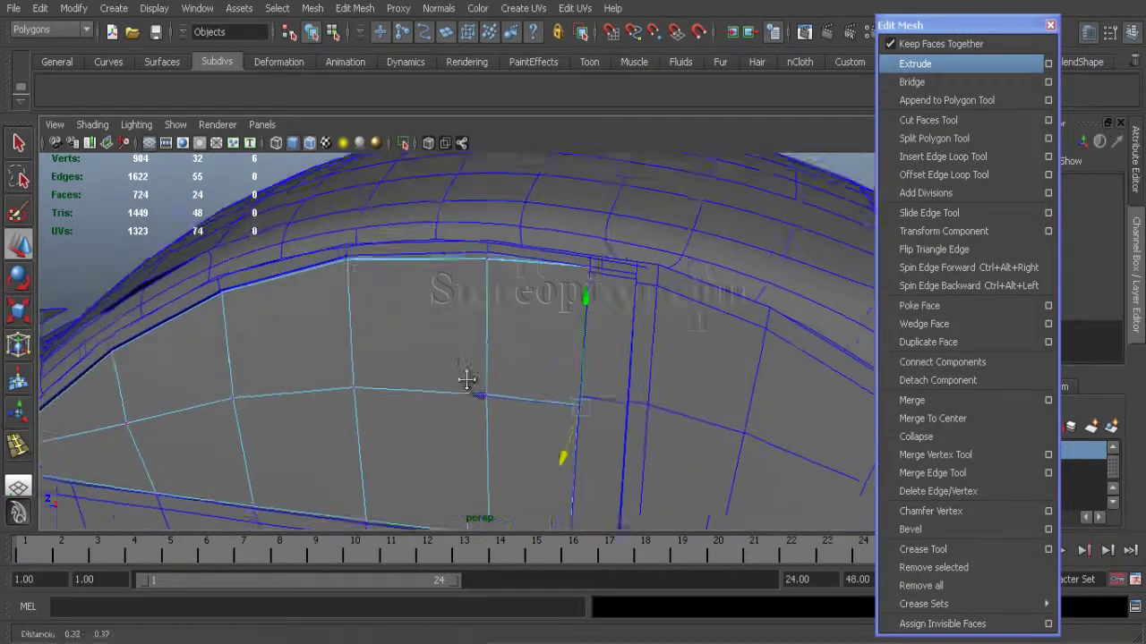
# Step: Isolate the window glass and insert supporting edge loops close to its borders
pyautogui.rightClick(454, 350)
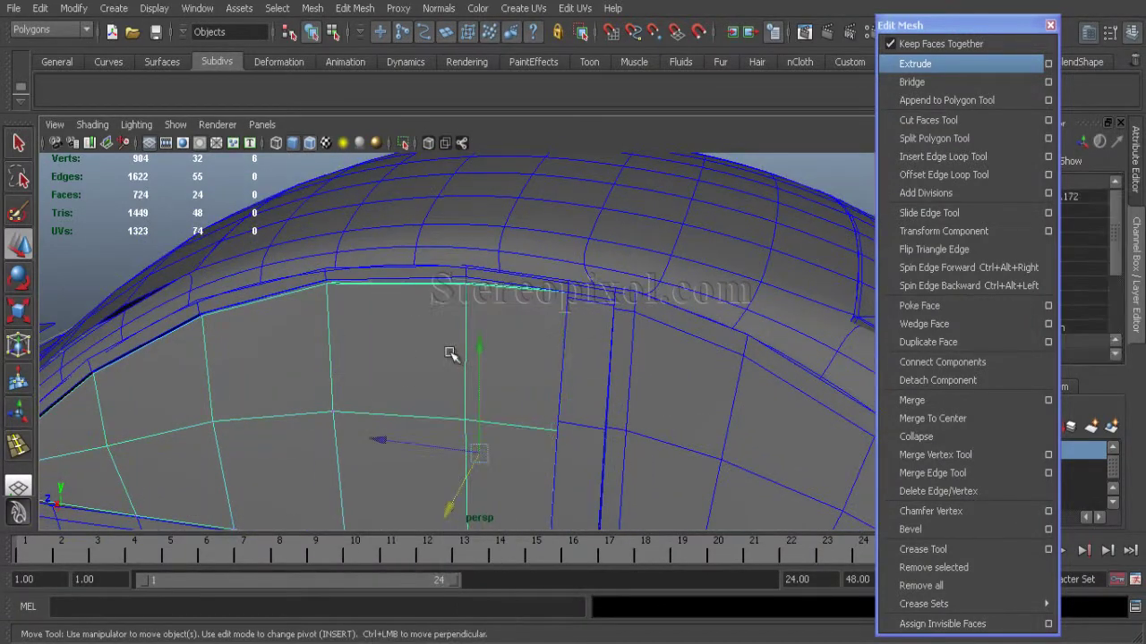
pyautogui.click(175, 124)
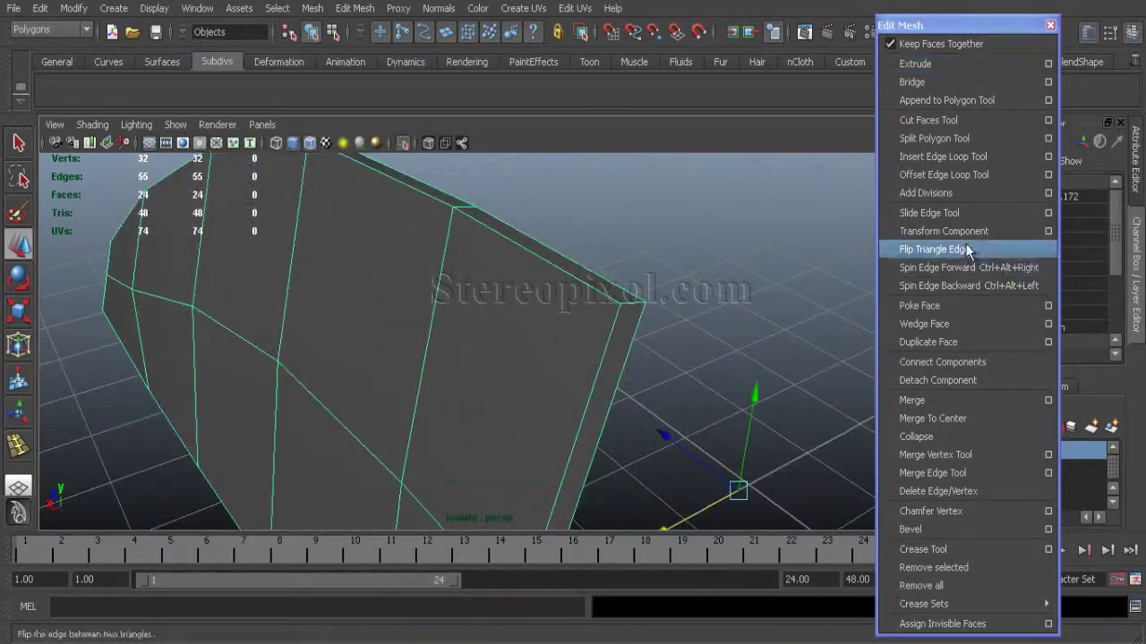
pyautogui.click(904, 157)
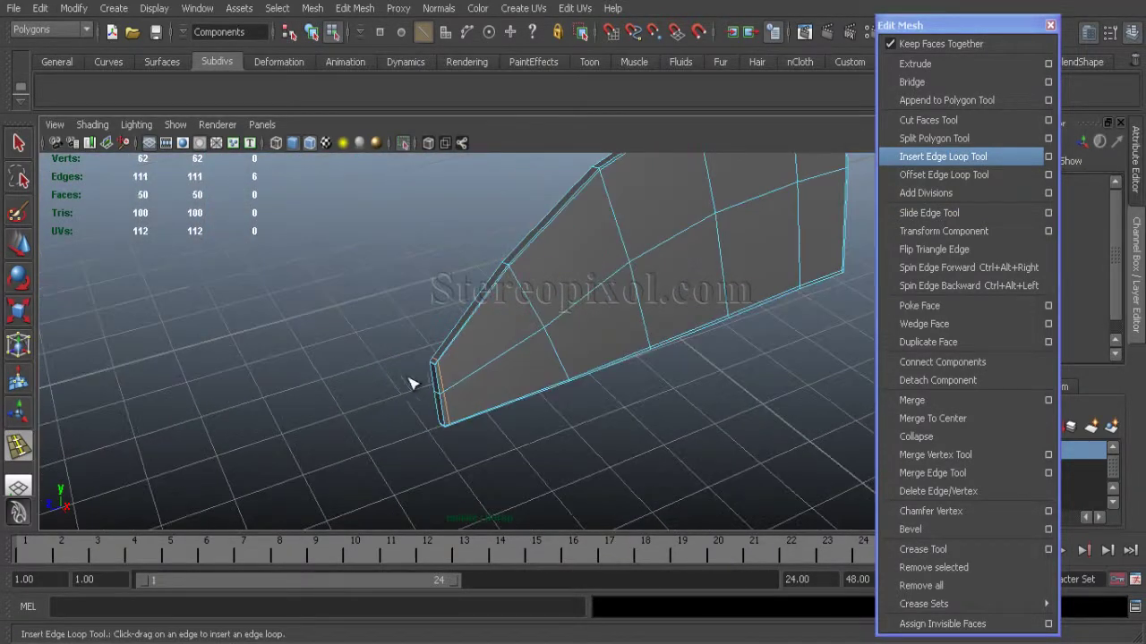
# Step: Move the glass's inner rim edges sideways along X to even the thickness and correct the first uneven rim vertices
pyautogui.press('w')
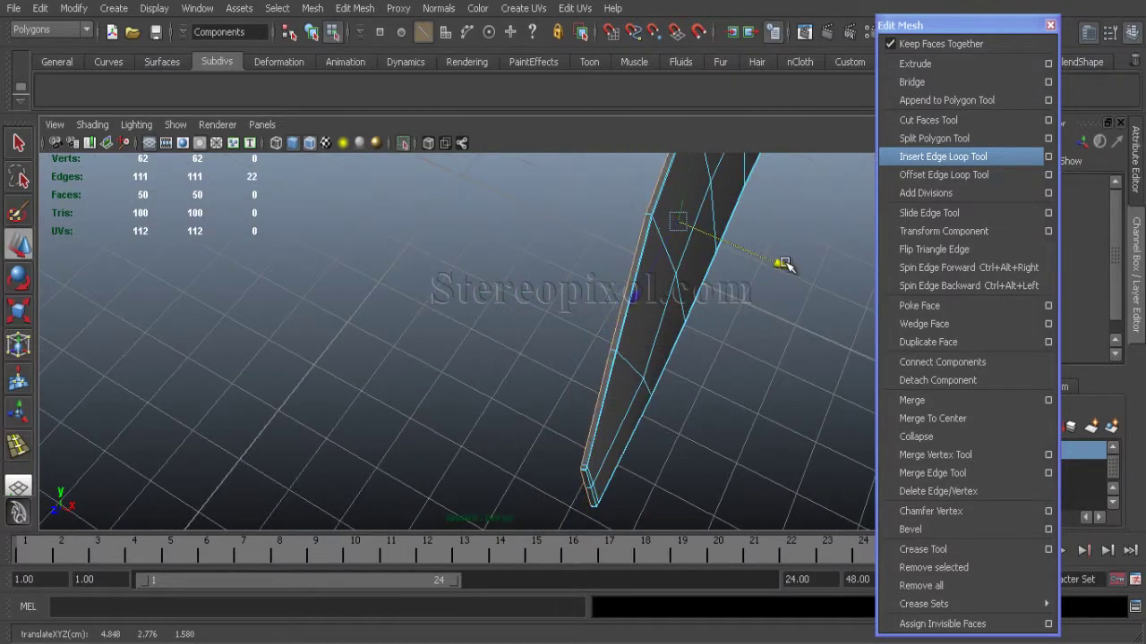
pyautogui.keyDown('alt'); pyautogui.moveTo(786, 298); pyautogui.dragTo(527, 302); pyautogui.keyUp('alt')
pyautogui.press('F9')
pyautogui.scroll(2, 537, 322)
pyautogui.click(519, 284)
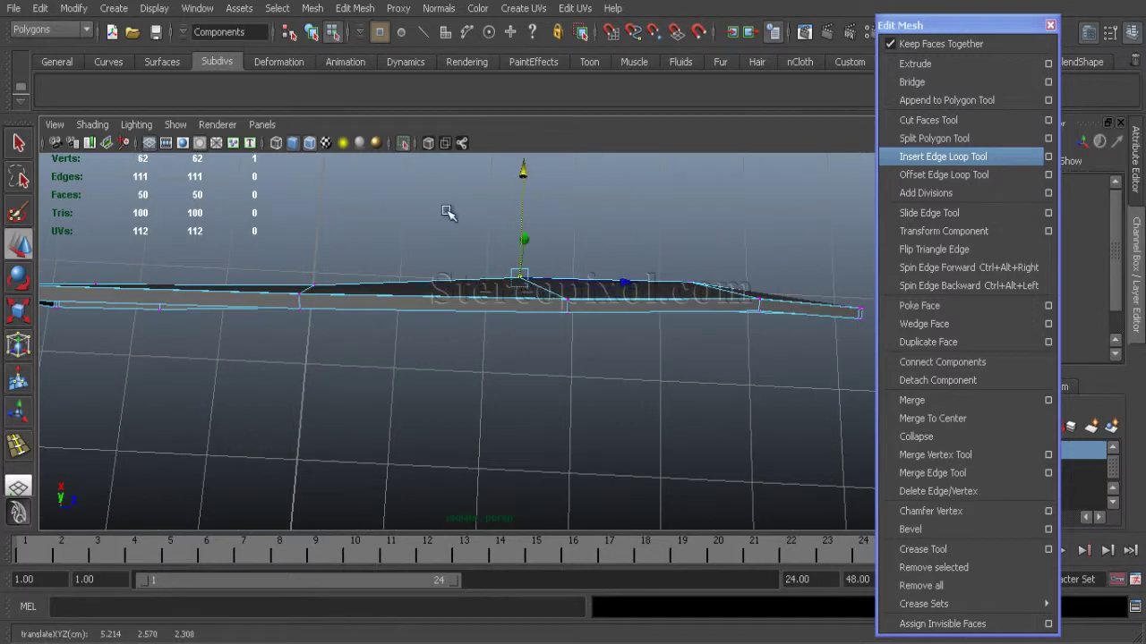
pyautogui.keyDown('alt'); pyautogui.moveTo(394, 296); pyautogui.dragTo(444, 350, button='middle'); pyautogui.keyUp('alt')
pyautogui.moveTo(369, 232); pyautogui.dragTo(369, 220)
pyautogui.keyDown('alt'); pyautogui.moveTo(180, 331); pyautogui.dragTo(365, 333, button='middle'); pyautogui.keyUp('alt')
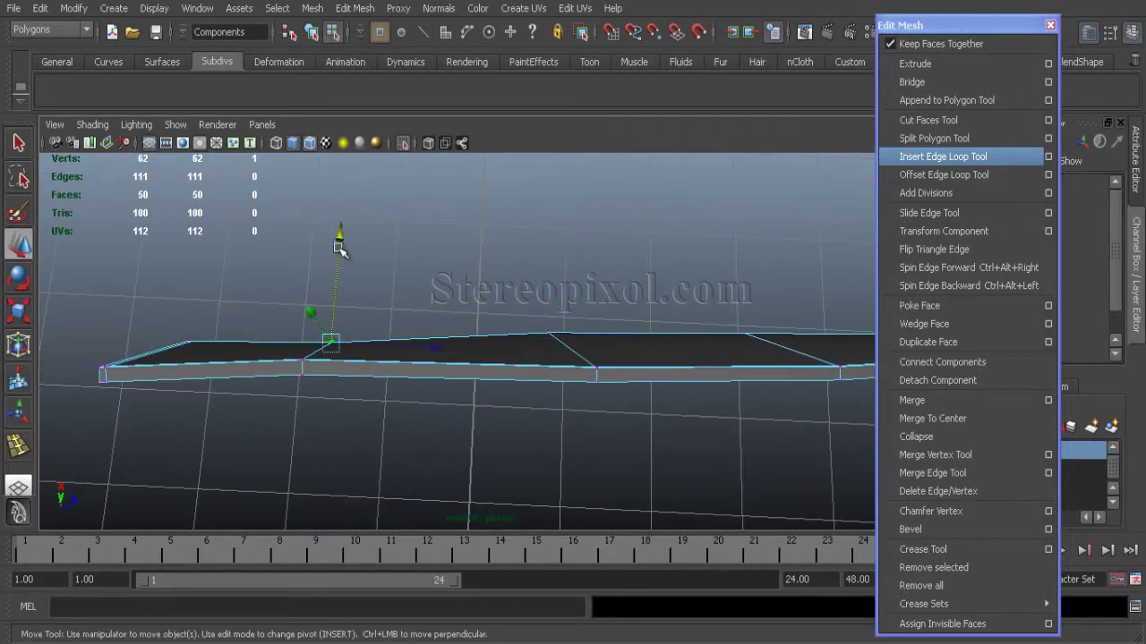
# Step: Shift the remaining uneven vertices along the same rim sideways so the glass edge forms a smooth curve
pyautogui.moveTo(325, 394); pyautogui.dragTo(286, 350)
pyautogui.moveTo(310, 273); pyautogui.dragTo(312, 269)
pyautogui.keyDown('alt'); pyautogui.moveTo(658, 459); pyautogui.dragTo(360, 465, button='middle'); pyautogui.keyUp('alt')
pyautogui.moveTo(350, 360); pyautogui.dragTo(368, 396)
pyautogui.keyDown('alt'); pyautogui.moveTo(367, 258); pyautogui.dragTo(409, 374); pyautogui.keyUp('alt')
pyautogui.moveTo(533, 280); pyautogui.dragTo(537, 269)
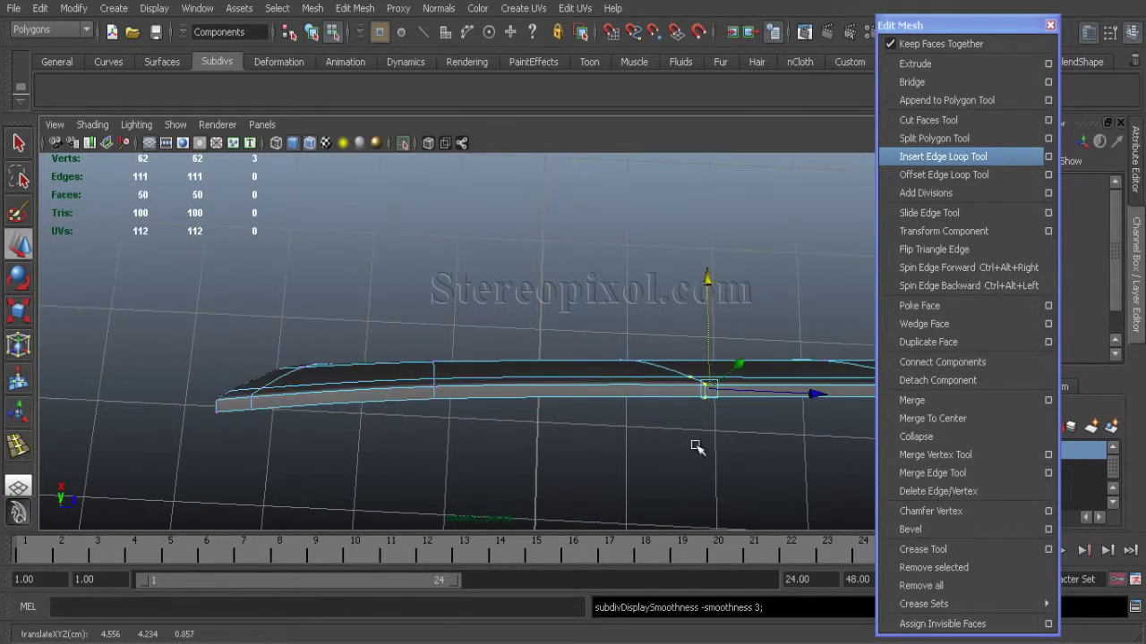
# Step: Align the vertices at the glass's end corner and along its opposite edge, then return to object mode and deselect the glass
pyautogui.keyDown('alt'); pyautogui.moveTo(714, 458); pyautogui.dragTo(376, 371); pyautogui.keyUp('alt')
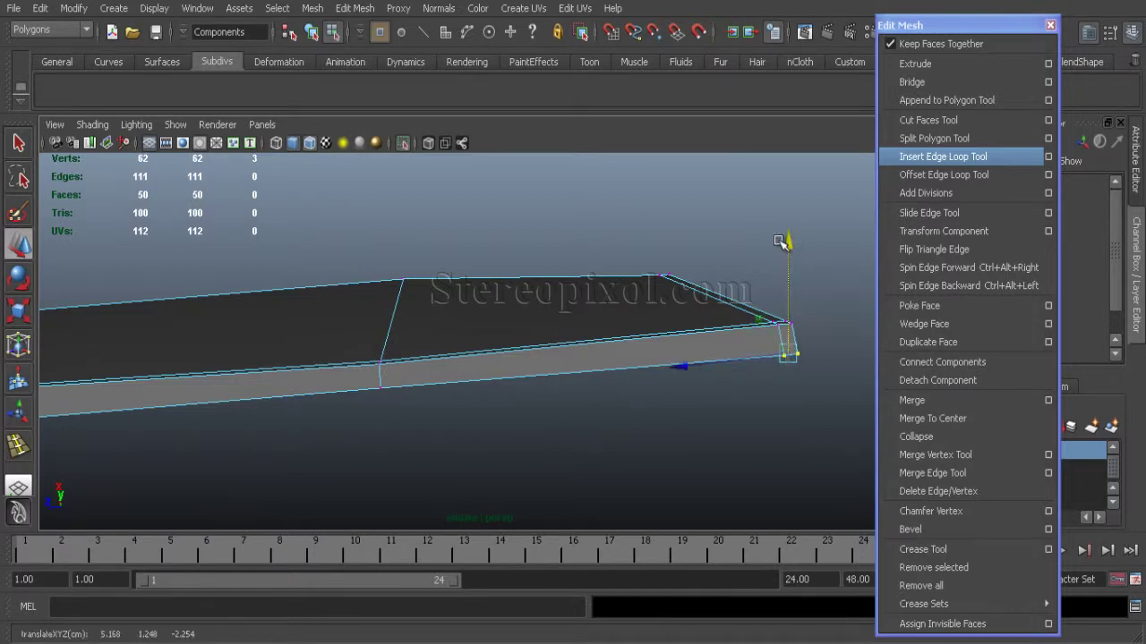
pyautogui.keyDown('alt'); pyautogui.moveTo(586, 460); pyautogui.dragTo(516, 383); pyautogui.keyUp('alt')
pyautogui.click(538, 299)
pyautogui.keyDown('alt'); pyautogui.moveTo(534, 213); pyautogui.dragTo(588, 301); pyautogui.keyUp('alt')
pyautogui.click(596, 315)
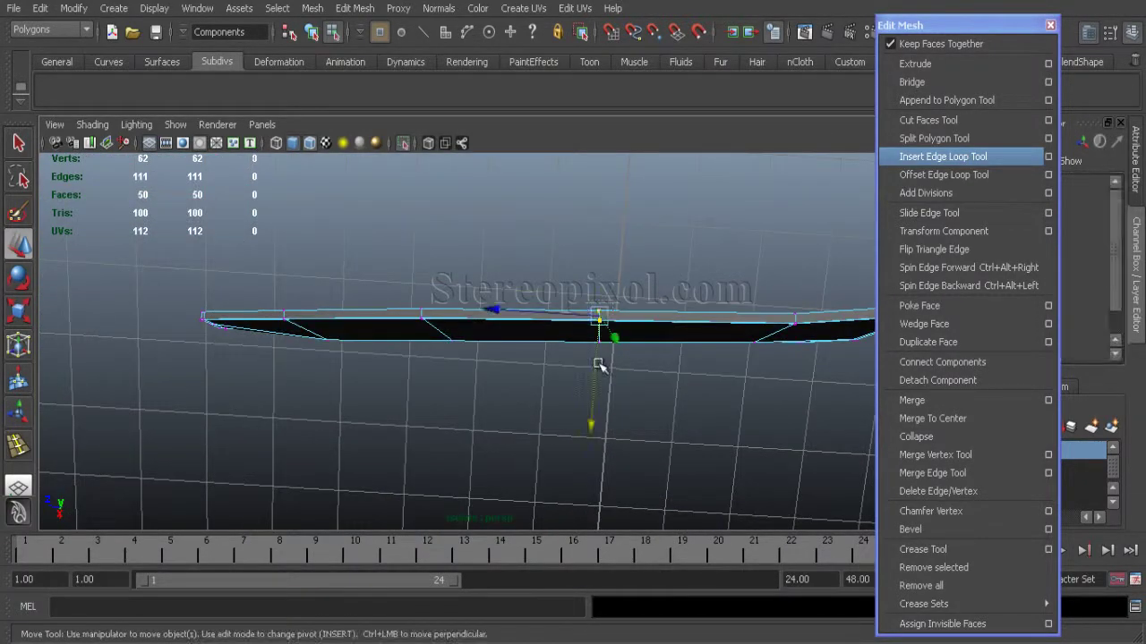
pyautogui.click(419, 314)
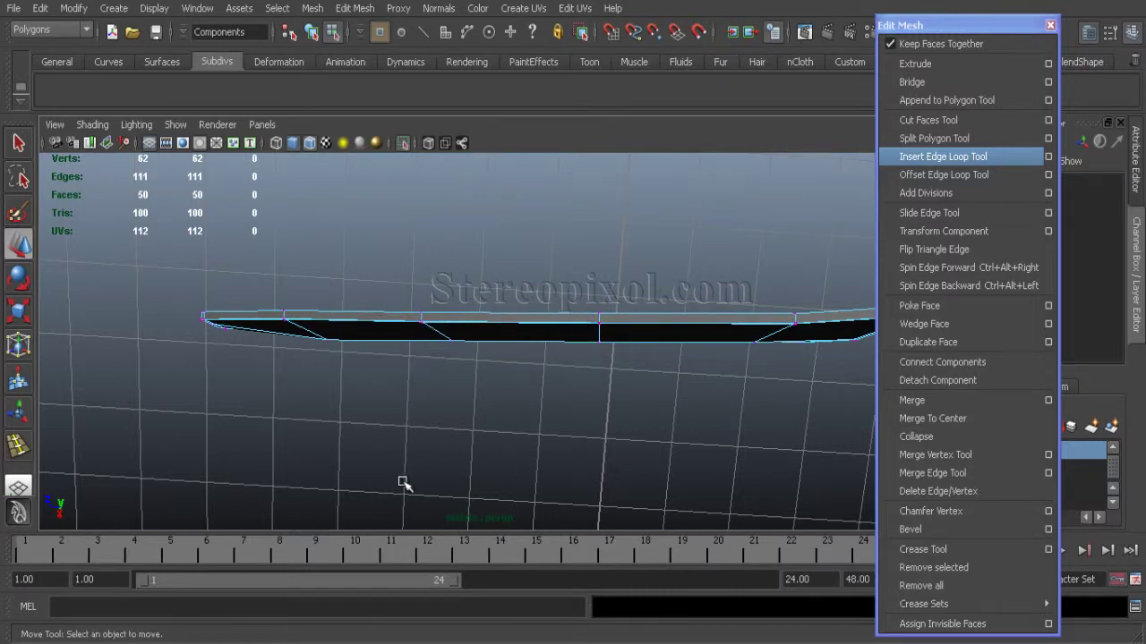
pyautogui.keyDown('alt'); pyautogui.moveTo(386, 486); pyautogui.dragTo(732, 428); pyautogui.keyUp('alt')
pyautogui.click(395, 353)
pyautogui.click(484, 456)
pyautogui.keyDown('alt'); pyautogui.moveTo(484, 456); pyautogui.dragTo(570, 328); pyautogui.keyUp('alt')
pyautogui.scroll(-3, 570, 328)
pyautogui.moveTo(570, 328); pyautogui.dragTo(663, 294, button='right')
pyautogui.click(556, 447)
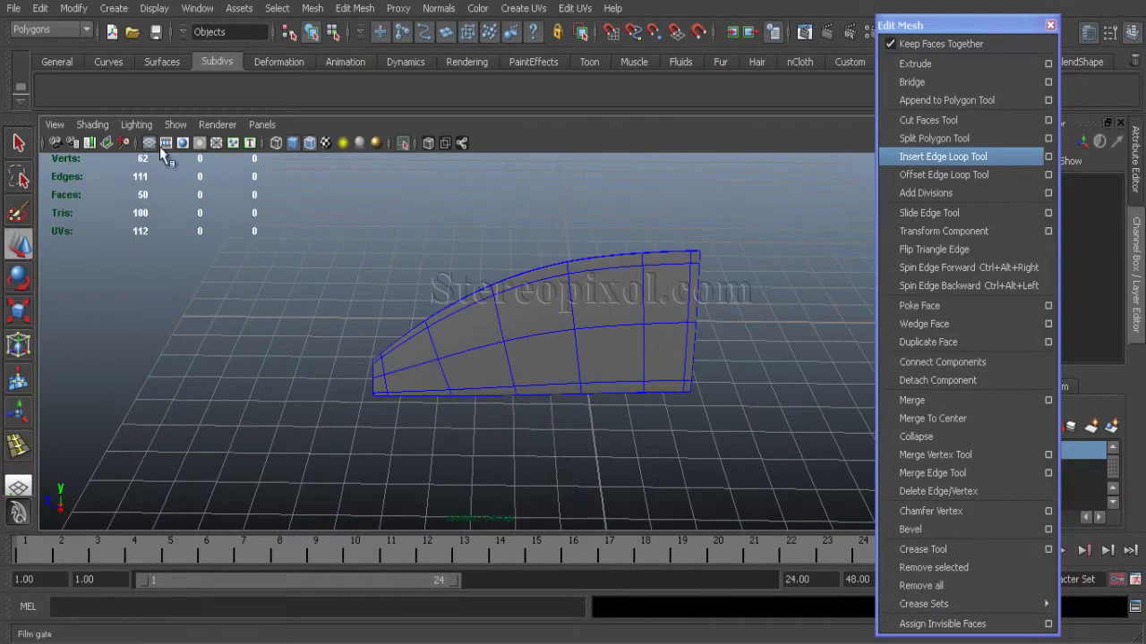
# Step: Turn off the isolation to show the whole car again and preview the window glass smoothed
pyautogui.click(176, 125)
pyautogui.moveTo(279, 60)
pyautogui.click(377, 67)
pyautogui.keyDown('alt'); pyautogui.moveTo(376, 269); pyautogui.dragTo(459, 301); pyautogui.keyUp('alt')
pyautogui.click(442, 348)
pyautogui.click(452, 244)
pyautogui.press('3')
# Step: Compare the smoothed glass with the side blueprint and the door frame, returning the glass to its unsmoothed display
pyautogui.keyDown('alt'); pyautogui.moveTo(442, 466); pyautogui.dragTo(442, 391, button='middle'); pyautogui.keyUp('alt')
pyautogui.press('space')
pyautogui.press('space')
pyautogui.keyDown('alt'); pyautogui.moveTo(619, 460); pyautogui.dragTo(659, 113, button='middle'); pyautogui.keyUp('alt')
pyautogui.click(274, 385)
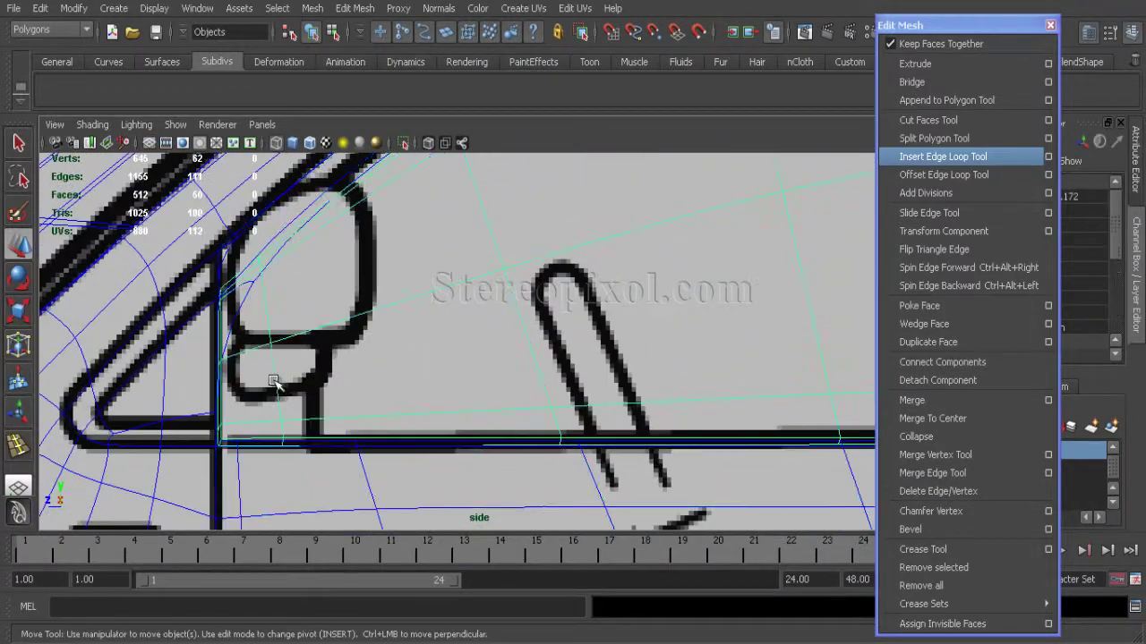
pyautogui.keyDown('alt'); pyautogui.moveTo(274, 385); pyautogui.dragTo(324, 392, button='middle'); pyautogui.keyUp('alt')
pyautogui.press('1')
pyautogui.click(331, 303)
pyautogui.keyDown('alt'); pyautogui.moveTo(324, 309); pyautogui.dragTo(337, 319, button='middle'); pyautogui.keyUp('alt')
pyautogui.press('space')
pyautogui.press('space')
pyautogui.keyDown('alt'); pyautogui.moveTo(501, 343); pyautogui.dragTo(584, 330, button='middle'); pyautogui.keyUp('alt')
pyautogui.scroll(4, 585, 330)
pyautogui.click(210, 403)
pyautogui.press('space')
pyautogui.press('space')
# Step: Raise the vertices at the glass's upper front corner in the side view so they reach the window frame line
pyautogui.moveTo(394, 340); pyautogui.dragTo(319, 338, button='right')
pyautogui.moveTo(258, 292); pyautogui.dragTo(302, 317)
pyautogui.keyDown('alt'); pyautogui.moveTo(338, 326); pyautogui.dragTo(582, 385, button='middle'); pyautogui.keyUp('alt')
pyautogui.keyDown('alt'); pyautogui.moveTo(583, 385); pyautogui.dragTo(895, 511, button='right'); pyautogui.keyUp('alt')
pyautogui.keyDown('alt'); pyautogui.moveTo(404, 460); pyautogui.dragTo(203, 458, button='middle'); pyautogui.keyUp('alt')
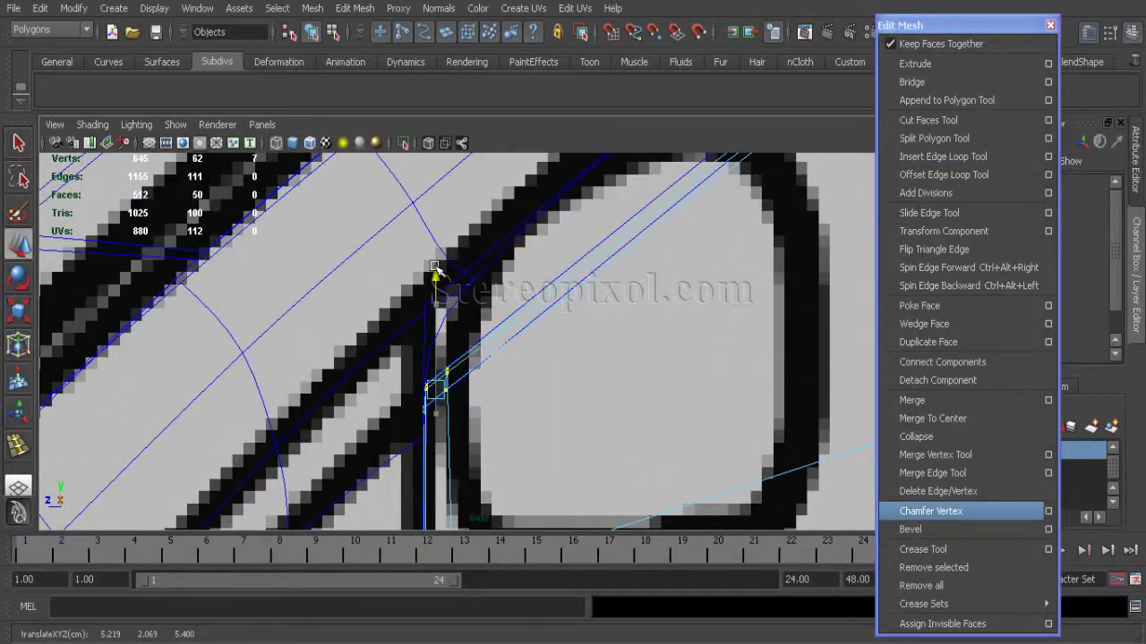
pyautogui.keyDown('alt'); pyautogui.moveTo(761, 188); pyautogui.dragTo(434, 439, button='middle'); pyautogui.keyUp('alt')
pyautogui.keyDown('alt'); pyautogui.moveTo(805, 184); pyautogui.dragTo(325, 389, button='middle'); pyautogui.keyUp('alt')
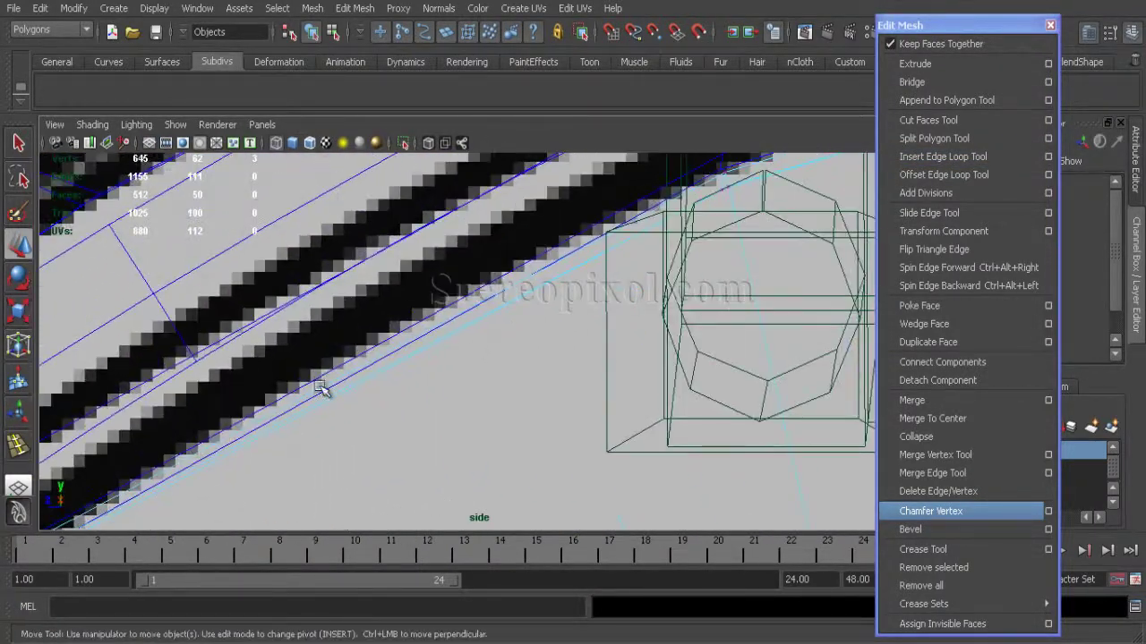
# Step: Raise the vertex groups along the front part of the glass's upper edge to the blueprint's window outline
pyautogui.keyDown('alt'); pyautogui.moveTo(677, 173); pyautogui.dragTo(402, 376, button='middle'); pyautogui.keyUp('alt')
pyautogui.moveTo(392, 344); pyautogui.dragTo(413, 372)
pyautogui.click(450, 284)
pyautogui.hotkey('ctrl', 'z')
pyautogui.moveTo(454, 279); pyautogui.dragTo(455, 271)
pyautogui.keyDown('alt'); pyautogui.moveTo(805, 211); pyautogui.dragTo(206, 347, button='middle'); pyautogui.keyUp('alt')
pyautogui.keyDown('alt'); pyautogui.moveTo(644, 238); pyautogui.dragTo(474, 347, button='middle'); pyautogui.keyUp('alt')
# Step: Adjust the remaining vertex groups toward the rear of the glass's upper edge to follow the window outline
pyautogui.moveTo(478, 311); pyautogui.dragTo(528, 371)
pyautogui.keyDown('alt'); pyautogui.moveTo(832, 335); pyautogui.dragTo(188, 381, button='middle'); pyautogui.keyUp('alt')
pyautogui.keyDown('alt'); pyautogui.moveTo(504, 381); pyautogui.dragTo(276, 388, button='middle'); pyautogui.keyUp('alt')
pyautogui.moveTo(471, 315); pyautogui.dragTo(523, 369)
pyautogui.moveTo(495, 199); pyautogui.dragTo(495, 202)
pyautogui.keyDown('alt'); pyautogui.moveTo(698, 349); pyautogui.dragTo(192, 321, button='middle'); pyautogui.keyUp('alt')
pyautogui.moveTo(539, 299); pyautogui.dragTo(593, 362)
# Step: Preview the glass smoothed in the perspective view and examine how it fits inside the door frame
pyautogui.press('space')
pyautogui.press('space')
pyautogui.keyDown('alt'); pyautogui.moveTo(448, 304); pyautogui.dragTo(243, 337, button='right'); pyautogui.keyUp('alt')
pyautogui.keyDown('alt'); pyautogui.moveTo(435, 333); pyautogui.dragTo(289, 402, button='middle'); pyautogui.keyUp('alt')
pyautogui.moveTo(289, 401)
pyautogui.keyDown('alt'); pyautogui.mouseDown()
pyautogui.moveTo(399, 406)
pyautogui.moveTo(258, 376)
pyautogui.mouseUp(); pyautogui.keyUp('alt')
pyautogui.scroll(5, 407, 401)
pyautogui.click(415, 399)
pyautogui.press('3')
pyautogui.scroll(-5, 456, 412)
pyautogui.keyDown('alt'); pyautogui.moveTo(598, 450); pyautogui.dragTo(342, 424); pyautogui.keyUp('alt')
# Step: Isolate the car door and examine its inner side around the window opening
pyautogui.click(175, 125)
pyautogui.moveTo(269, 55)
pyautogui.click(367, 55)
pyautogui.keyDown('alt'); pyautogui.moveTo(525, 273); pyautogui.dragTo(547, 368); pyautogui.keyUp('alt')
pyautogui.keyDown('alt'); pyautogui.moveTo(548, 369); pyautogui.dragTo(528, 336, button='middle'); pyautogui.keyUp('alt')
pyautogui.keyDown('alt'); pyautogui.moveTo(528, 336); pyautogui.dragTo(384, 340); pyautogui.keyUp('alt')
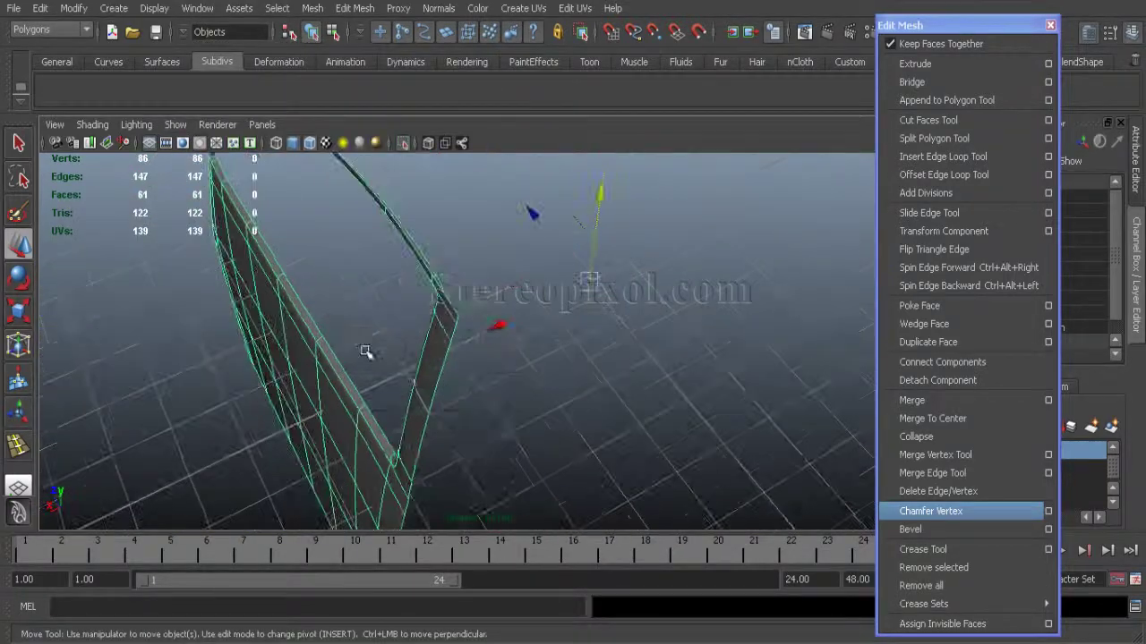
# Step: Select the door's outer border edges and extrude them inward to give the door thickness
pyautogui.keyDown('alt'); pyautogui.moveTo(453, 348); pyautogui.dragTo(294, 251); pyautogui.keyUp('alt')
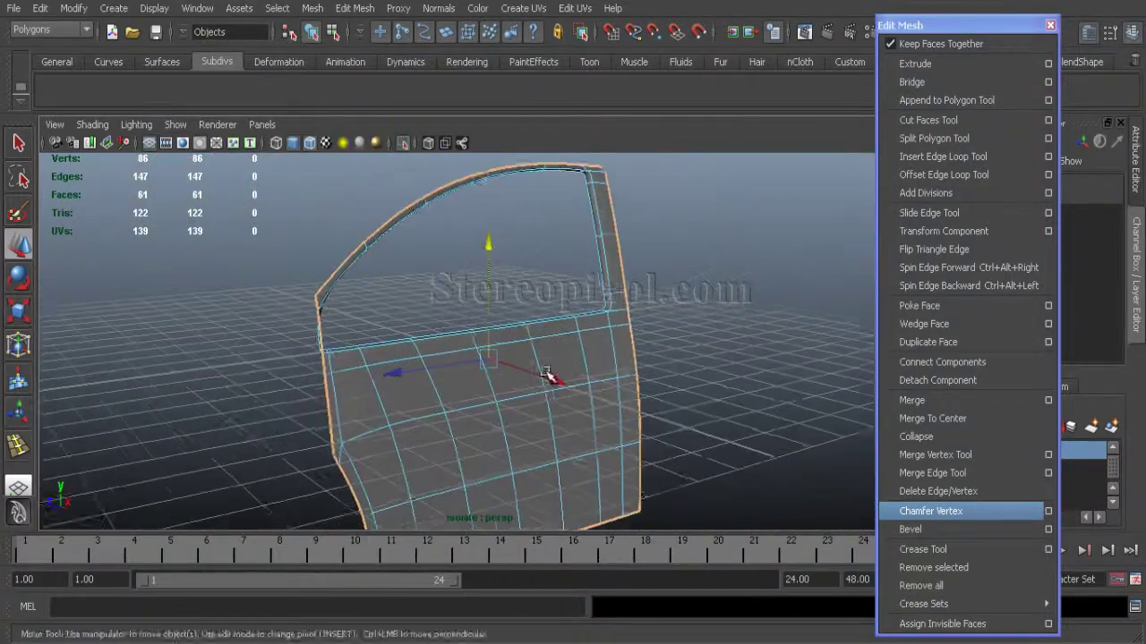
pyautogui.keyDown('alt'); pyautogui.moveTo(591, 340); pyautogui.dragTo(486, 405); pyautogui.keyUp('alt')
pyautogui.scroll(1, 515, 356)
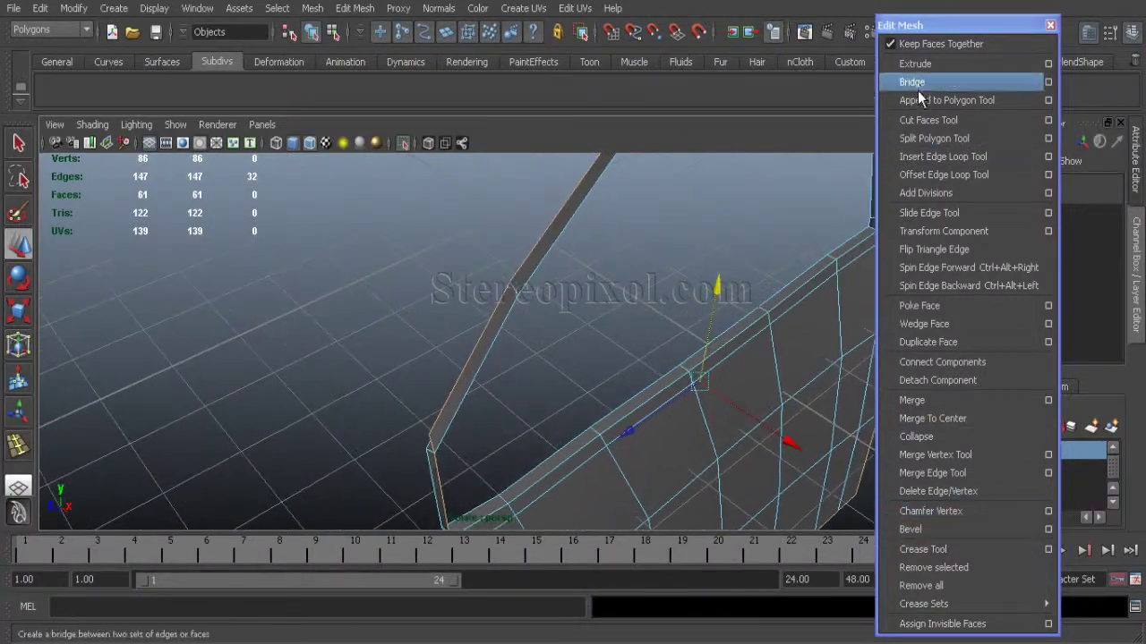
pyautogui.click(914, 64)
# Step: Insert an edge loop through the door mesh to support its window frame
pyautogui.keyDown('alt'); pyautogui.moveTo(531, 195); pyautogui.dragTo(713, 351); pyautogui.keyUp('alt')
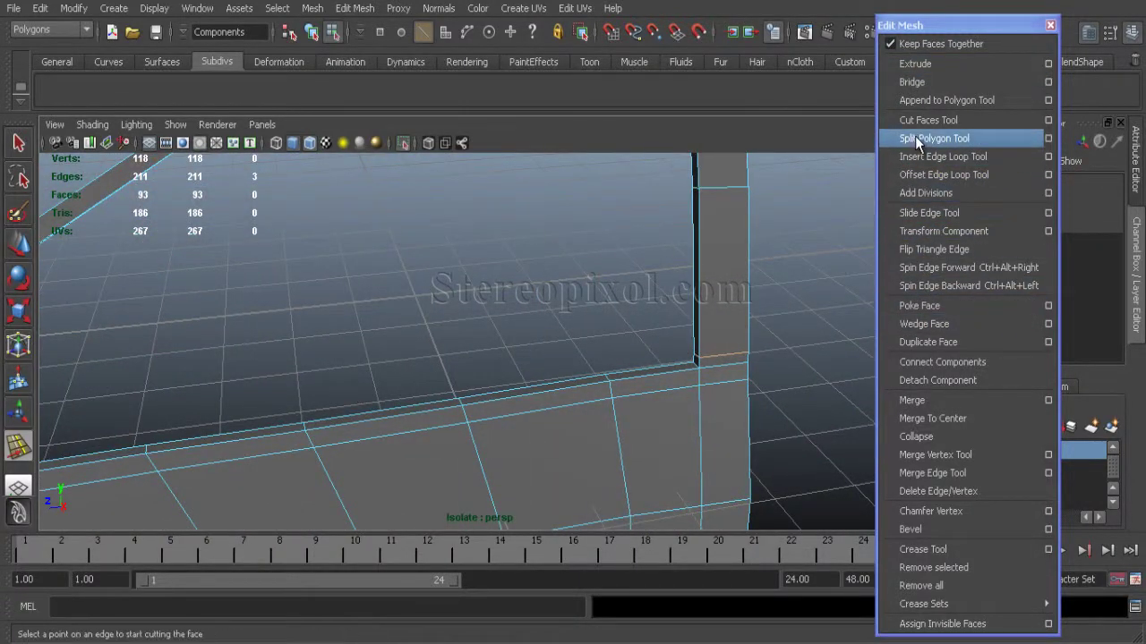
pyautogui.press('1')
pyautogui.keyDown('alt'); pyautogui.moveTo(717, 356); pyautogui.dragTo(628, 309); pyautogui.keyUp('alt')
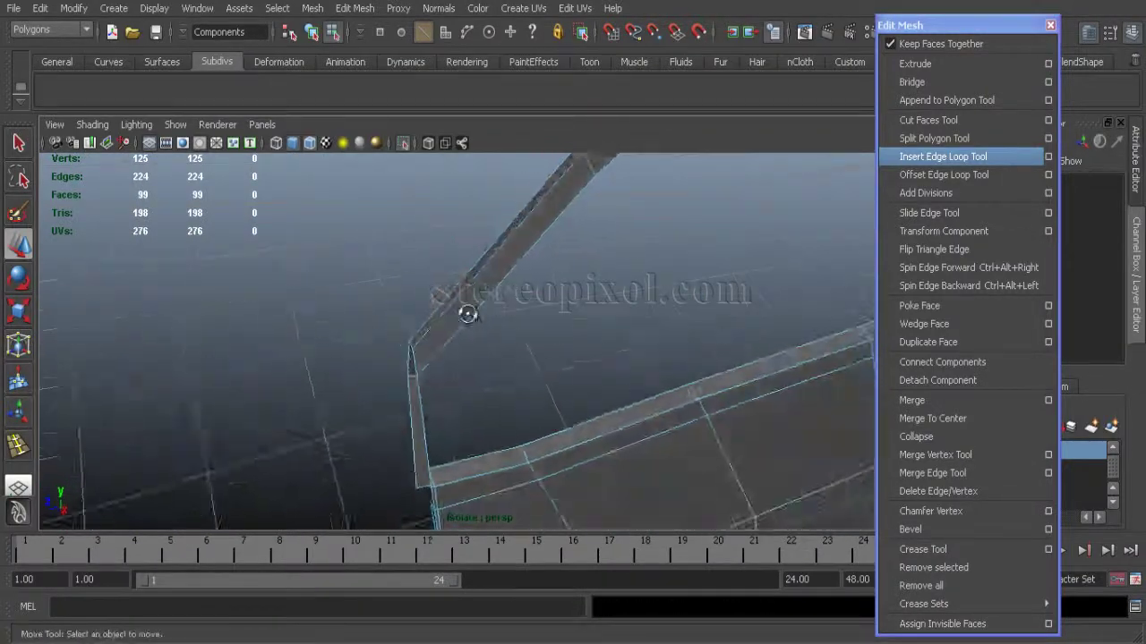
# Step: Reposition the inner-edge vertices at the ends of the door's front window post to straighten the frame's thickness
pyautogui.keyDown('alt'); pyautogui.moveTo(444, 295); pyautogui.dragTo(429, 323); pyautogui.keyUp('alt')
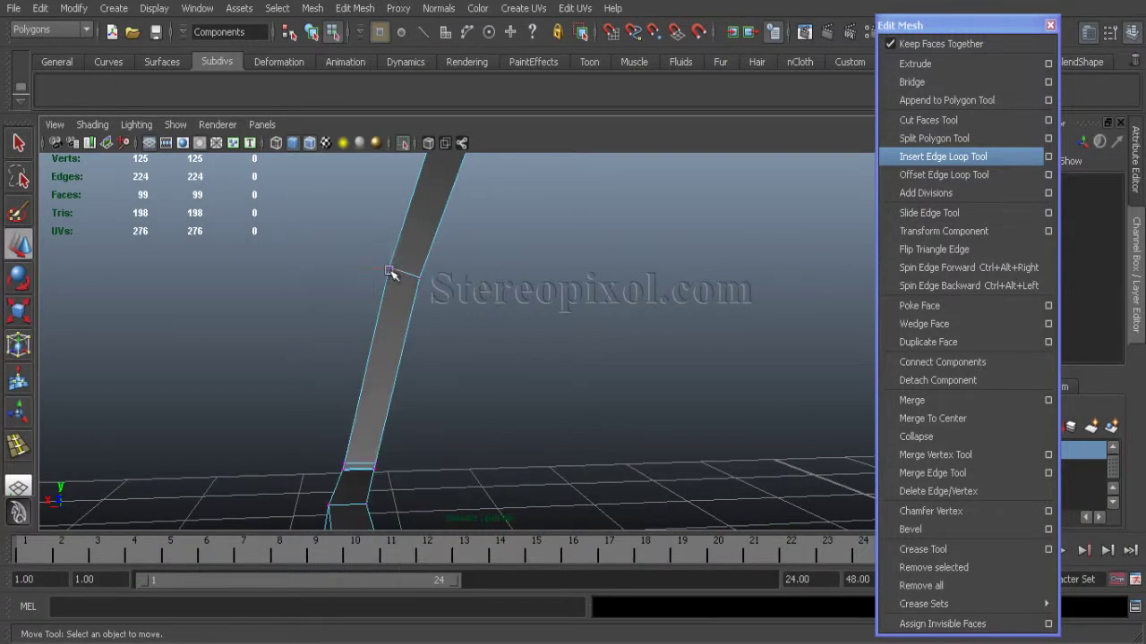
pyautogui.keyDown('alt'); pyautogui.moveTo(340, 271); pyautogui.dragTo(466, 361); pyautogui.keyUp('alt')
pyautogui.keyDown('alt'); pyautogui.moveTo(635, 344); pyautogui.dragTo(430, 349); pyautogui.keyUp('alt')
pyautogui.keyDown('alt'); pyautogui.moveTo(430, 349); pyautogui.dragTo(484, 180, button='middle'); pyautogui.keyUp('alt')
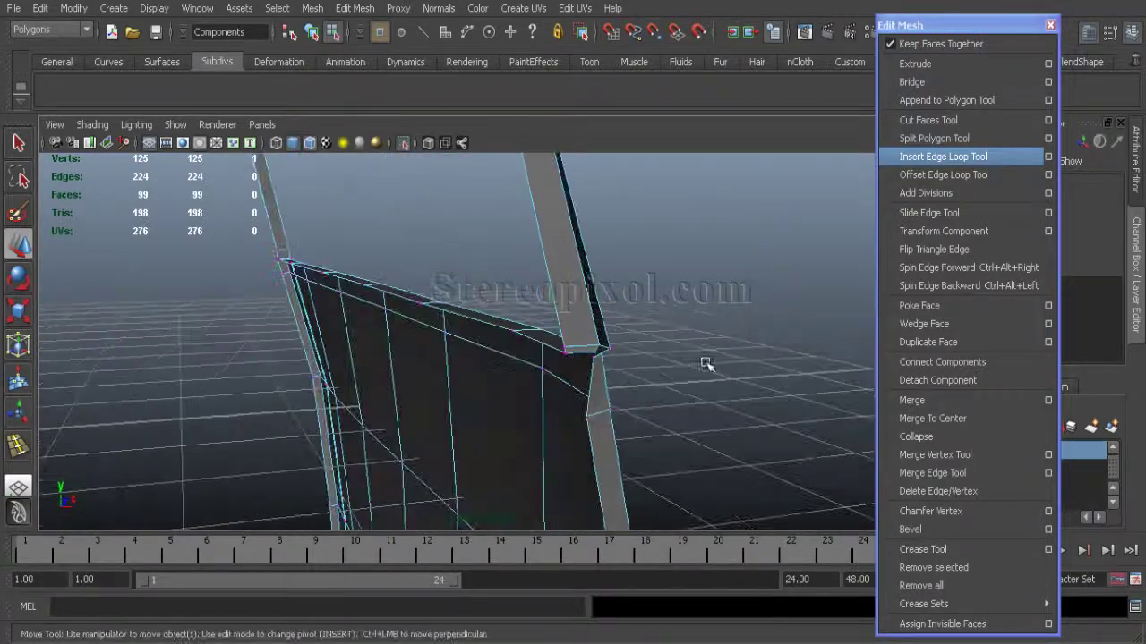
pyautogui.keyDown('alt'); pyautogui.moveTo(696, 383); pyautogui.dragTo(371, 409); pyautogui.keyUp('alt')
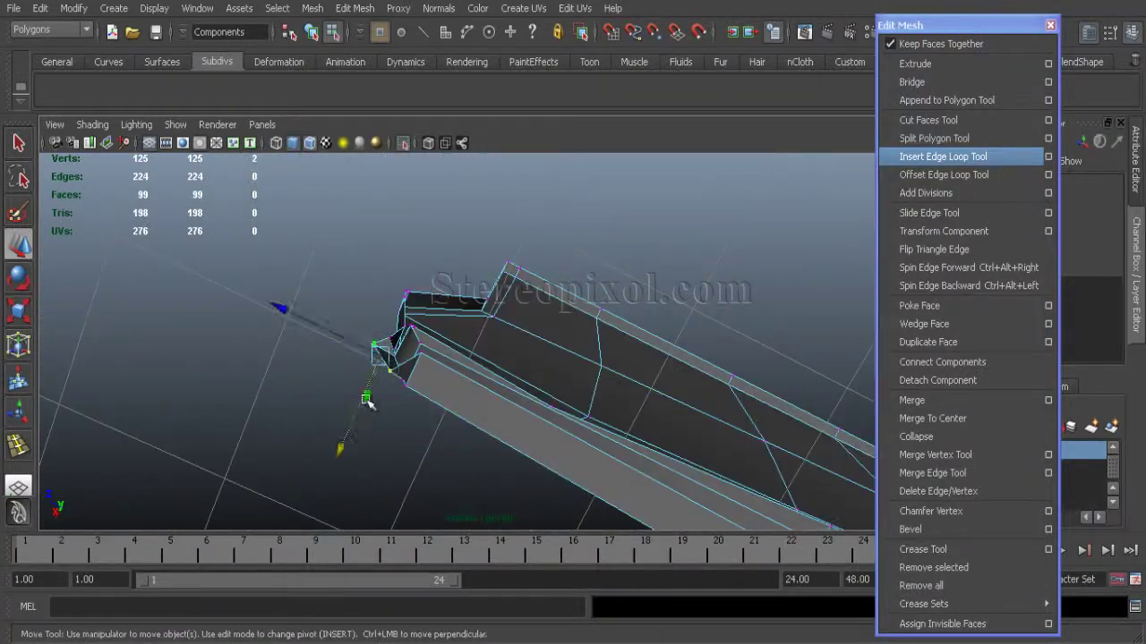
pyautogui.keyDown('alt'); pyautogui.moveTo(313, 286); pyautogui.dragTo(351, 383, button='middle'); pyautogui.keyUp('alt')
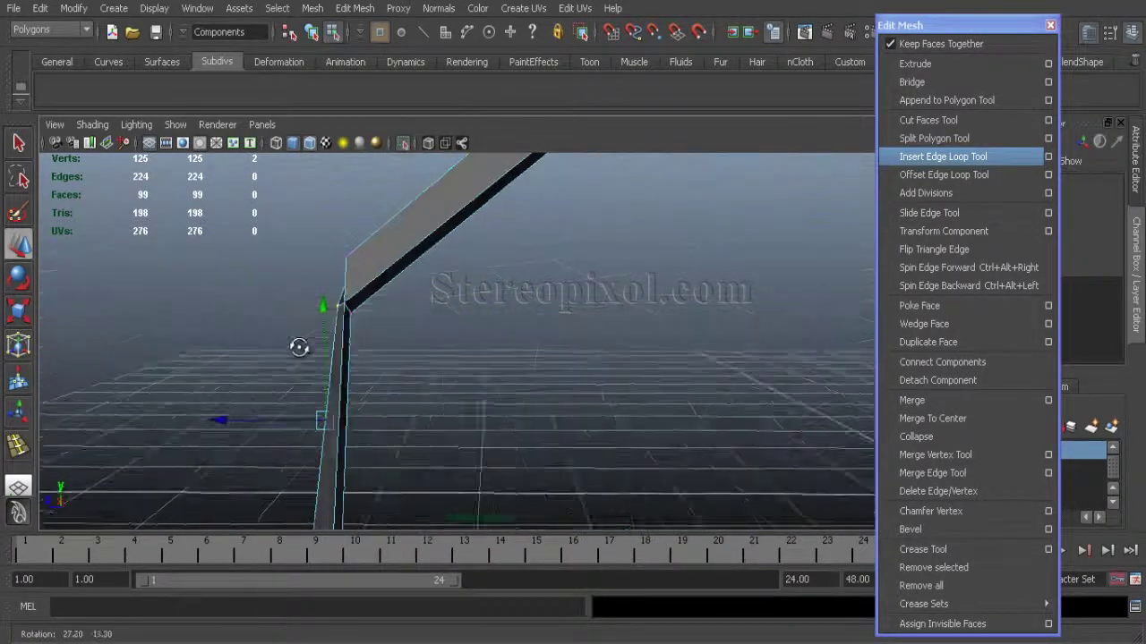
pyautogui.keyDown('alt'); pyautogui.moveTo(496, 288); pyautogui.dragTo(469, 309); pyautogui.keyUp('alt')
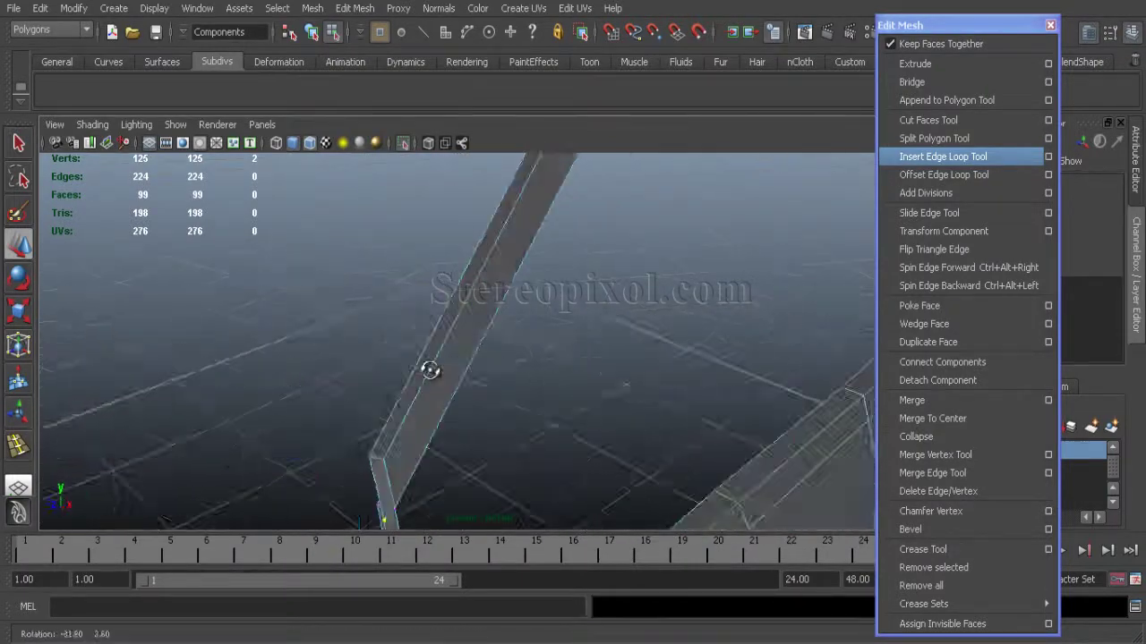
pyautogui.keyDown('alt'); pyautogui.moveTo(466, 362); pyautogui.dragTo(656, 374); pyautogui.keyUp('alt')
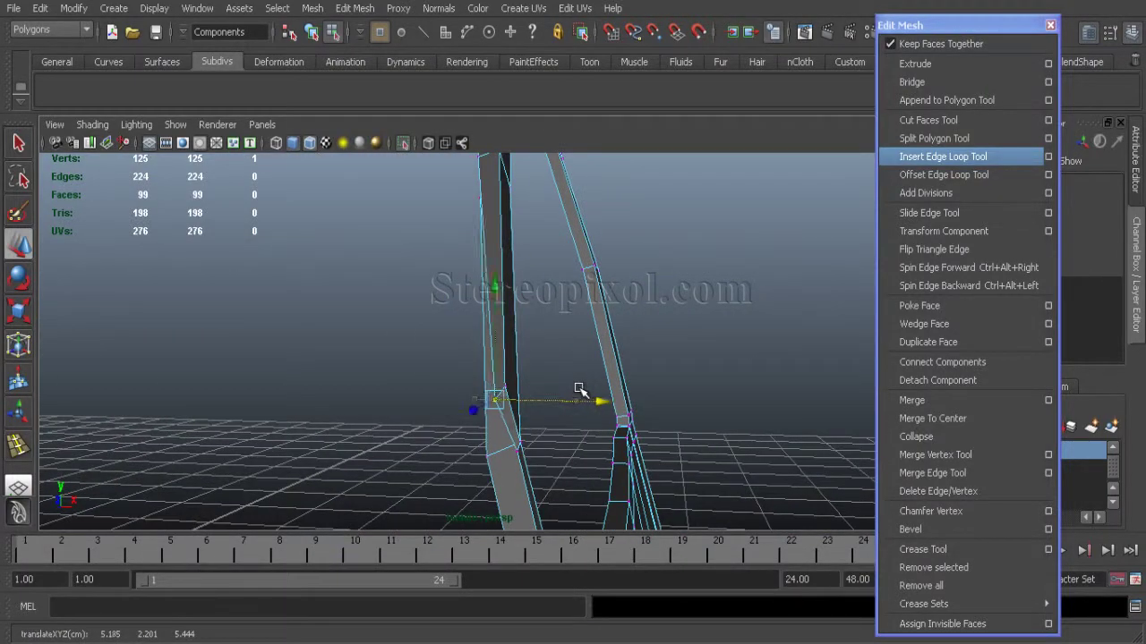
pyautogui.keyDown('alt'); pyautogui.moveTo(513, 407); pyautogui.dragTo(632, 416); pyautogui.keyUp('alt')
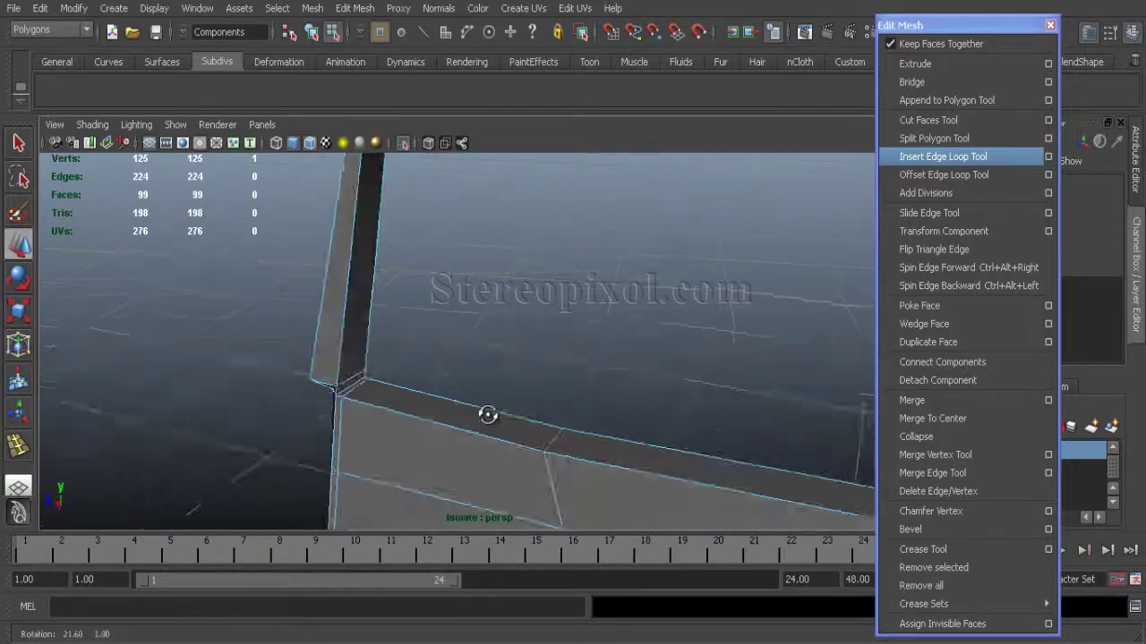
pyautogui.keyDown('alt'); pyautogui.moveTo(614, 324); pyautogui.dragTo(658, 367); pyautogui.keyUp('alt')
pyautogui.keyDown('alt'); pyautogui.moveTo(492, 281); pyautogui.dragTo(404, 248); pyautogui.keyUp('alt')
# Step: In the side view, select the vertices along the door's front edge and scale them into one straight vertical line
pyautogui.press('space')
pyautogui.press('space')
pyautogui.scroll(-8, 665, 391)
pyautogui.keyDown('alt'); pyautogui.moveTo(505, 320); pyautogui.dragTo(575, 365, button='middle'); pyautogui.keyUp('alt')
pyautogui.scroll(7, 575, 366)
pyautogui.moveTo(342, 228); pyautogui.dragTo(391, 394)
pyautogui.keyDown('alt'); pyautogui.moveTo(486, 411); pyautogui.dragTo(516, 241, button='middle'); pyautogui.keyUp('alt')
pyautogui.keyDown('shift'); pyautogui.moveTo(370, 424); pyautogui.dragTo(426, 328); pyautogui.keyUp('shift')
pyautogui.keyDown('alt'); pyautogui.moveTo(433, 306); pyautogui.dragTo(449, 436, button='middle'); pyautogui.keyUp('alt')
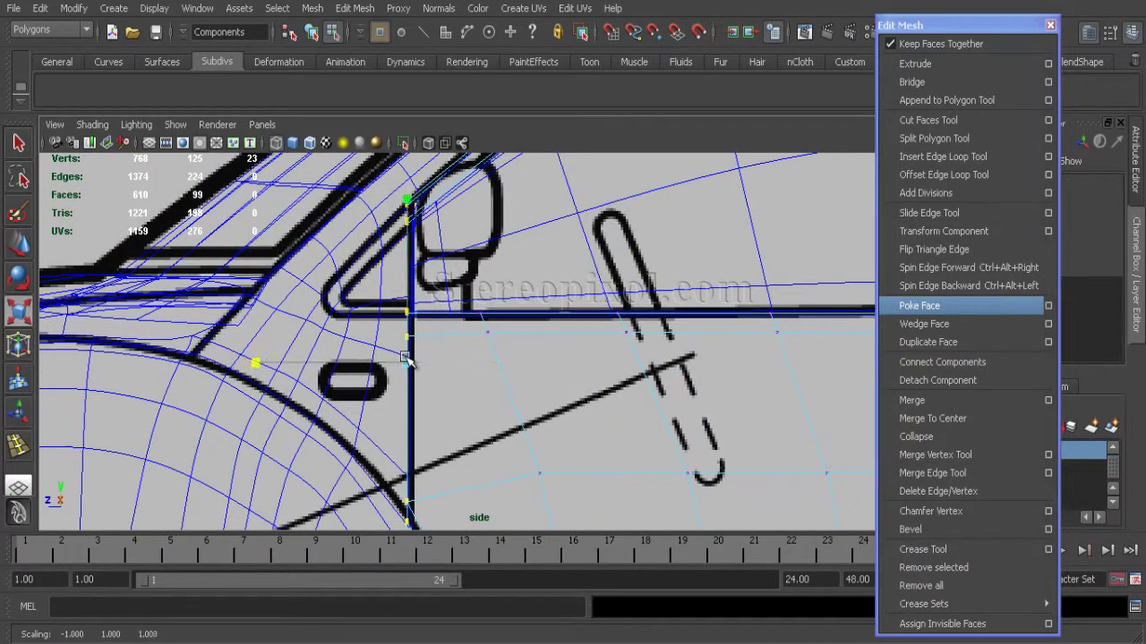
pyautogui.press('space')
pyautogui.press('space')
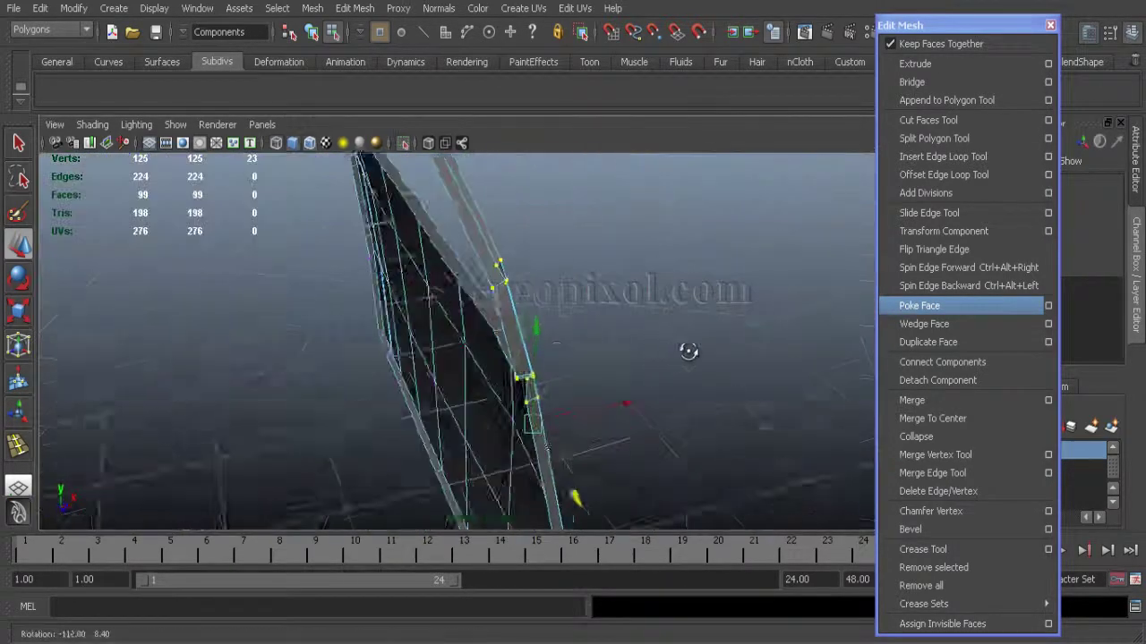
# Step: Insert an edge loop at the door's front window post and delete the post's faces between the frame and the sill
pyautogui.keyDown('alt'); pyautogui.moveTo(706, 349); pyautogui.dragTo(504, 316); pyautogui.keyUp('alt')
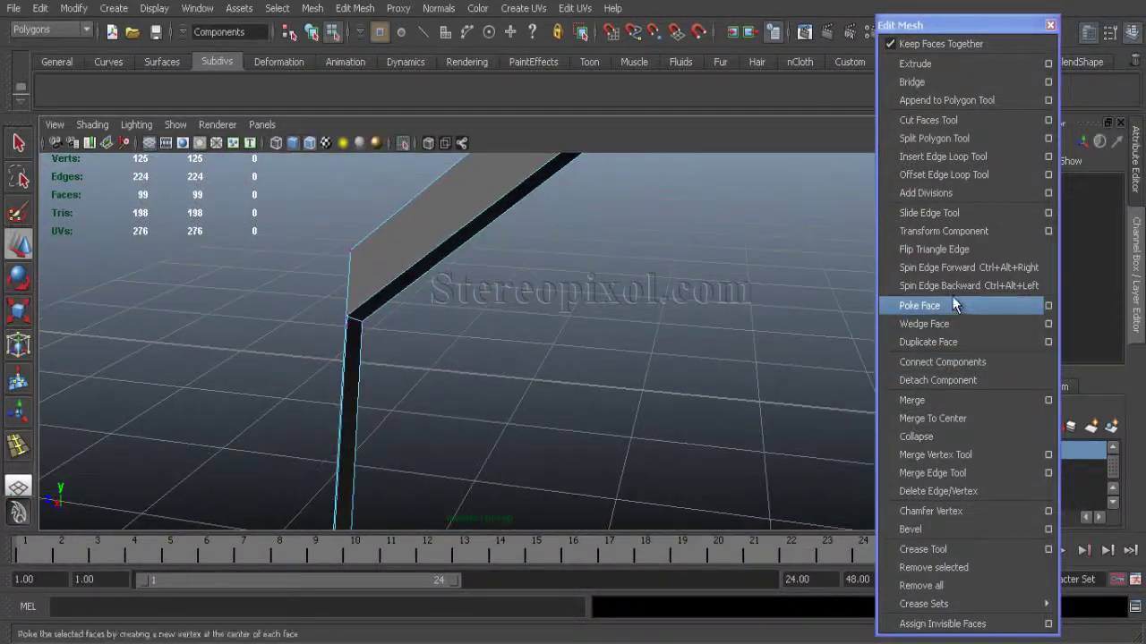
pyautogui.click(929, 158)
pyautogui.keyDown('alt'); pyautogui.moveTo(504, 379); pyautogui.dragTo(369, 433); pyautogui.keyUp('alt')
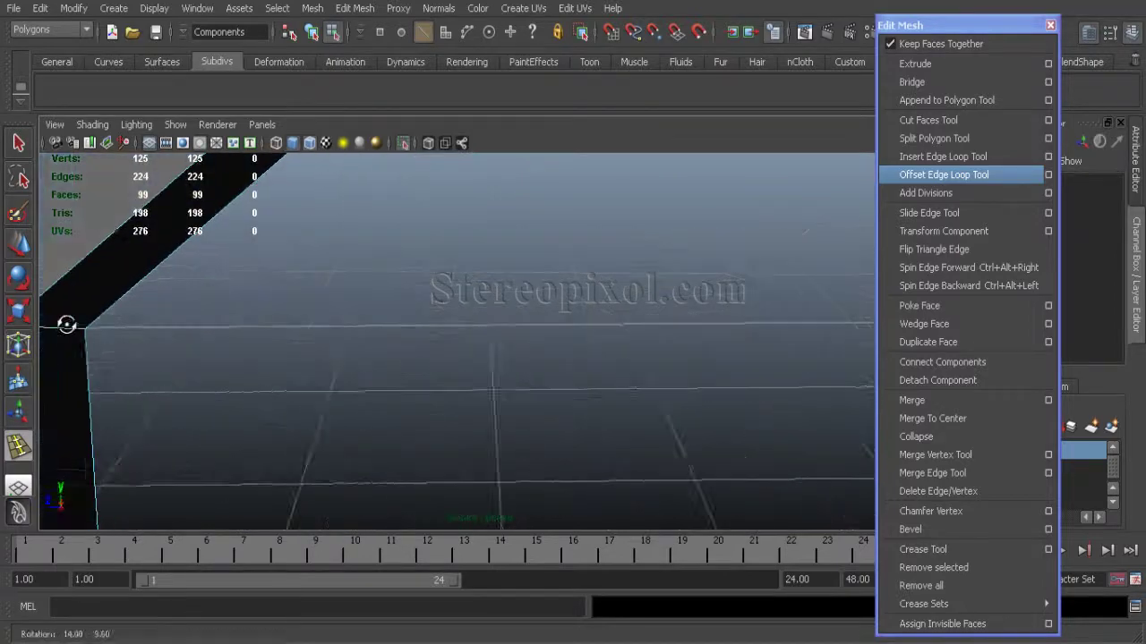
pyautogui.keyDown('alt'); pyautogui.moveTo(63, 325); pyautogui.dragTo(534, 287); pyautogui.keyUp('alt')
pyautogui.press('w')
pyautogui.press('space')
pyautogui.keyDown('alt'); pyautogui.moveTo(534, 287); pyautogui.dragTo(537, 358, button='middle'); pyautogui.keyUp('alt')
pyautogui.press('space')
pyautogui.moveTo(543, 350); pyautogui.dragTo(406, 374)
pyautogui.moveTo(394, 305); pyautogui.dragTo(404, 265, button='right')
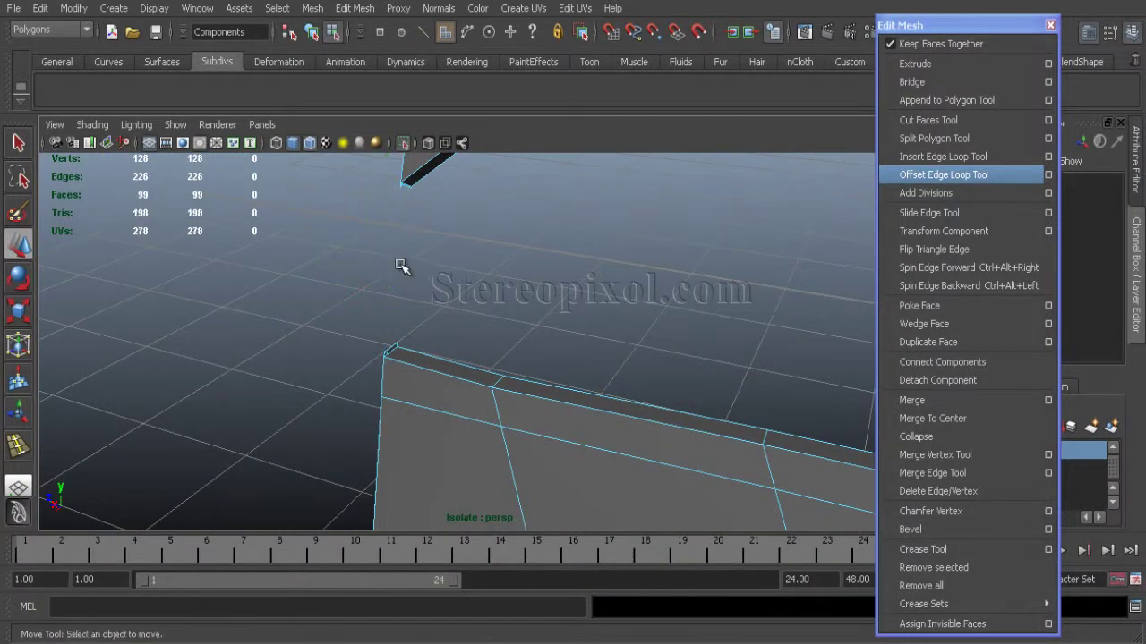
# Step: Delete the leftover faces around the cut end of the window frame and preview the door smoothed
pyautogui.keyDown('alt'); pyautogui.moveTo(399, 270); pyautogui.dragTo(582, 419); pyautogui.keyUp('alt')
pyautogui.click(452, 299)
pyautogui.press('Delete')
pyautogui.press('Delete')
pyautogui.press('Delete')
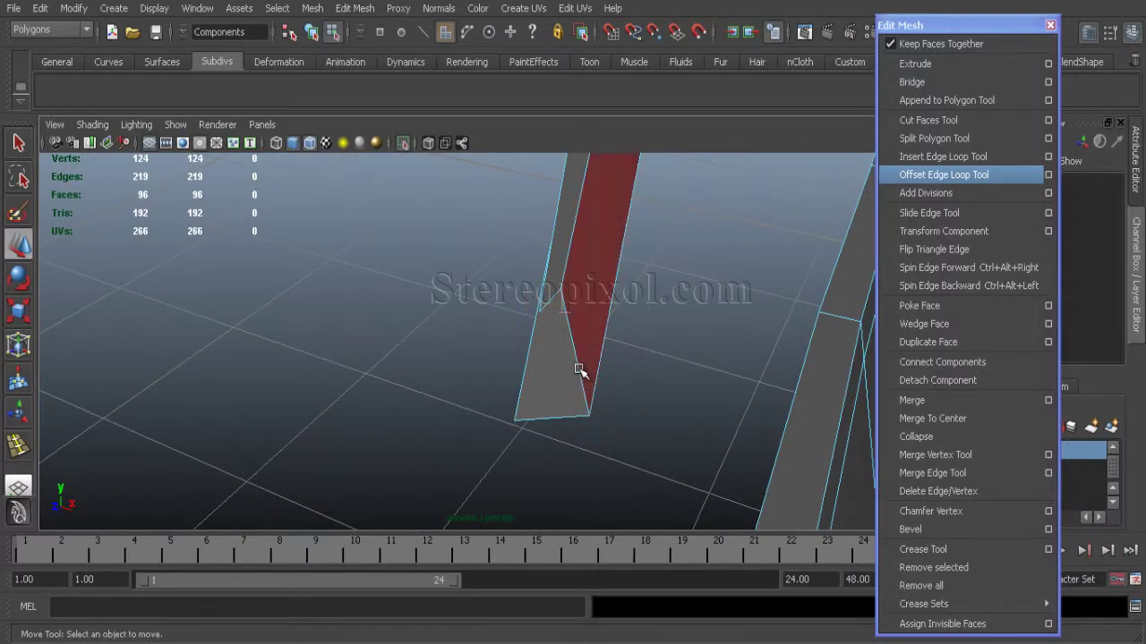
pyautogui.keyDown('alt'); pyautogui.moveTo(579, 371); pyautogui.dragTo(608, 383); pyautogui.keyUp('alt')
pyautogui.click(248, 325)
pyautogui.press('Delete')
pyautogui.press('1')
pyautogui.keyDown('alt'); pyautogui.moveTo(608, 383); pyautogui.dragTo(440, 308, button='middle'); pyautogui.keyUp('alt')
pyautogui.keyDown('alt'); pyautogui.moveTo(440, 309); pyautogui.dragTo(489, 356); pyautogui.keyUp('alt')
pyautogui.press('3')
pyautogui.press('1')
# Step: Select an edge across the door's front thickness strip, convert the selection to faces and delete them
pyautogui.moveTo(775, 320); pyautogui.dragTo(785, 264, button='right')
pyautogui.click(784, 263)
pyautogui.keyDown('alt'); pyautogui.moveTo(752, 264); pyautogui.dragTo(410, 340); pyautogui.keyUp('alt')
pyautogui.moveTo(410, 342)
pyautogui.mouseDown(button='right')
pyautogui.moveTo(413, 385)
pyautogui.moveTo(412, 332)
pyautogui.mouseUp(button='right')
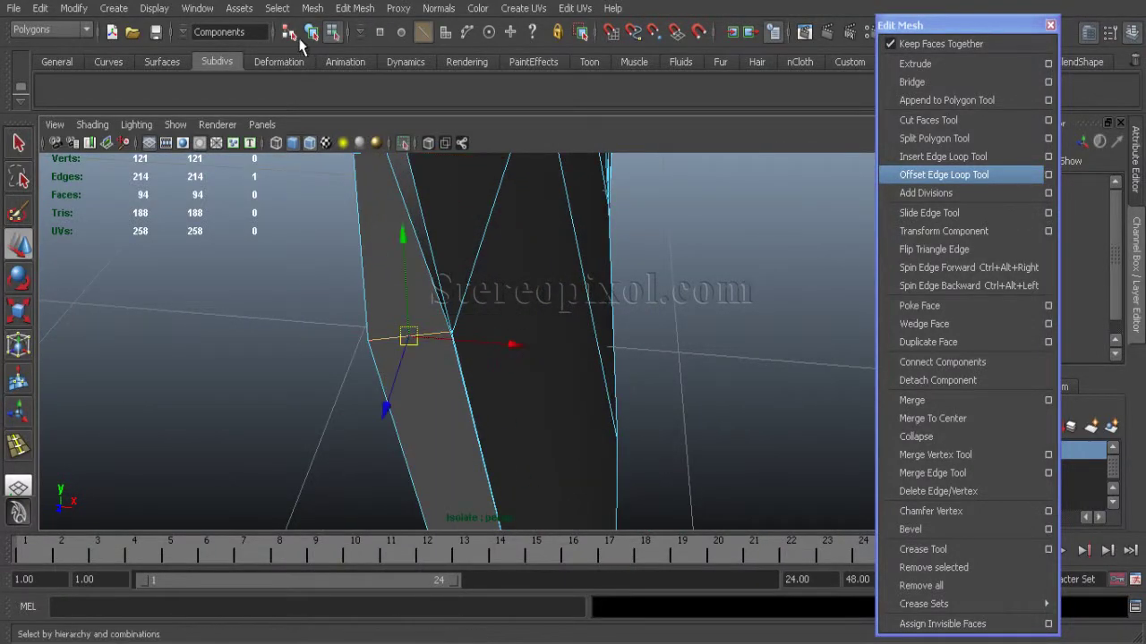
pyautogui.click(278, 9)
pyautogui.click(304, 167)
pyautogui.keyDown('alt'); pyautogui.moveTo(309, 215); pyautogui.dragTo(327, 271); pyautogui.keyUp('alt')
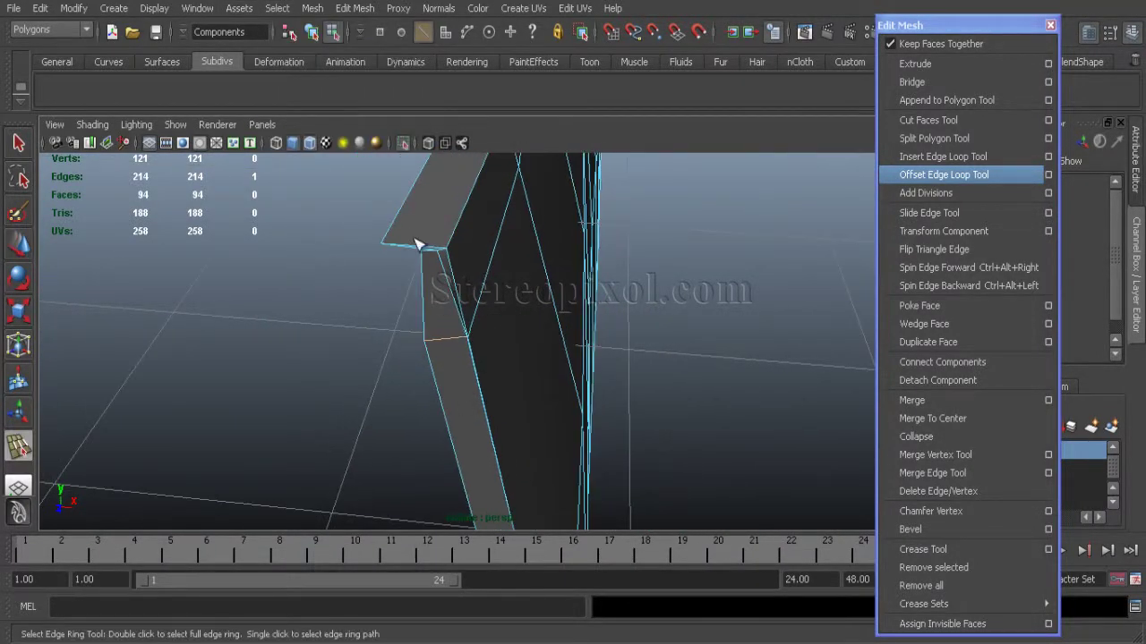
pyautogui.click(283, 10)
pyautogui.moveTo(320, 221)
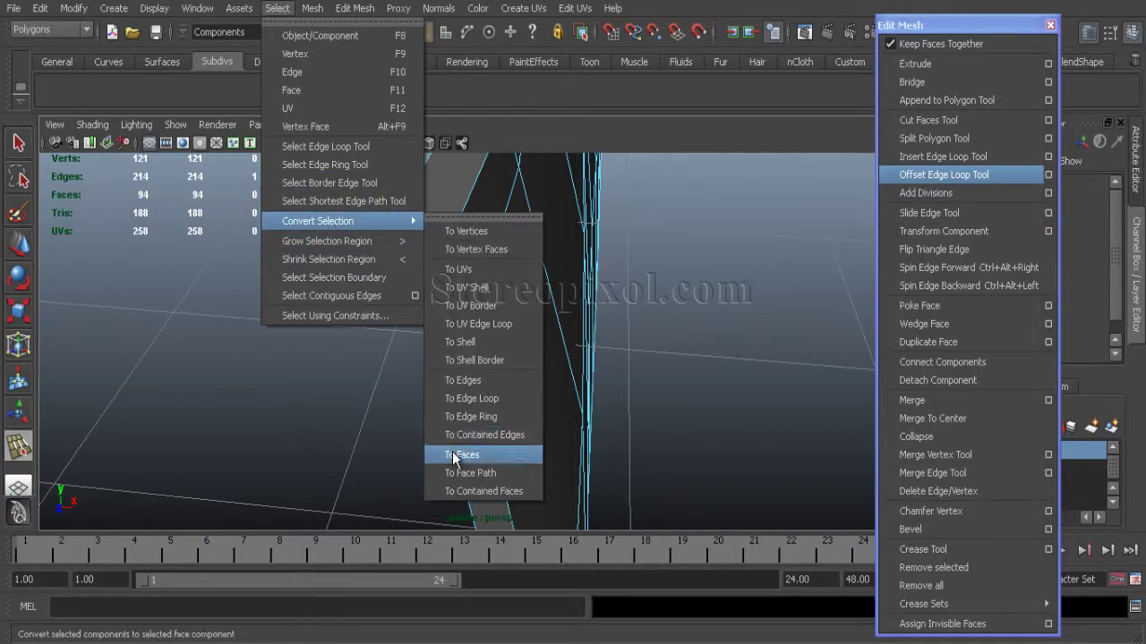
pyautogui.click(459, 455)
pyautogui.keyDown('alt'); pyautogui.moveTo(736, 430); pyautogui.dragTo(544, 430, button='right'); pyautogui.keyUp('alt')
pyautogui.keyDown('alt'); pyautogui.moveTo(544, 429); pyautogui.dragTo(558, 78, button='middle'); pyautogui.keyUp('alt')
pyautogui.keyDown('alt'); pyautogui.moveTo(637, 305); pyautogui.dragTo(734, 385); pyautogui.keyUp('alt')
pyautogui.press('Delete')
# Step: Select the remaining edges along the door's front border, convert them to faces, deselect the unwanted ones and delete the strip
pyautogui.press('w')
pyautogui.moveTo(696, 177); pyautogui.dragTo(530, 485)
pyautogui.keyDown('alt'); pyautogui.moveTo(585, 487); pyautogui.dragTo(577, 317, button='middle'); pyautogui.keyUp('alt')
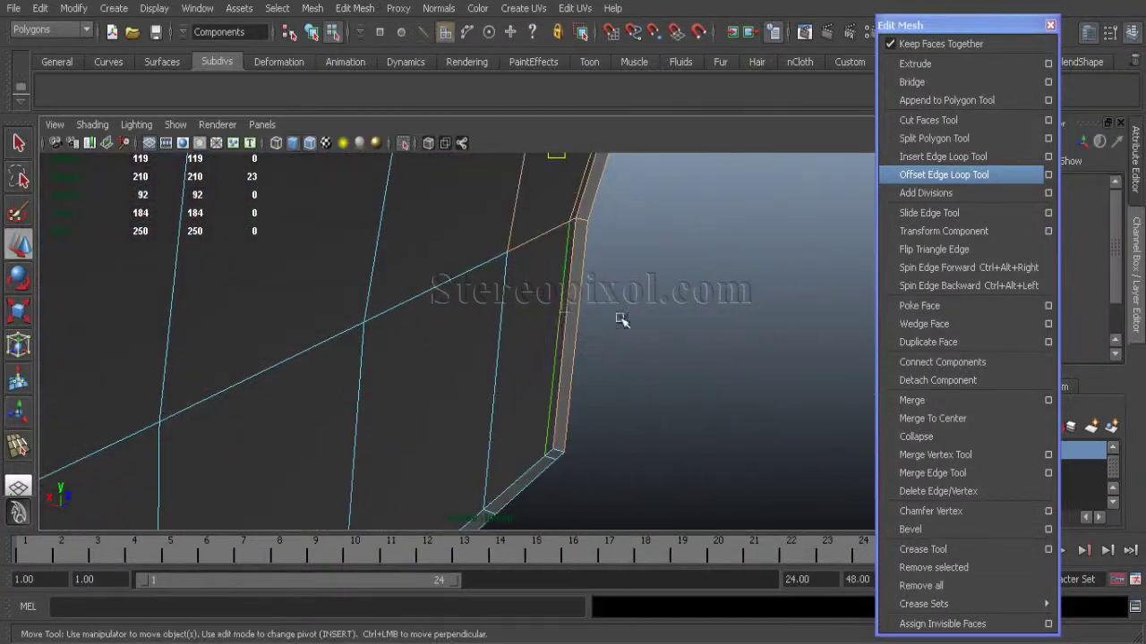
pyautogui.keyDown('alt'); pyautogui.moveTo(670, 248); pyautogui.dragTo(553, 313); pyautogui.keyUp('alt')
pyautogui.keyDown('ctrl'); pyautogui.moveTo(537, 315); pyautogui.dragTo(513, 419, button='right'); pyautogui.keyUp('ctrl')
pyautogui.moveTo(513, 419)
pyautogui.keyDown('alt'); pyautogui.mouseDown()
pyautogui.moveTo(466, 415)
pyautogui.moveTo(507, 404)
pyautogui.mouseUp(); pyautogui.keyUp('alt')
pyautogui.keyDown('alt'); pyautogui.moveTo(678, 336); pyautogui.dragTo(418, 277); pyautogui.keyUp('alt')
pyautogui.scroll(3, 537, 376)
pyautogui.keyDown('ctrl'); pyautogui.click(614, 445); pyautogui.keyUp('ctrl')
pyautogui.keyDown('alt'); pyautogui.moveTo(613, 452); pyautogui.dragTo(594, 207, button='middle'); pyautogui.keyUp('alt')
pyautogui.scroll(4, 537, 304)
pyautogui.keyDown('alt'); pyautogui.moveTo(453, 408); pyautogui.dragTo(534, 400); pyautogui.keyUp('alt')
pyautogui.keyDown('alt'); pyautogui.moveTo(533, 400); pyautogui.dragTo(525, 185, button='middle'); pyautogui.keyUp('alt')
pyautogui.keyDown('alt'); pyautogui.moveTo(524, 184); pyautogui.dragTo(361, 364); pyautogui.keyUp('alt')
pyautogui.press('Delete')
# Step: Compare the door's front edge with the blueprint in the side view and delete the remaining unwanted border faces
pyautogui.scroll(-4, 546, 296)
pyautogui.press('space')
pyautogui.press('space')
pyautogui.scroll(-4, 529, 493)
pyautogui.keyDown('alt'); pyautogui.moveTo(529, 493); pyautogui.dragTo(502, 279, button='middle'); pyautogui.keyUp('alt')
pyautogui.scroll(3, 447, 233)
pyautogui.keyDown('alt'); pyautogui.moveTo(447, 233); pyautogui.dragTo(437, 379, button='middle'); pyautogui.keyUp('alt')
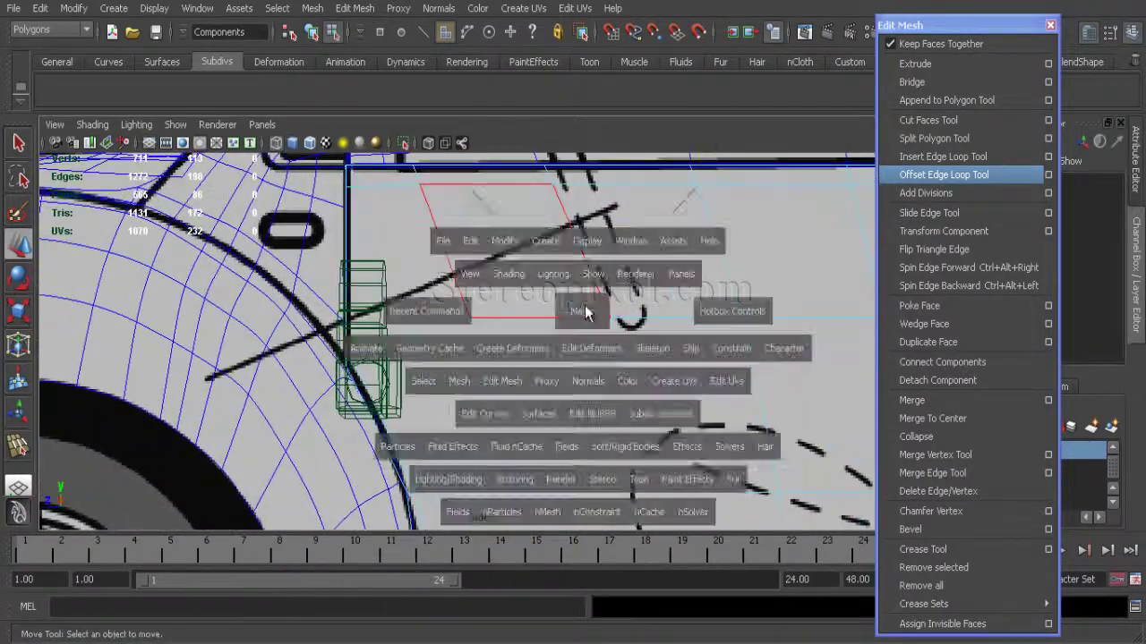
pyautogui.press('space')
pyautogui.keyDown('alt'); pyautogui.moveTo(543, 414); pyautogui.dragTo(463, 447); pyautogui.keyUp('alt')
pyautogui.click(322, 320)
pyautogui.press('Delete')
# Step: Split the door's polygons from the sill to the lower front corner to add a supporting edge close to the front border
pyautogui.keyDown('alt'); pyautogui.moveTo(464, 451); pyautogui.dragTo(547, 407, button='right'); pyautogui.keyUp('alt')
pyautogui.keyDown('alt'); pyautogui.moveTo(546, 407); pyautogui.dragTo(496, 351); pyautogui.keyUp('alt')
pyautogui.click(942, 157)
pyautogui.keyDown('alt'); pyautogui.moveTo(422, 439); pyautogui.dragTo(421, 293); pyautogui.keyUp('alt')
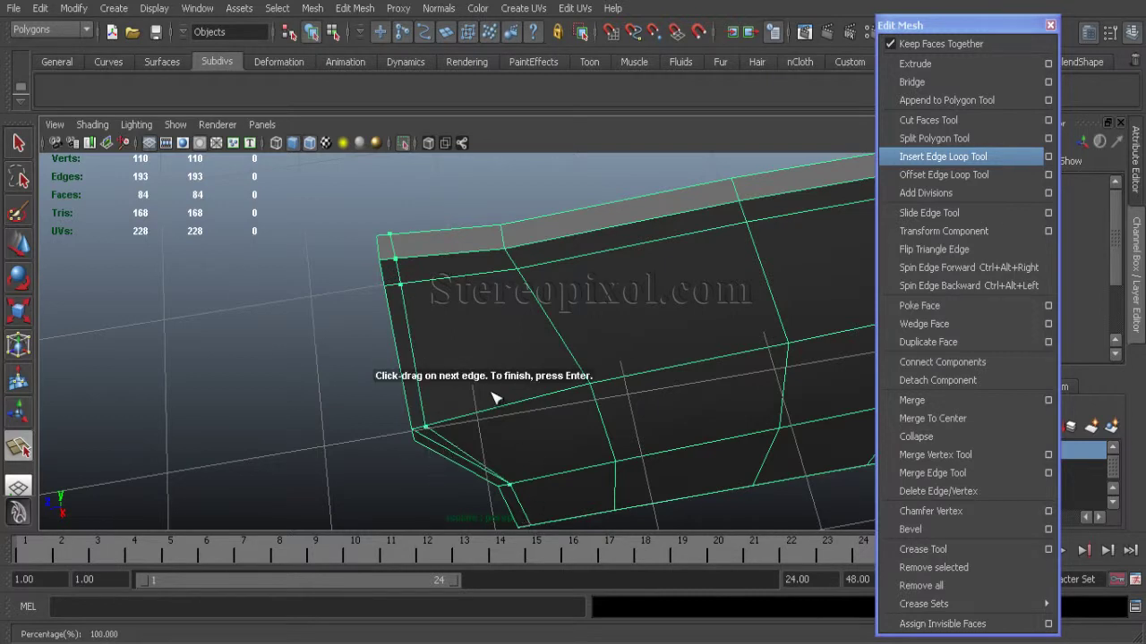
pyautogui.keyDown('alt'); pyautogui.moveTo(439, 390); pyautogui.dragTo(456, 395, button='right'); pyautogui.keyUp('alt')
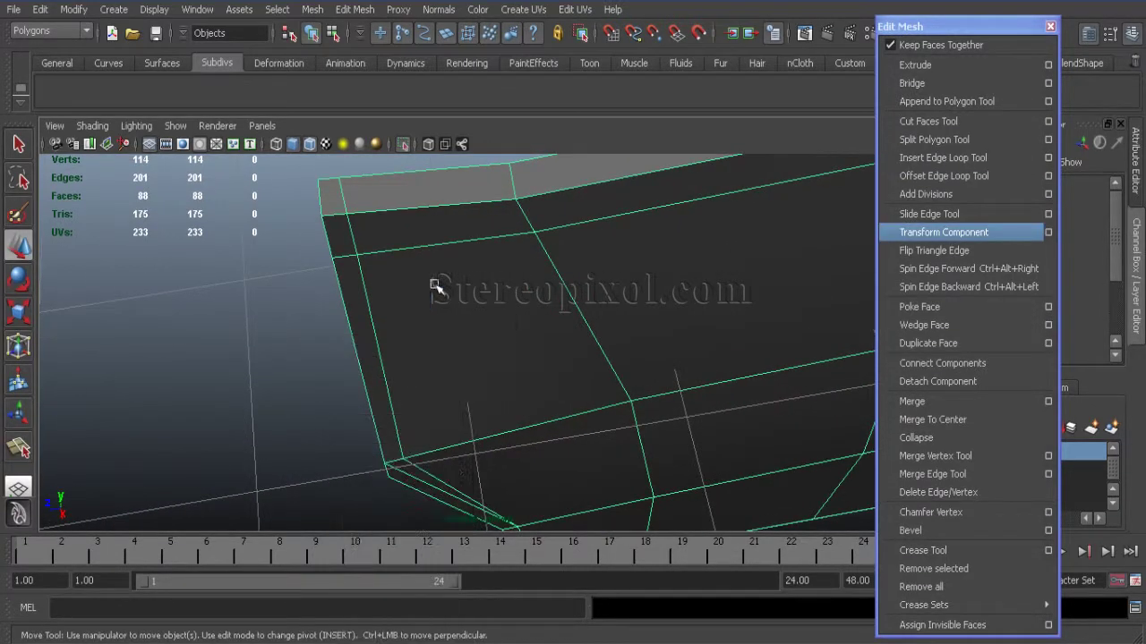
# Step: Delete the stray edge at the door's lower front corner and cut a replacement edge with the Split Polygon Tool
pyautogui.keyDown('alt'); pyautogui.moveTo(404, 472); pyautogui.dragTo(454, 296); pyautogui.keyUp('alt')
pyautogui.press('Delete')
pyautogui.click(916, 139)
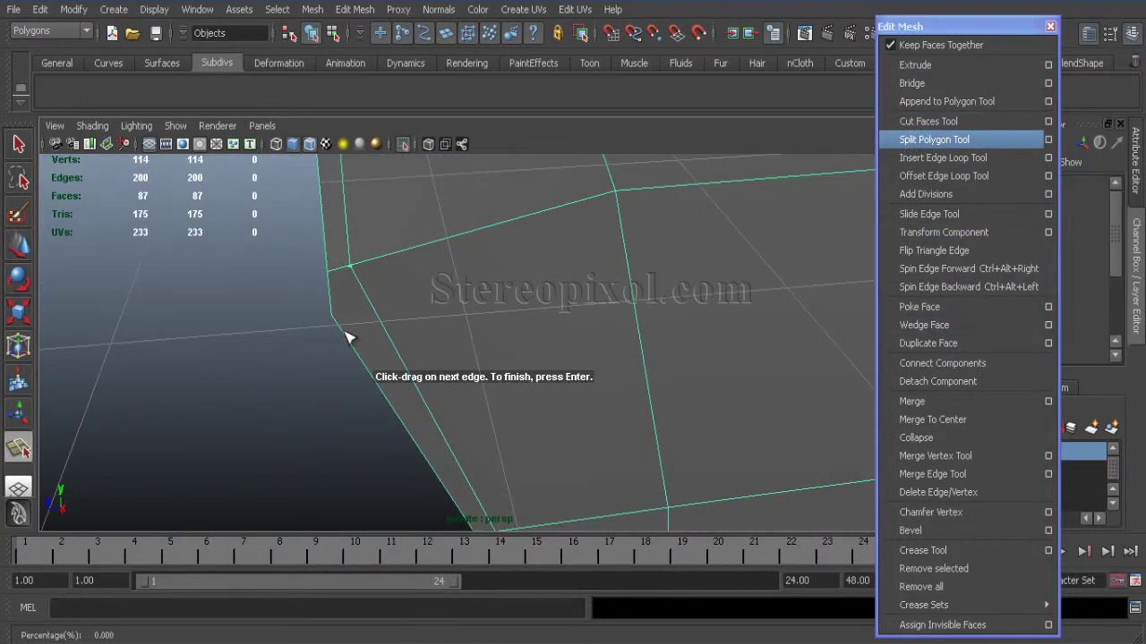
pyautogui.keyDown('alt'); pyautogui.moveTo(490, 367); pyautogui.dragTo(511, 382); pyautogui.keyUp('alt')
# Step: Select the open border edges along the door's front side and extrude them inward to rebuild the thickness
pyautogui.moveTo(440, 206); pyautogui.dragTo(438, 191, button='right')
pyautogui.click(445, 250)
pyautogui.keyDown('alt'); pyautogui.moveTo(451, 428); pyautogui.dragTo(428, 427); pyautogui.keyUp('alt')
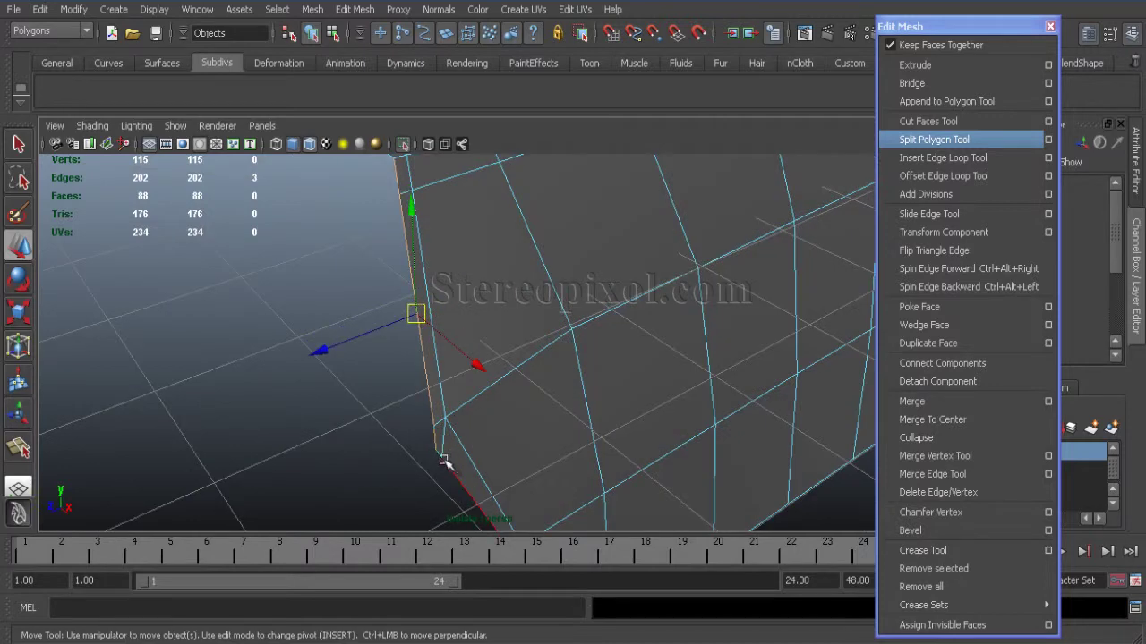
pyautogui.keyDown('alt'); pyautogui.moveTo(455, 475); pyautogui.dragTo(644, 438); pyautogui.keyUp('alt')
pyautogui.click(926, 68)
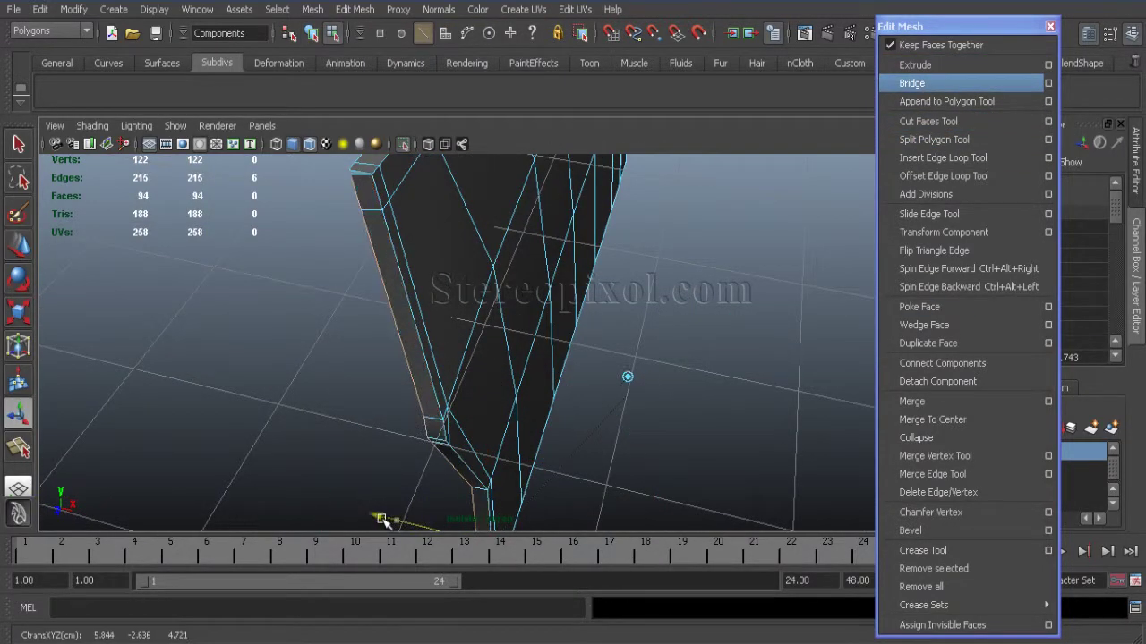
pyautogui.click(336, 407)
# Step: Merge the overlapping vertex pairs at both ends of the extruded front strip
pyautogui.keyDown('alt'); pyautogui.moveTo(344, 412); pyautogui.dragTo(394, 327); pyautogui.keyUp('alt')
pyautogui.moveTo(365, 314); pyautogui.dragTo(302, 316, button='right')
pyautogui.moveTo(301, 254); pyautogui.dragTo(349, 279)
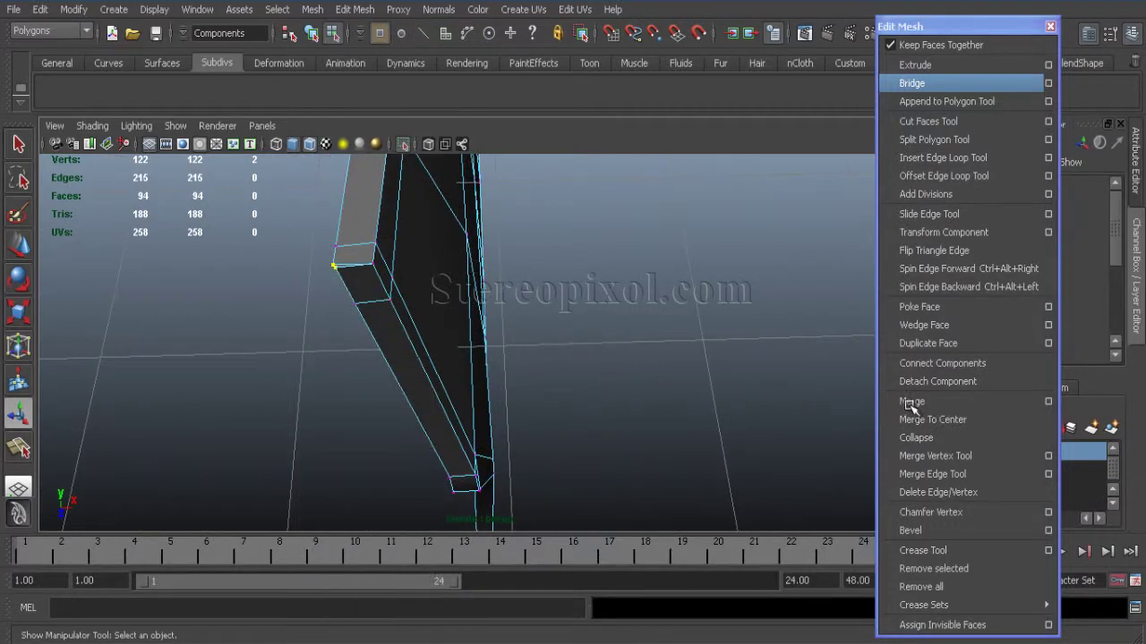
pyautogui.click(911, 405)
pyautogui.keyDown('alt'); pyautogui.moveTo(626, 358); pyautogui.dragTo(487, 307); pyautogui.keyUp('alt')
pyautogui.keyDown('alt'); pyautogui.moveTo(499, 463); pyautogui.dragTo(508, 299); pyautogui.keyUp('alt')
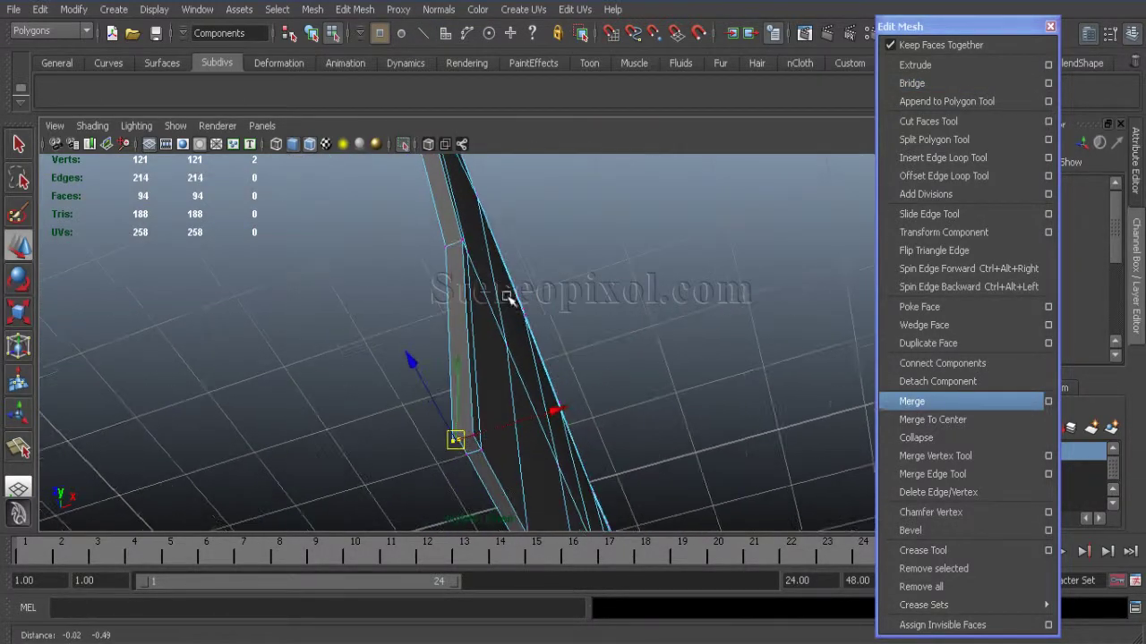
pyautogui.click(931, 403)
pyautogui.keyDown('alt'); pyautogui.moveTo(680, 448); pyautogui.dragTo(706, 438); pyautogui.keyUp('alt')
# Step: Extrude the open edge at the window frame's cut end and merge its new corner onto the neighbouring vertex
pyautogui.click(540, 474)
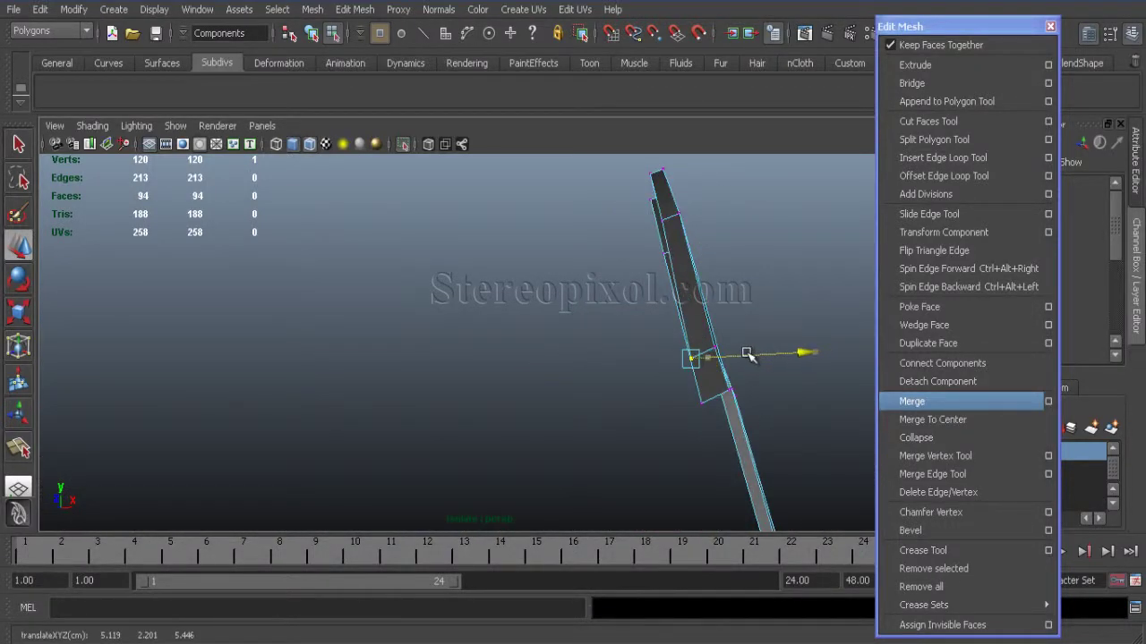
pyautogui.keyDown('alt'); pyautogui.moveTo(748, 355); pyautogui.dragTo(667, 283); pyautogui.keyUp('alt')
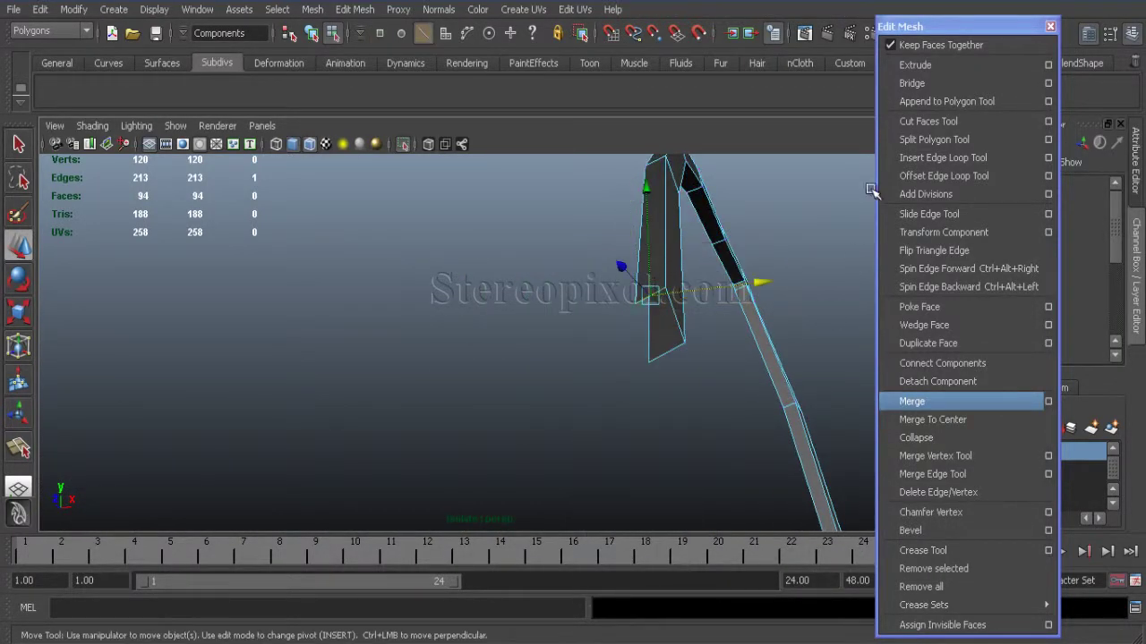
pyautogui.click(915, 65)
pyautogui.click(930, 456)
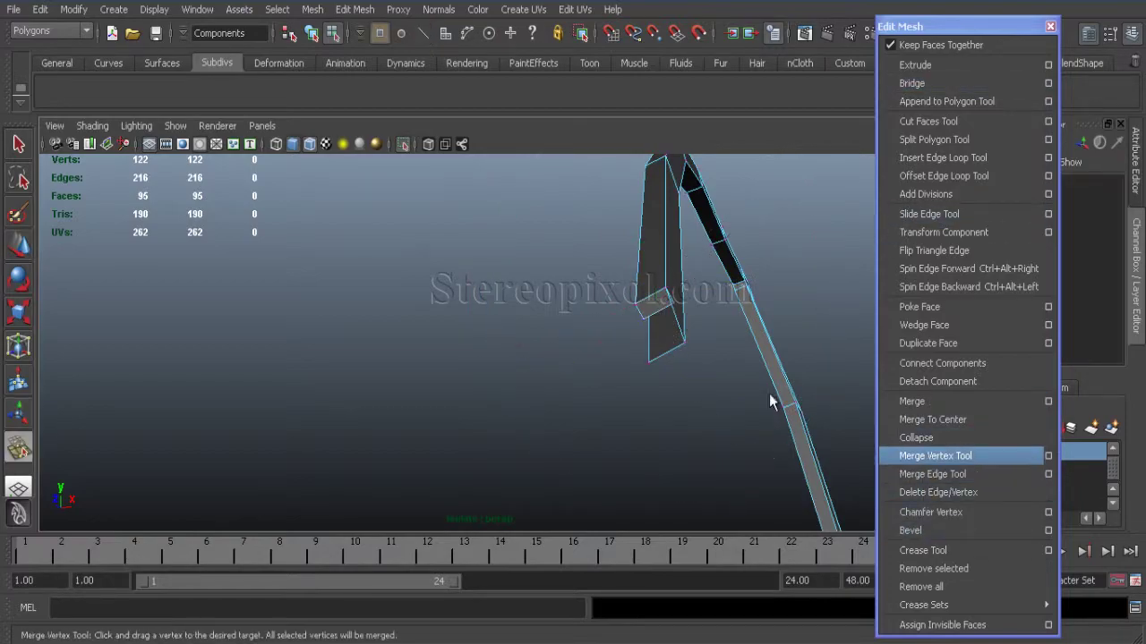
pyautogui.moveTo(642, 319); pyautogui.dragTo(649, 361)
# Step: In the side view, move the three sill vertices nearest the front corner slightly toward the door's front
pyautogui.scroll(-5, 573, 367)
pyautogui.keyDown('alt'); pyautogui.moveTo(501, 375); pyautogui.dragTo(393, 341); pyautogui.keyUp('alt')
pyautogui.press('space')
pyautogui.press('space')
pyautogui.scroll(-3, 596, 436)
pyautogui.keyDown('alt'); pyautogui.moveTo(596, 436); pyautogui.dragTo(568, 582, button='middle'); pyautogui.keyUp('alt')
pyautogui.keyDown('alt'); pyautogui.moveTo(399, 441); pyautogui.dragTo(414, 474, button='middle'); pyautogui.keyUp('alt')
pyautogui.scroll(3, 414, 474)
pyautogui.keyDown('alt'); pyautogui.moveTo(445, 391); pyautogui.dragTo(487, 327, button='middle'); pyautogui.keyUp('alt')
pyautogui.press('w')
pyautogui.moveTo(428, 245); pyautogui.dragTo(454, 316)
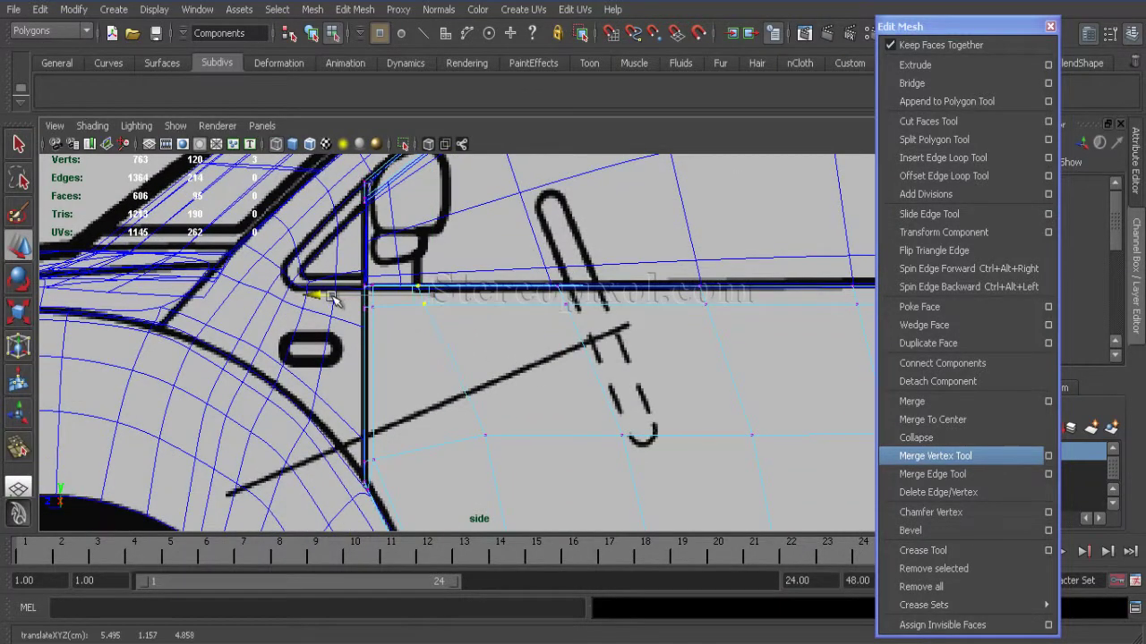
pyautogui.keyDown('alt'); pyautogui.moveTo(453, 331); pyautogui.dragTo(470, 435, button='middle'); pyautogui.keyUp('alt')
# Step: Insert an edge loop across the sloping window frame above the side mirror
pyautogui.scroll(2, 459, 436)
pyautogui.press('space')
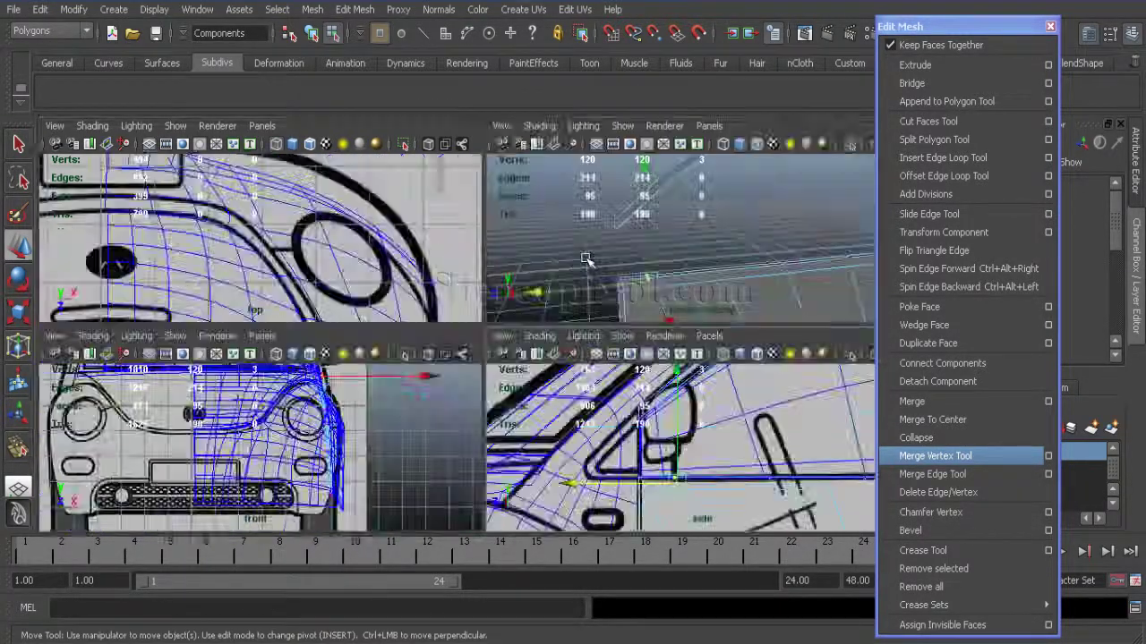
pyautogui.press('space')
pyautogui.press('space')
pyautogui.press('space')
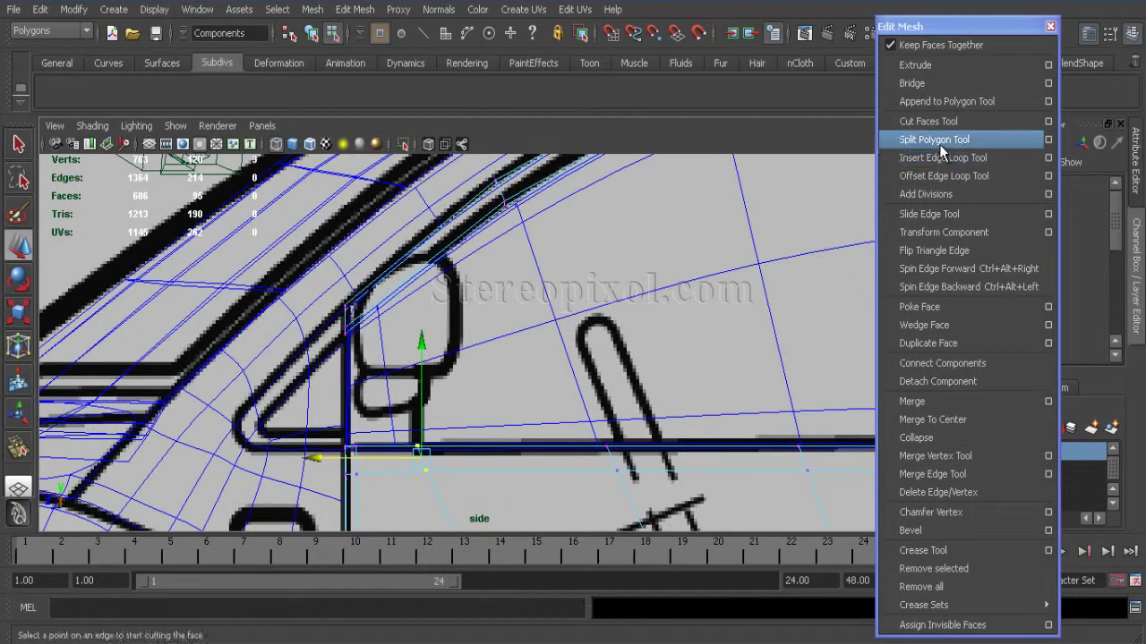
pyautogui.click(942, 158)
pyautogui.click(420, 277)
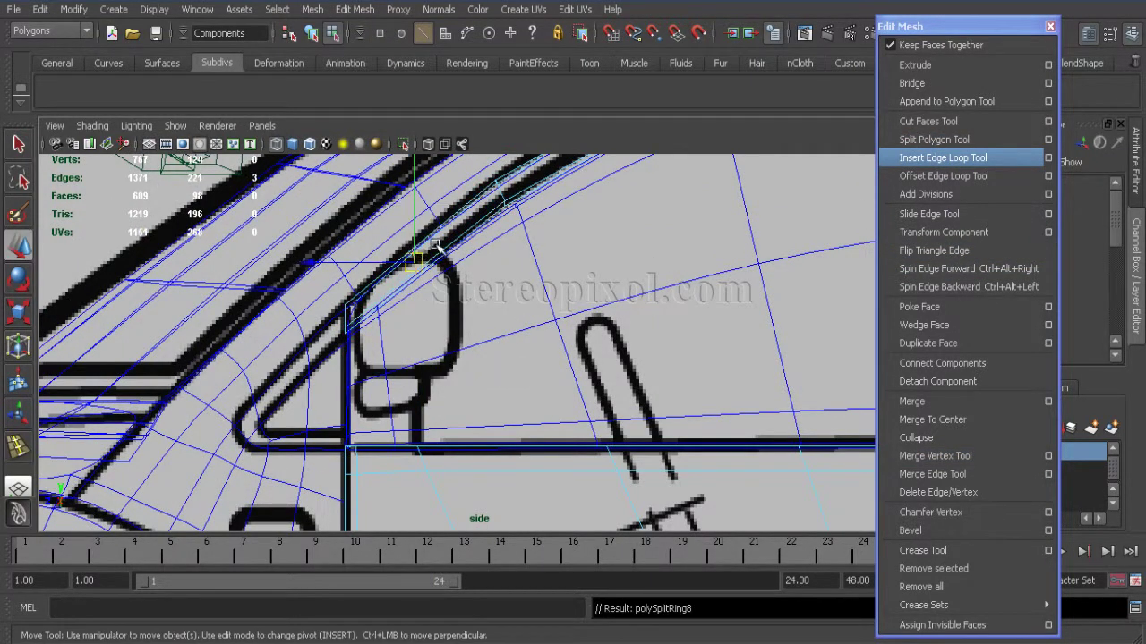
# Step: Move the new loop's vertices so the sloping window frame follows the blueprint outline
pyautogui.moveTo(445, 247); pyautogui.dragTo(384, 239, button='right')
pyautogui.moveTo(384, 239); pyautogui.dragTo(424, 265)
pyautogui.keyDown('alt'); pyautogui.moveTo(424, 268); pyautogui.dragTo(595, 430, button='right'); pyautogui.keyUp('alt')
pyautogui.keyDown('alt'); pyautogui.moveTo(362, 196); pyautogui.dragTo(403, 295, button='middle'); pyautogui.keyUp('alt')
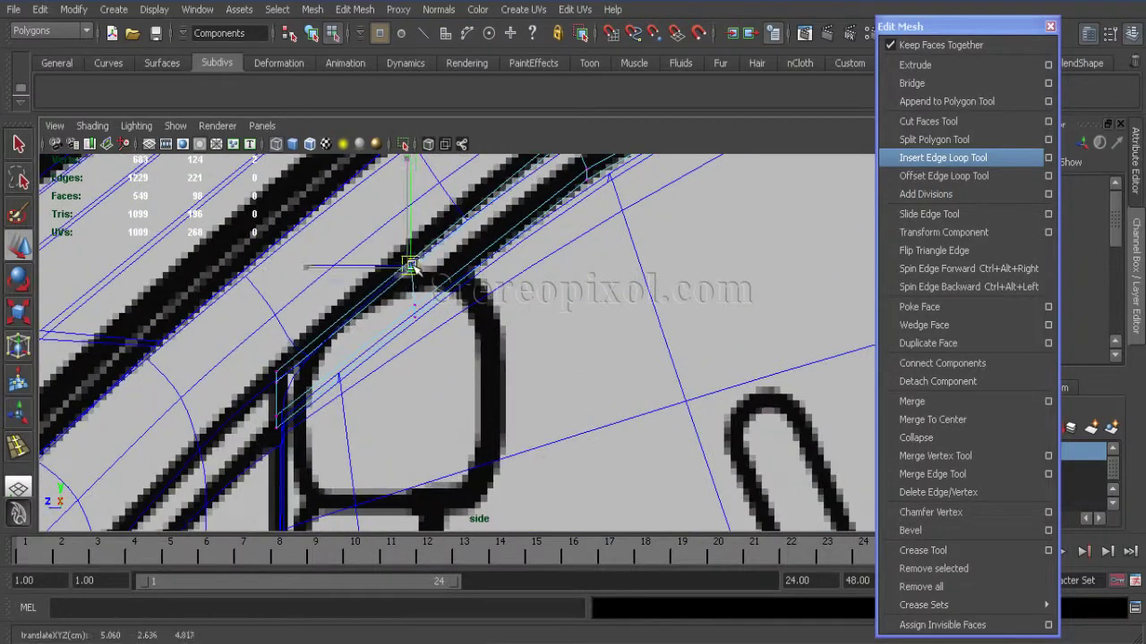
pyautogui.keyDown('alt'); pyautogui.moveTo(436, 321); pyautogui.dragTo(375, 286, button='right'); pyautogui.keyUp('alt')
pyautogui.press('space')
pyautogui.press('space')
pyautogui.keyDown('alt'); pyautogui.moveTo(471, 327); pyautogui.dragTo(358, 309); pyautogui.keyUp('alt')
pyautogui.moveTo(369, 304); pyautogui.dragTo(415, 347)
# Step: Insert a supporting edge loop close to the front end of the sloping window frame
pyautogui.keyDown('alt'); pyautogui.moveTo(385, 384); pyautogui.dragTo(358, 286); pyautogui.keyUp('alt')
pyautogui.moveTo(398, 433); pyautogui.dragTo(407, 443)
pyautogui.moveTo(457, 445); pyautogui.dragTo(460, 393, button='right')
pyautogui.keyDown('alt'); pyautogui.moveTo(460, 394); pyautogui.dragTo(407, 399); pyautogui.keyUp('alt')
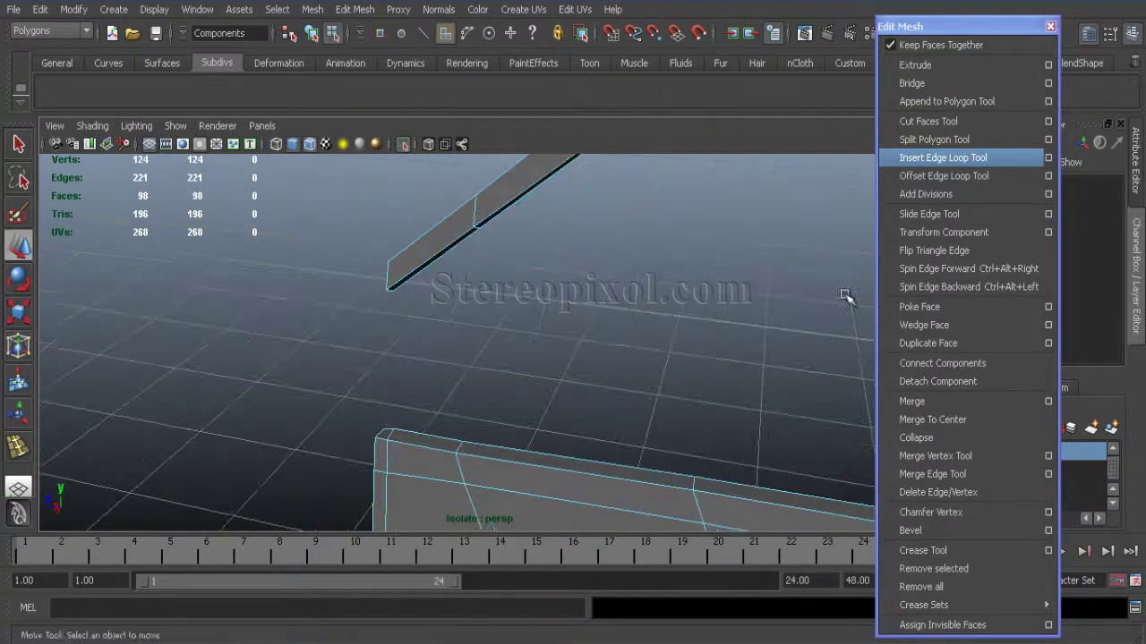
pyautogui.moveTo(396, 288); pyautogui.dragTo(426, 293)
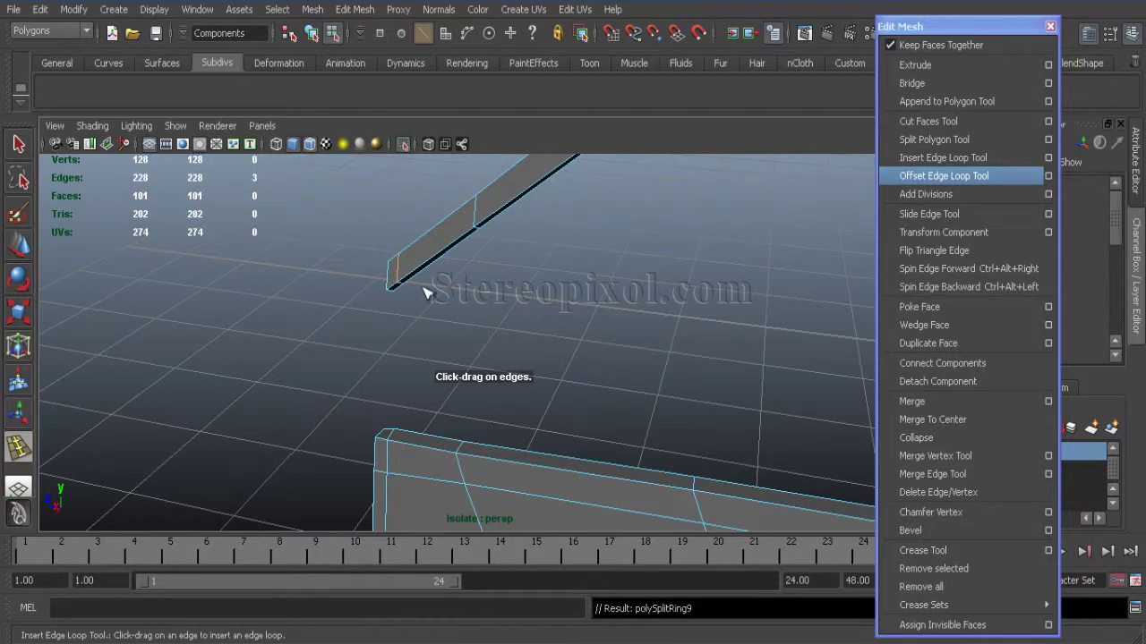
# Step: Extrude the two top faces at the sill's front corner upward to form the lower part of the front window pillar
pyautogui.moveTo(411, 445); pyautogui.dragTo(400, 383, button='right')
pyautogui.click(386, 435)
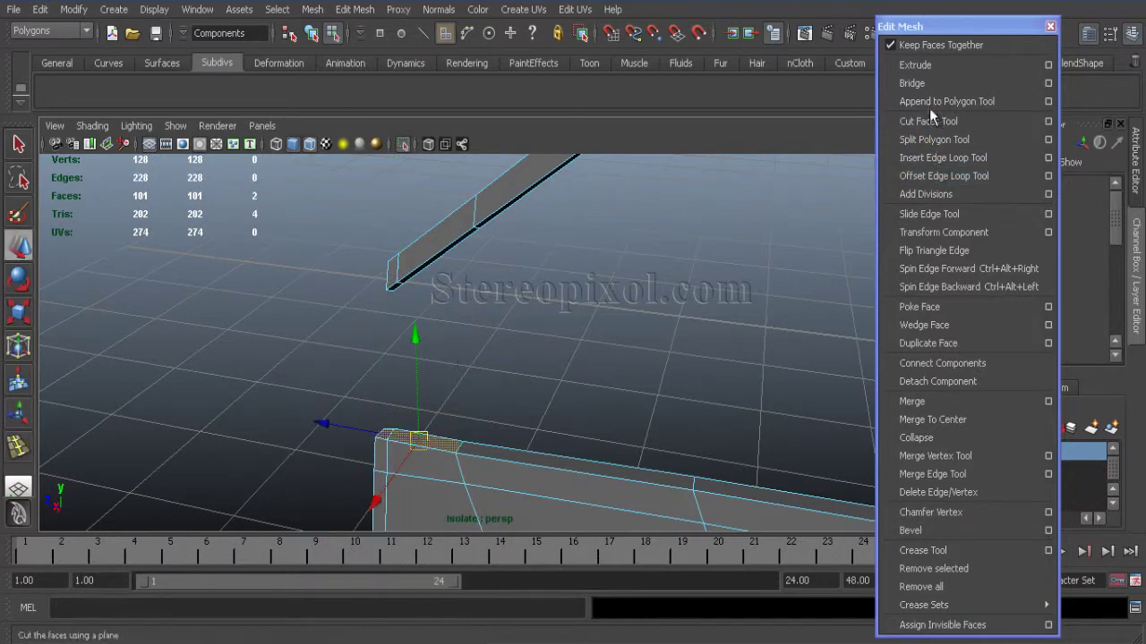
pyautogui.click(915, 64)
pyautogui.keyDown('alt'); pyautogui.moveTo(430, 262); pyautogui.dragTo(315, 394); pyautogui.keyUp('alt')
# Step: Delete the cap faces on the new pillar's open top and the facing end of the sloping window frame
pyautogui.press('Delete')
pyautogui.keyDown('alt'); pyautogui.moveTo(385, 398); pyautogui.dragTo(273, 368); pyautogui.keyUp('alt')
pyautogui.click(475, 324)
pyautogui.press('Delete')
pyautogui.keyDown('alt'); pyautogui.moveTo(546, 382); pyautogui.dragTo(682, 332); pyautogui.keyUp('alt')
pyautogui.click(390, 267)
pyautogui.keyDown('shift'); pyautogui.click(434, 249); pyautogui.keyUp('shift')
pyautogui.press('Delete')
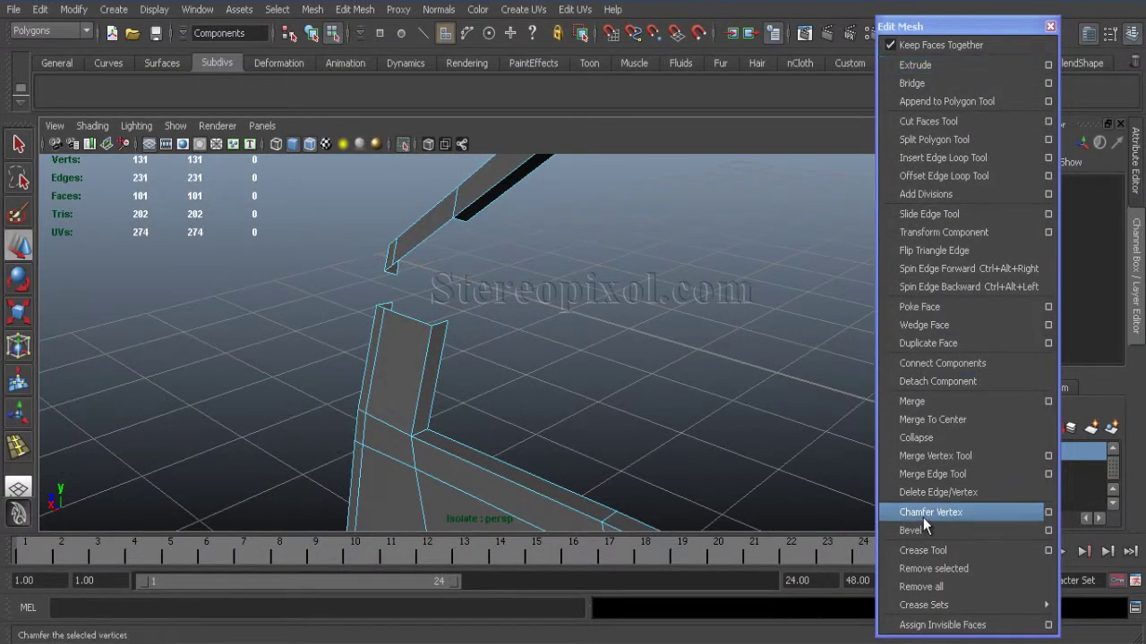
# Step: Merge the sloping window frame's end vertices with the matching vertices on top of the front pillar
pyautogui.click(915, 459)
pyautogui.keyDown('alt'); pyautogui.moveTo(475, 344); pyautogui.dragTo(658, 291); pyautogui.keyUp('alt')
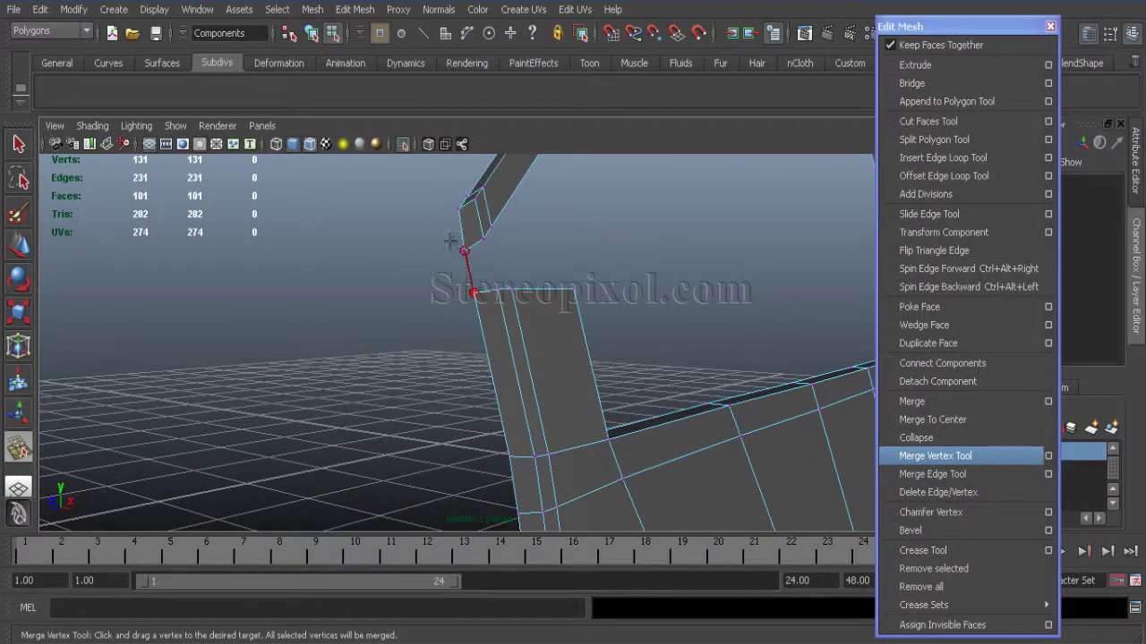
pyautogui.moveTo(454, 237); pyautogui.dragTo(485, 239)
pyautogui.keyDown('alt'); pyautogui.moveTo(554, 179); pyautogui.dragTo(435, 199); pyautogui.keyUp('alt')
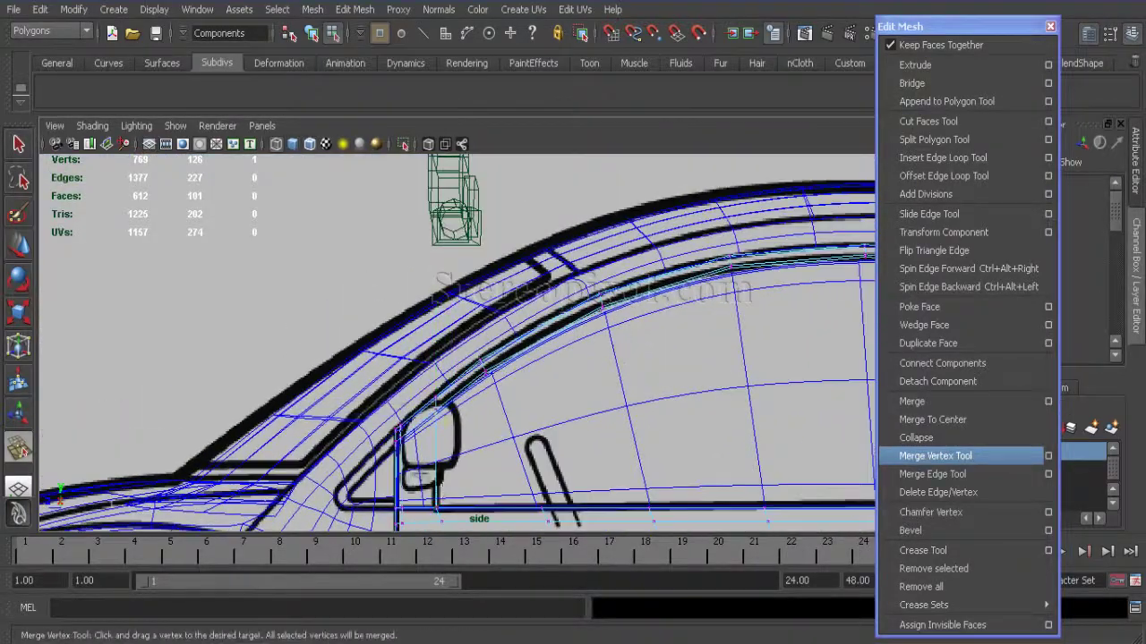
# Step: Move the inner vertices of the pillar joint to follow the side-view blueprint and check the door with smoothing
pyautogui.press('w')
pyautogui.scroll(5, 388, 455)
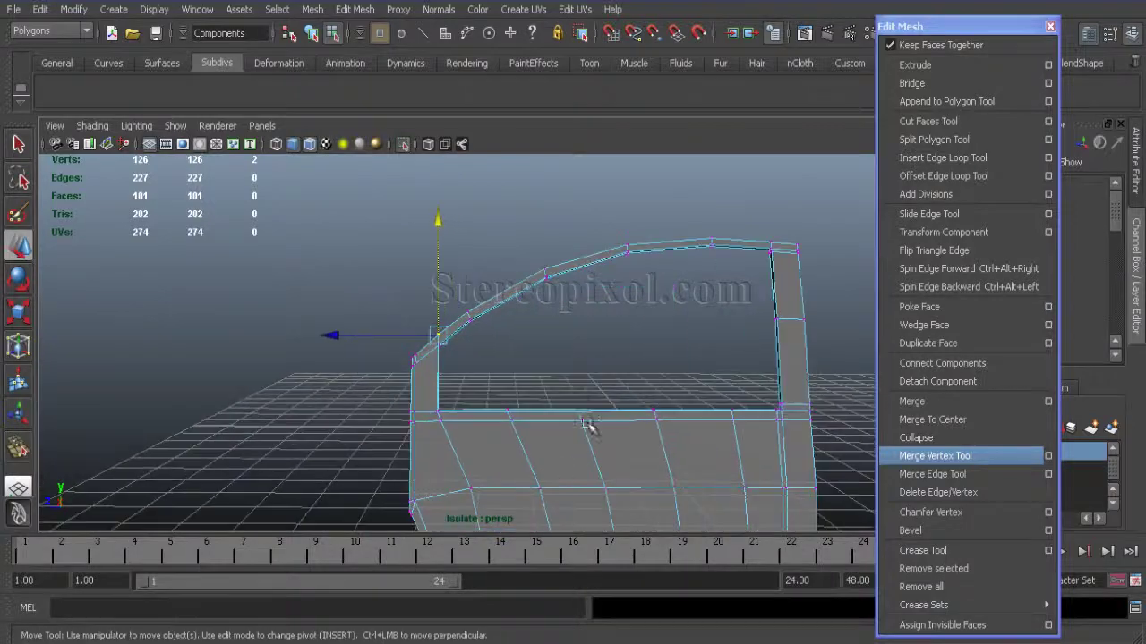
pyautogui.press('1')
pyautogui.keyDown('alt'); pyautogui.moveTo(627, 376); pyautogui.dragTo(716, 349); pyautogui.keyUp('alt')
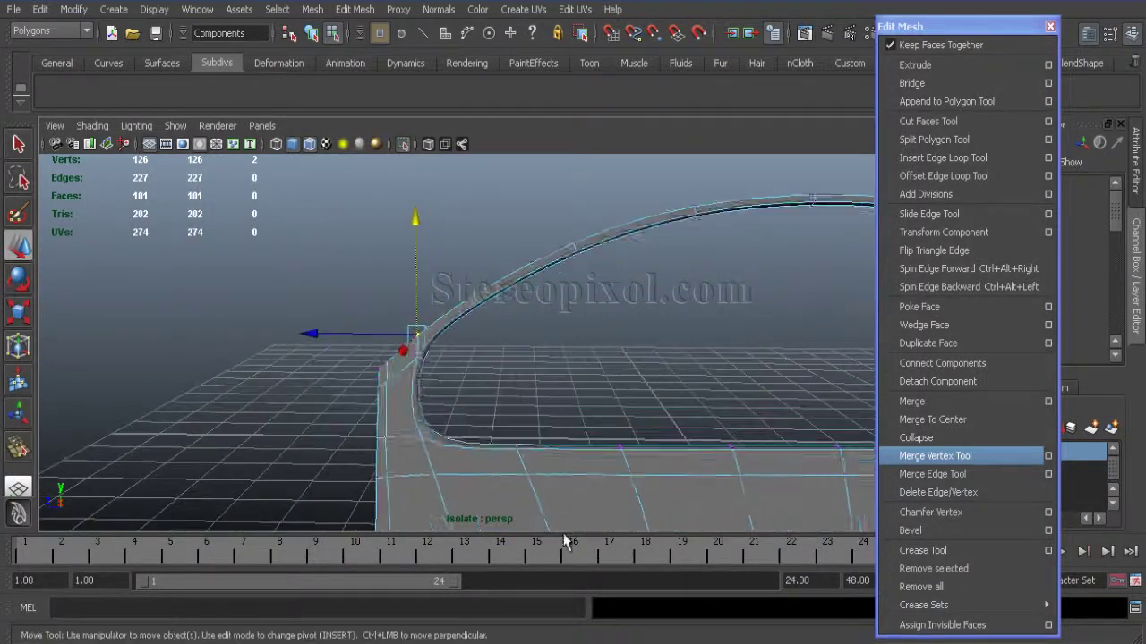
pyautogui.keyDown('alt'); pyautogui.moveTo(716, 349); pyautogui.dragTo(784, 318, button='right'); pyautogui.keyUp('alt')
# Step: Insert supporting edges across the front pillar just above and just below the window sill line
pyautogui.click(942, 158)
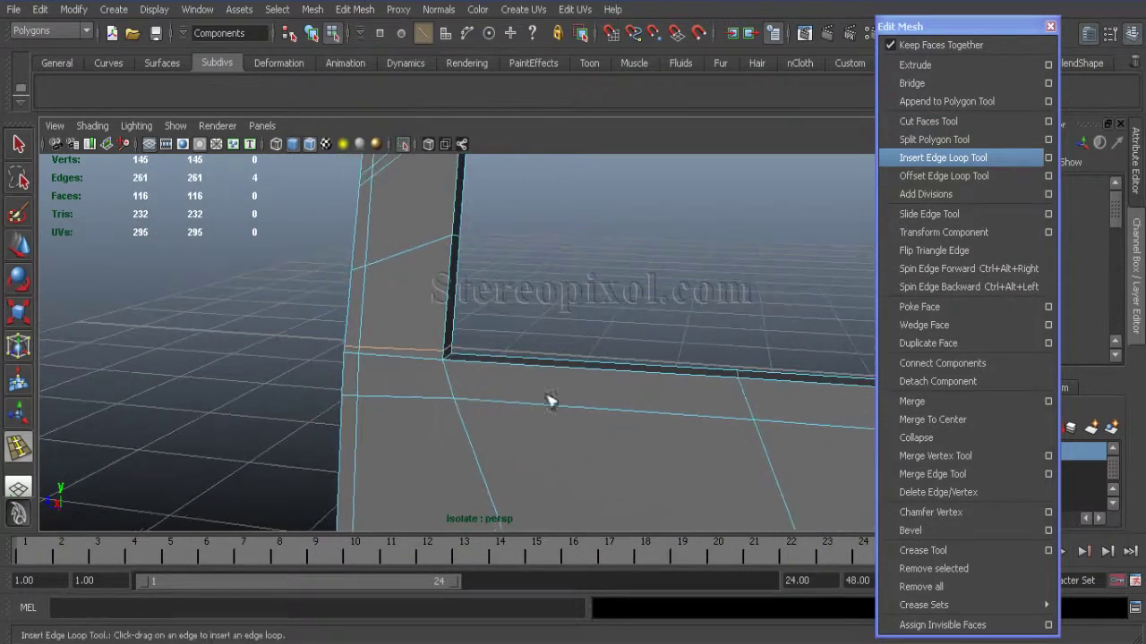
pyautogui.keyDown('alt'); pyautogui.moveTo(551, 402); pyautogui.dragTo(522, 340); pyautogui.keyUp('alt')
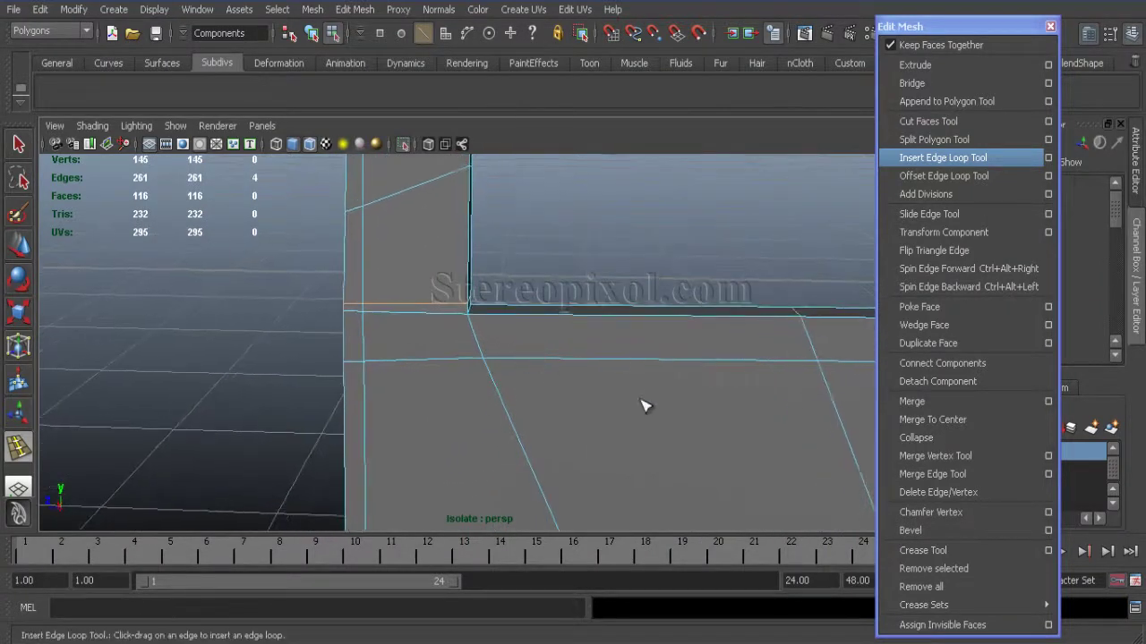
pyautogui.keyDown('alt'); pyautogui.moveTo(644, 403); pyautogui.dragTo(402, 392, button='right'); pyautogui.keyUp('alt')
pyautogui.keyDown('alt'); pyautogui.moveTo(403, 392); pyautogui.dragTo(411, 294, button='middle'); pyautogui.keyUp('alt')
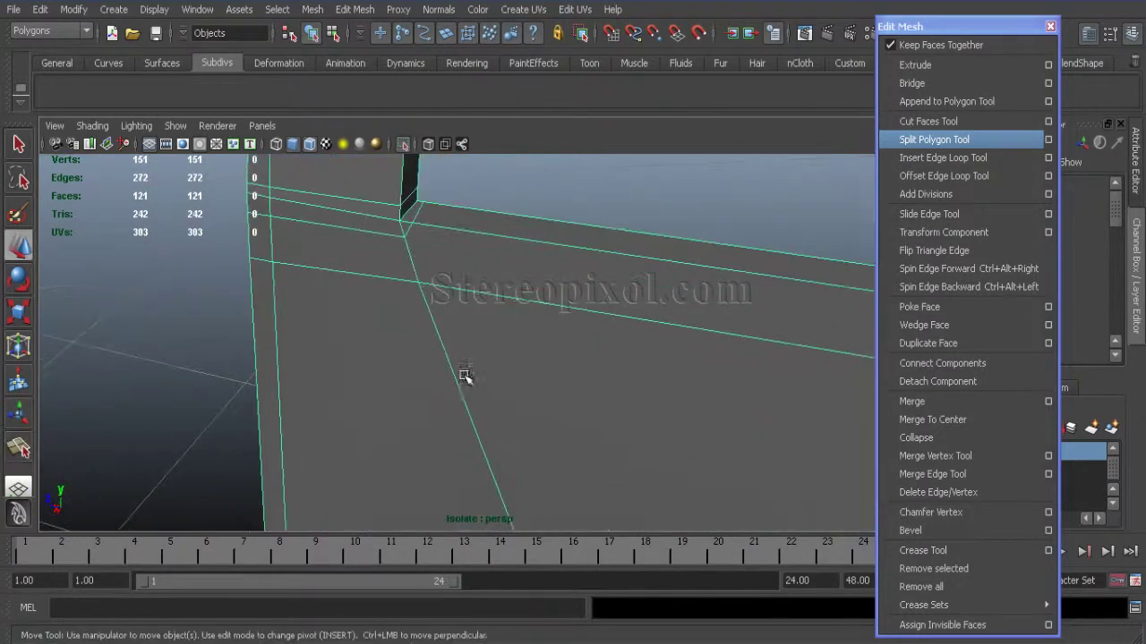
# Step: Merge the extra vertex below the sill into the window opening's lower front corner and preview the corner smoothed
pyautogui.rightClick(408, 239)
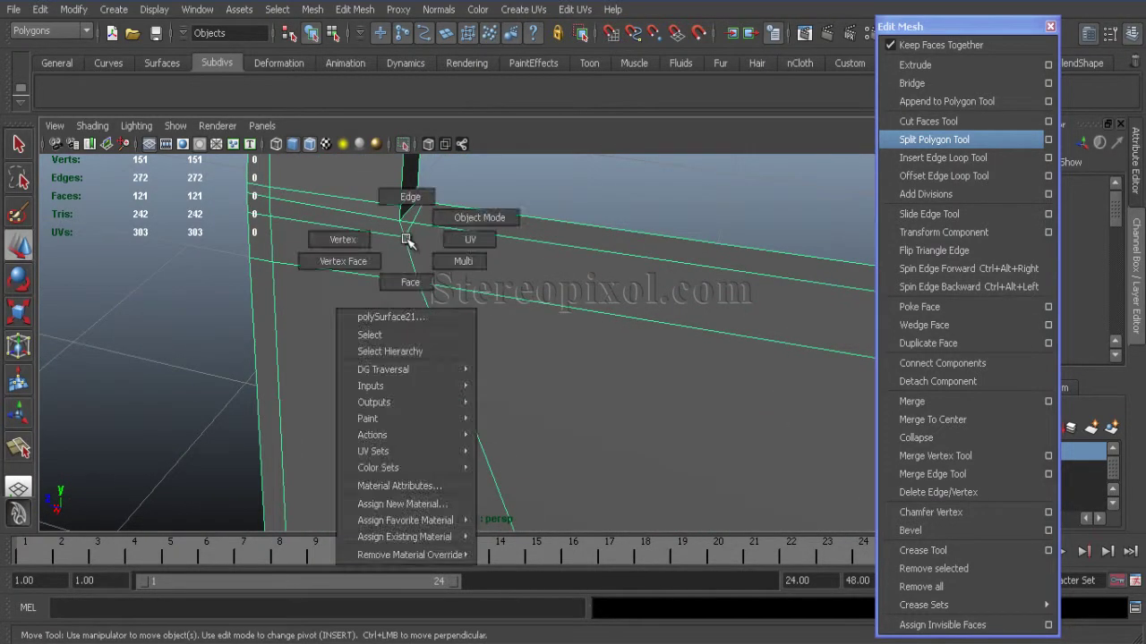
pyautogui.click(337, 240)
pyautogui.click(405, 237)
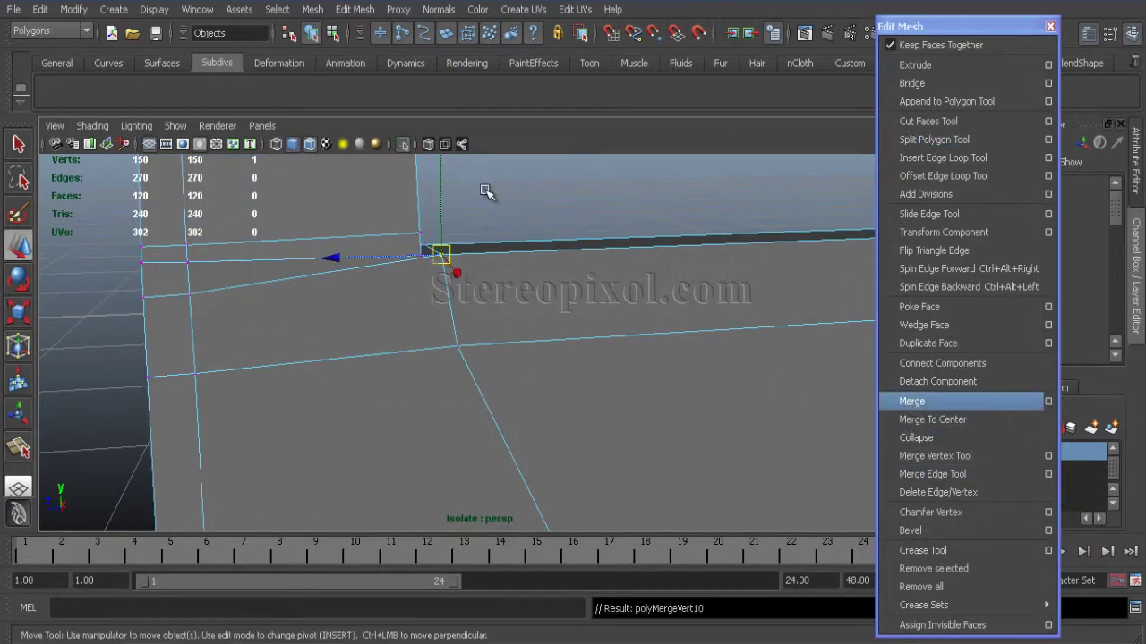
pyautogui.click(485, 190)
pyautogui.click(421, 256)
pyautogui.press('3')
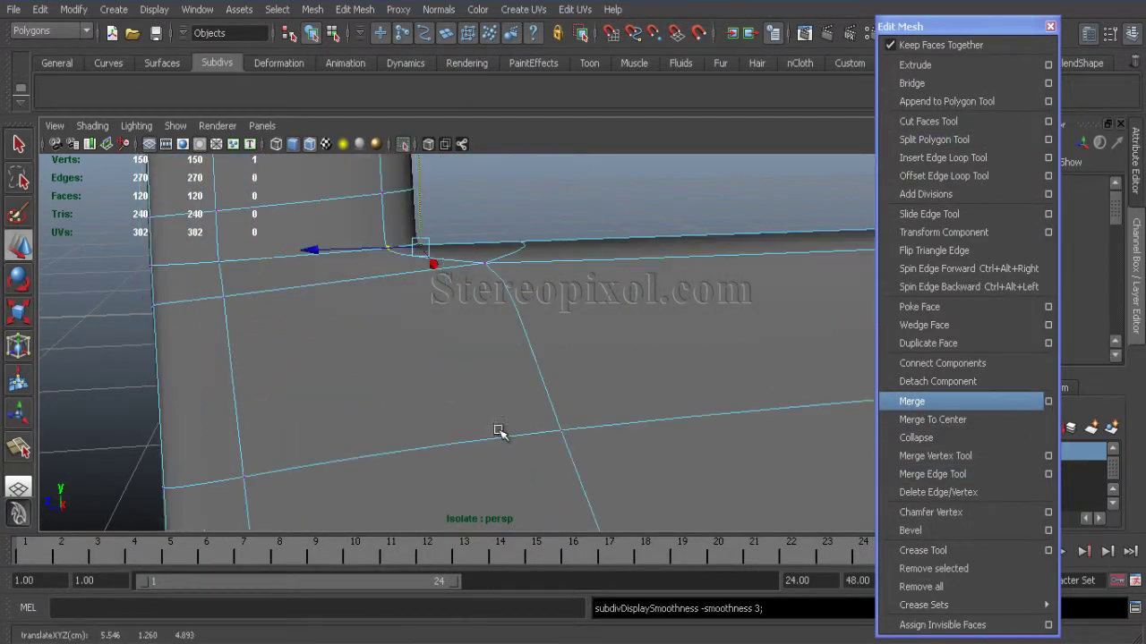
# Step: Scale the bottom row of door vertices vertically to level the door's lower edge
pyautogui.keyDown('alt'); pyautogui.moveTo(519, 432); pyautogui.dragTo(320, 265, button='right'); pyautogui.keyUp('alt')
pyautogui.click(319, 266)
pyautogui.keyDown('alt'); pyautogui.moveTo(430, 406); pyautogui.dragTo(667, 273); pyautogui.keyUp('alt')
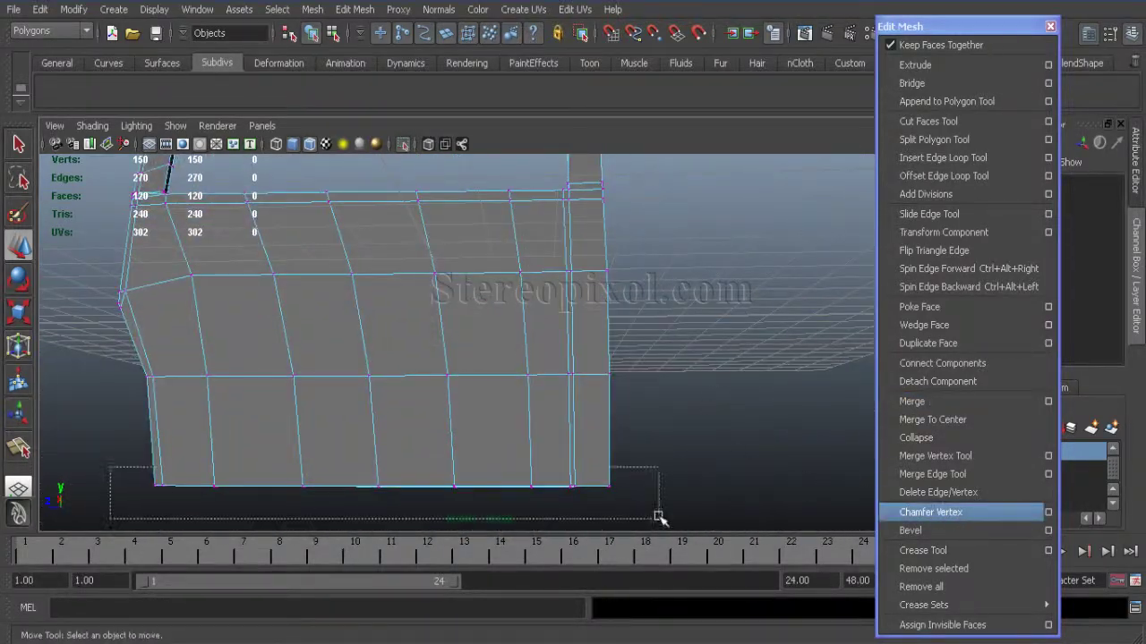
pyautogui.moveTo(662, 516); pyautogui.dragTo(663, 516)
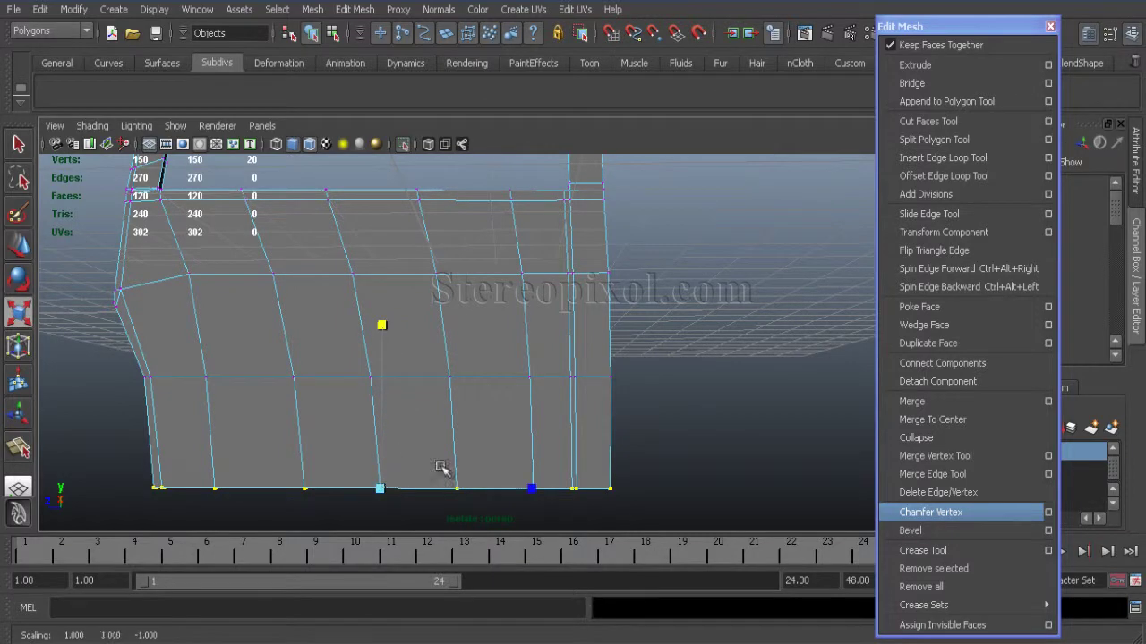
# Step: Insert supporting edge loops close to the door's rear edge and along its bottom edge
pyautogui.click(938, 158)
pyautogui.moveTo(594, 276); pyautogui.dragTo(598, 290)
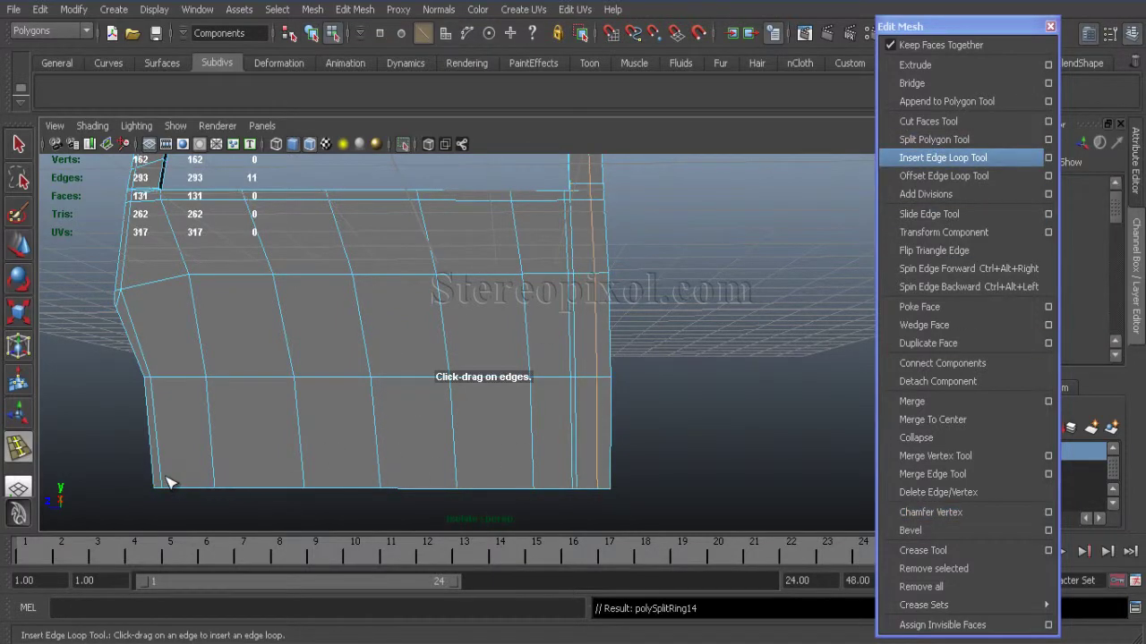
pyautogui.keyDown('alt'); pyautogui.moveTo(259, 329); pyautogui.dragTo(228, 381); pyautogui.keyUp('alt')
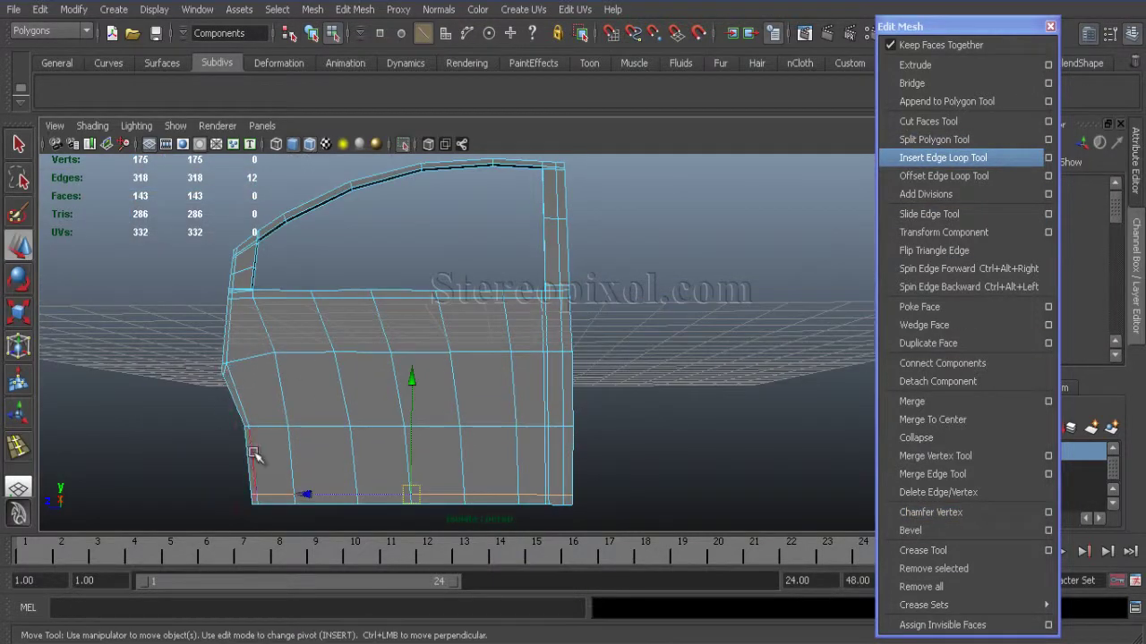
# Step: Compare the door's lower edge with the blueprint in the side view
pyautogui.click(582, 404)
pyautogui.press('space')
pyautogui.press('space')
pyautogui.keyDown('alt'); pyautogui.moveTo(524, 378); pyautogui.dragTo(478, 408, button='right'); pyautogui.keyUp('alt')
pyautogui.keyDown('alt'); pyautogui.moveTo(479, 407); pyautogui.dragTo(483, 515, button='middle'); pyautogui.keyUp('alt')
pyautogui.press('space')
pyautogui.press('space')
pyautogui.keyDown('alt'); pyautogui.moveTo(713, 352); pyautogui.dragTo(653, 376); pyautogui.keyUp('alt')
# Step: Return the door to object mode and turn off isolation to show the rest of the car
pyautogui.moveTo(474, 366); pyautogui.dragTo(528, 315, button='right')
pyautogui.click(552, 388)
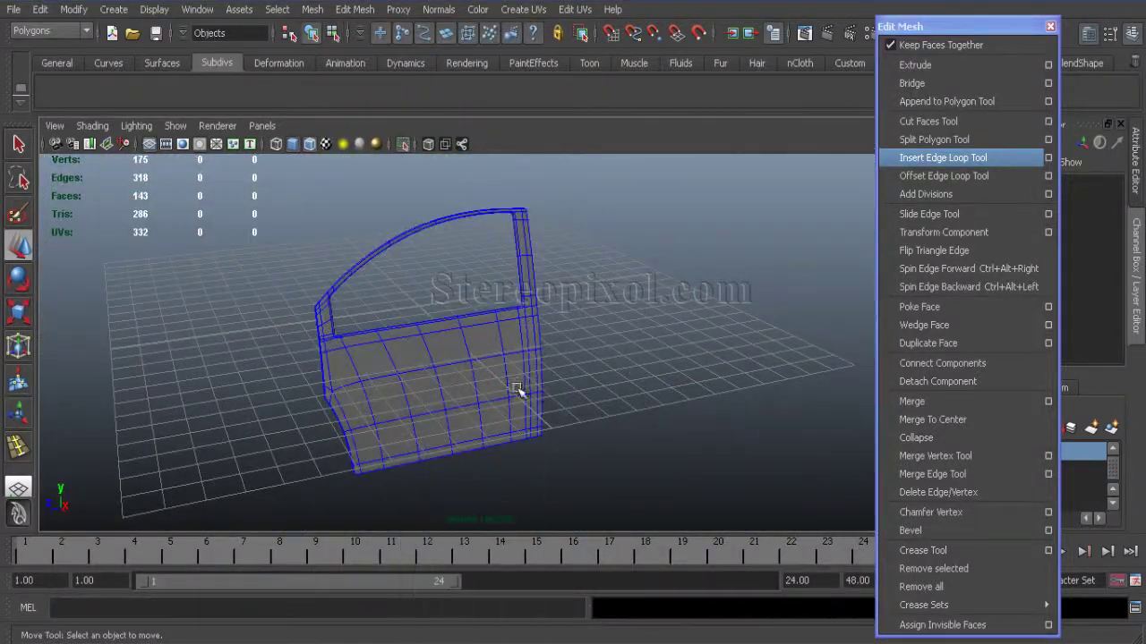
pyautogui.click(174, 126)
pyautogui.click(378, 67)
pyautogui.keyDown('alt'); pyautogui.moveTo(596, 492); pyautogui.dragTo(448, 349); pyautogui.keyUp('alt')
pyautogui.keyDown('alt'); pyautogui.moveTo(467, 347); pyautogui.dragTo(573, 376, button='right'); pyautogui.keyUp('alt')
# Step: In the side view, move the front vertices of the window glass rearward to line up with the front pillar's inner edge
pyautogui.press('space')
pyautogui.press('space')
pyautogui.keyDown('alt'); pyautogui.moveTo(620, 473); pyautogui.dragTo(671, 501, button='right'); pyautogui.keyUp('alt')
pyautogui.keyDown('alt'); pyautogui.moveTo(165, 414); pyautogui.dragTo(360, 341, button='middle'); pyautogui.keyUp('alt')
pyautogui.scroll(1, 378, 291)
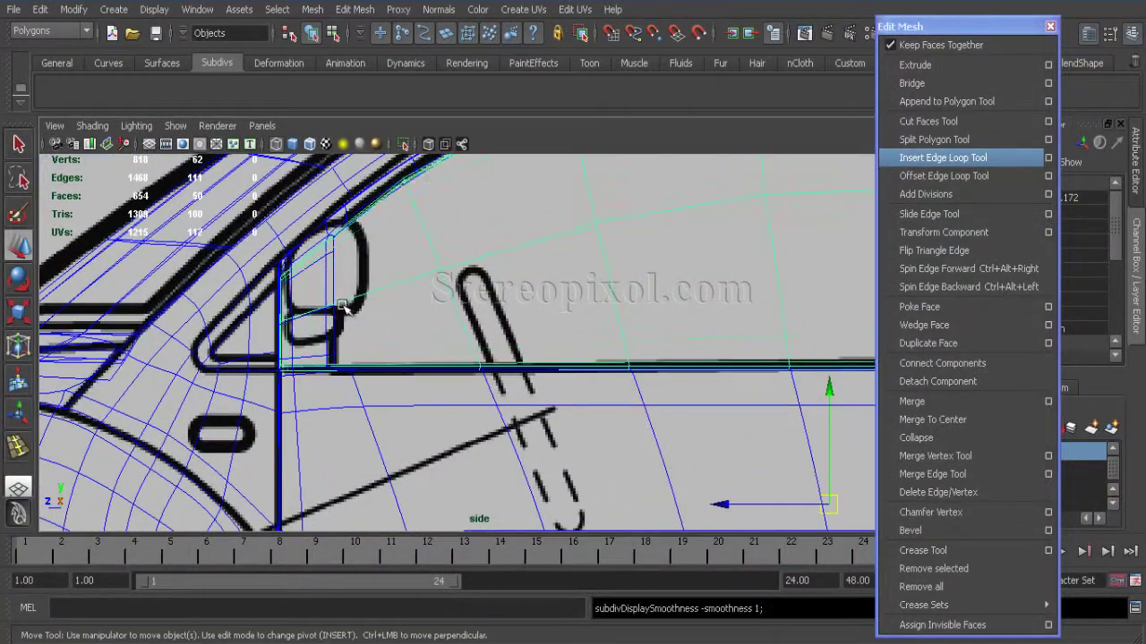
pyautogui.moveTo(391, 283); pyautogui.dragTo(331, 290, button='right')
pyautogui.moveTo(324, 417); pyautogui.dragTo(255, 248)
pyautogui.moveTo(186, 322); pyautogui.dragTo(193, 323)
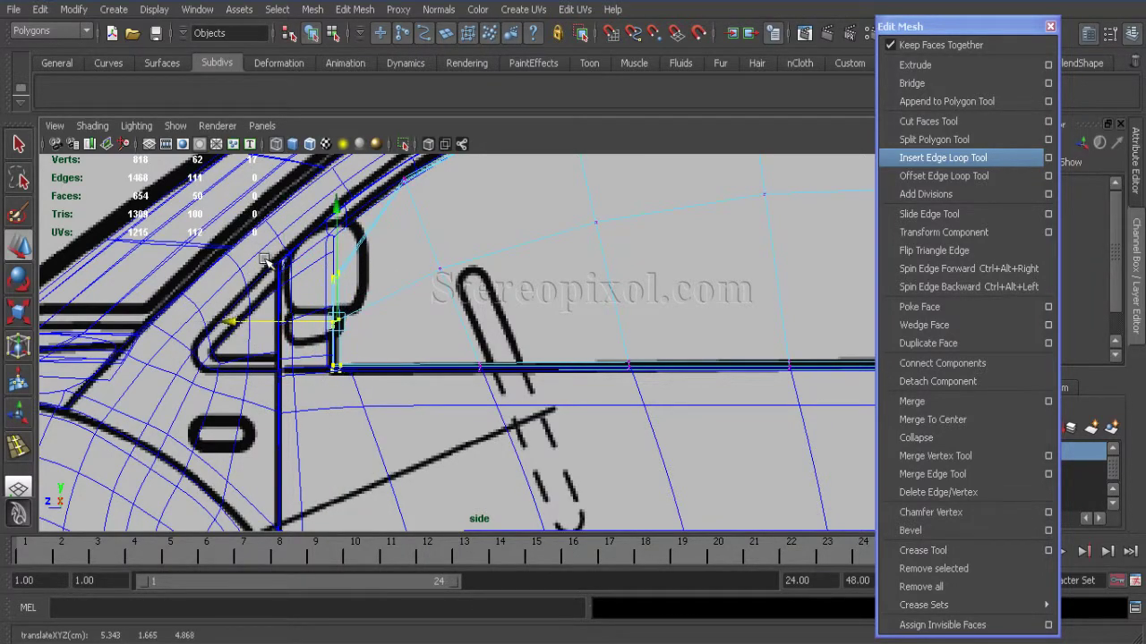
# Step: Fit the glass's upper front corner vertices to the window frame and inspect the corner in perspective
pyautogui.press('space')
pyautogui.press('space')
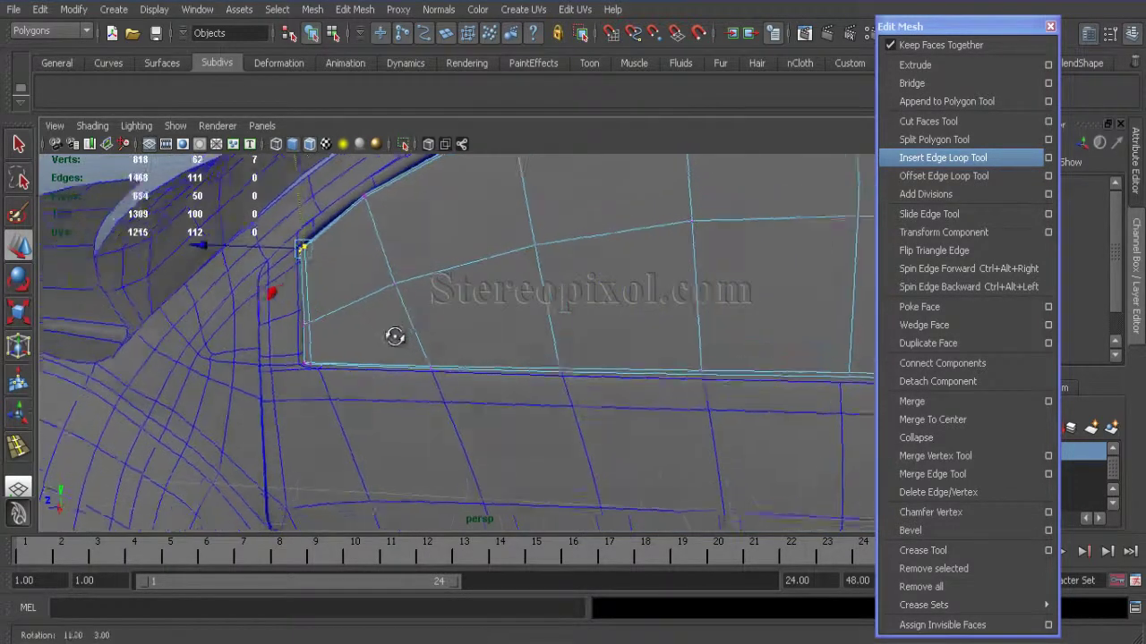
pyautogui.keyDown('alt'); pyautogui.moveTo(392, 335); pyautogui.dragTo(376, 458); pyautogui.keyUp('alt')
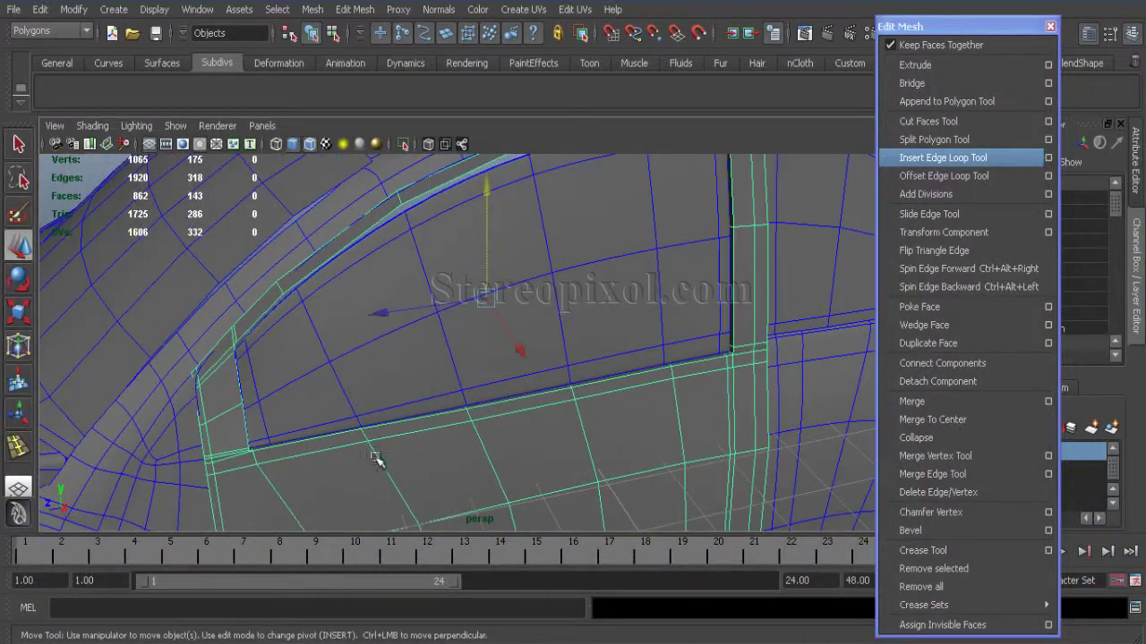
# Step: Isolate the door and insert an edge loop through the thickness around the window opening
pyautogui.click(174, 126)
pyautogui.click(379, 69)
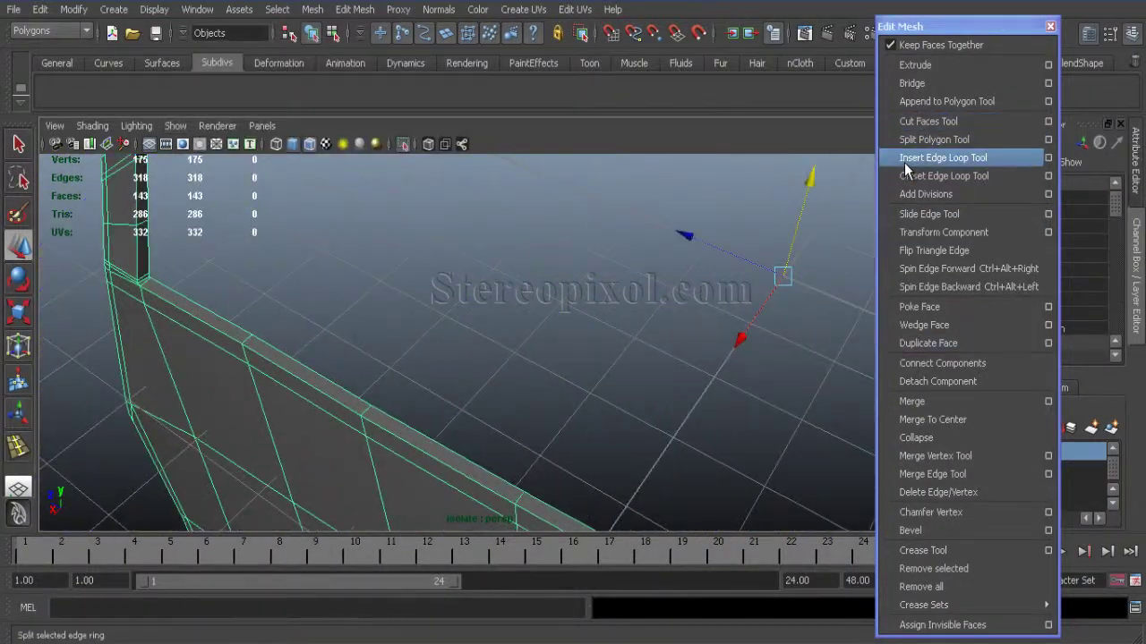
pyautogui.click(905, 161)
pyautogui.click(511, 512)
pyautogui.keyDown('alt'); pyautogui.moveTo(488, 514); pyautogui.dragTo(621, 520); pyautogui.keyUp('alt')
# Step: Adjust a cross edge on the window sill along the door's thickness and inspect the smoothed frame
pyautogui.press('w')
pyautogui.click(506, 332)
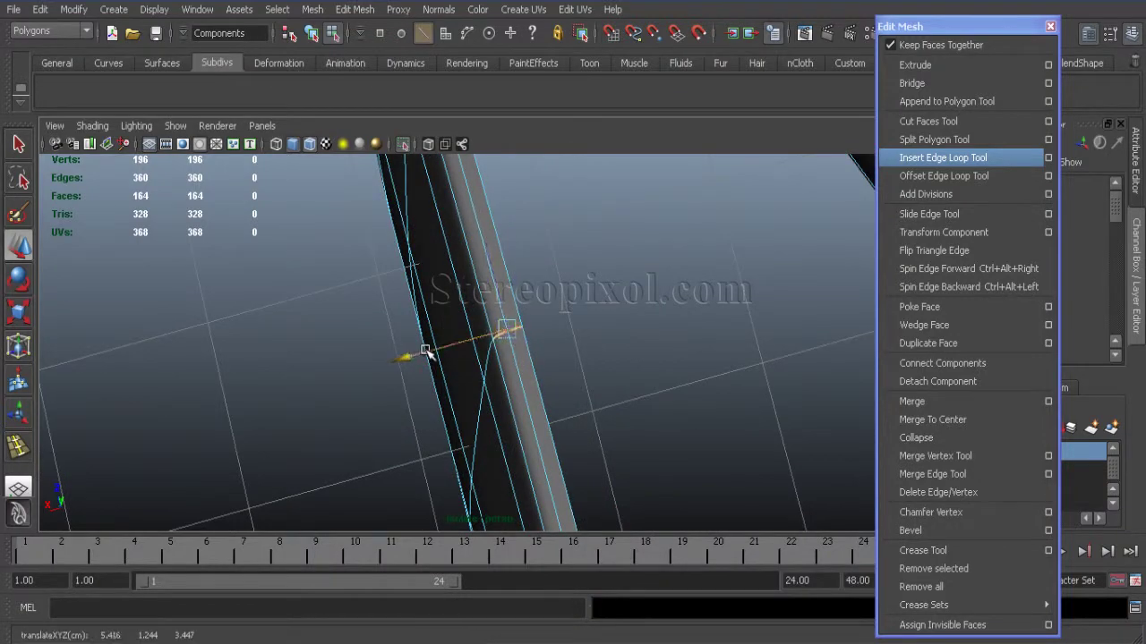
pyautogui.keyDown('alt'); pyautogui.moveTo(426, 354); pyautogui.dragTo(347, 410); pyautogui.keyUp('alt')
pyautogui.keyDown('alt'); pyautogui.moveTo(431, 291); pyautogui.dragTo(532, 425, button='right'); pyautogui.keyUp('alt')
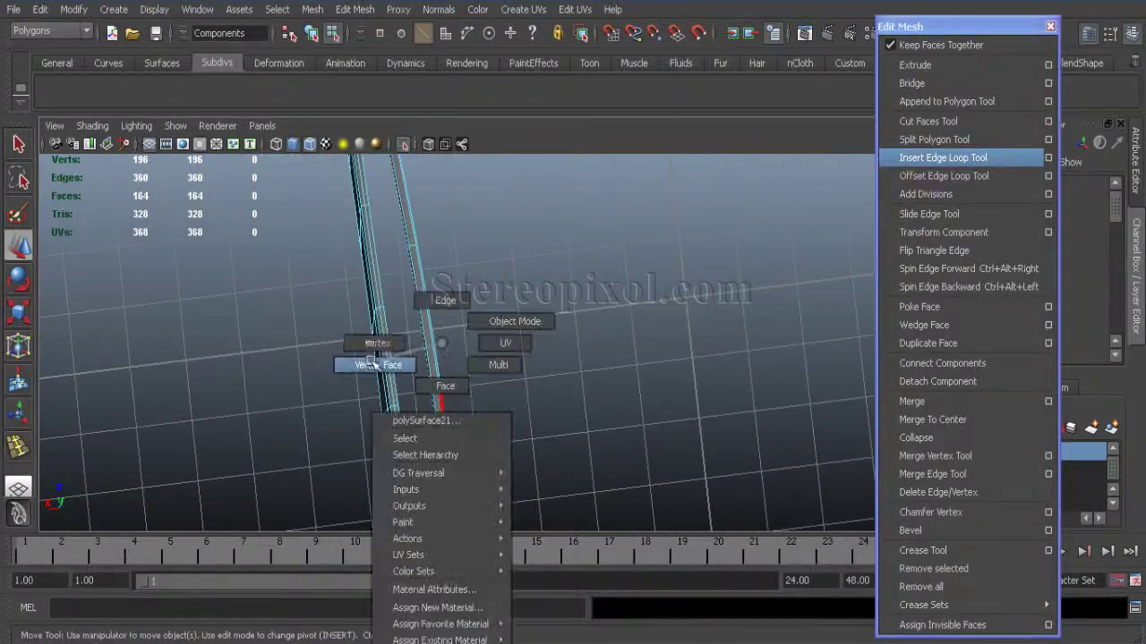
pyautogui.keyDown('alt'); pyautogui.moveTo(347, 409); pyautogui.dragTo(397, 379); pyautogui.keyUp('alt')
pyautogui.keyDown('alt'); pyautogui.moveTo(456, 346); pyautogui.dragTo(291, 296); pyautogui.keyUp('alt')
pyautogui.click(775, 312)
pyautogui.keyDown('alt'); pyautogui.moveTo(775, 313); pyautogui.dragTo(627, 336); pyautogui.keyUp('alt')
pyautogui.scroll(-5, 537, 340)
# Step: Return the door to object mode and delete the construction history
pyautogui.moveTo(480, 343); pyautogui.dragTo(555, 320, button='right')
pyautogui.click(274, 364)
pyautogui.click(408, 398)
pyautogui.click(41, 9)
pyautogui.moveTo(71, 225)
pyautogui.click(251, 108)
# Step: Turn off isolation to show the whole car and save the scene
pyautogui.scroll(-4, 275, 240)
pyautogui.click(176, 126)
pyautogui.click(362, 67)
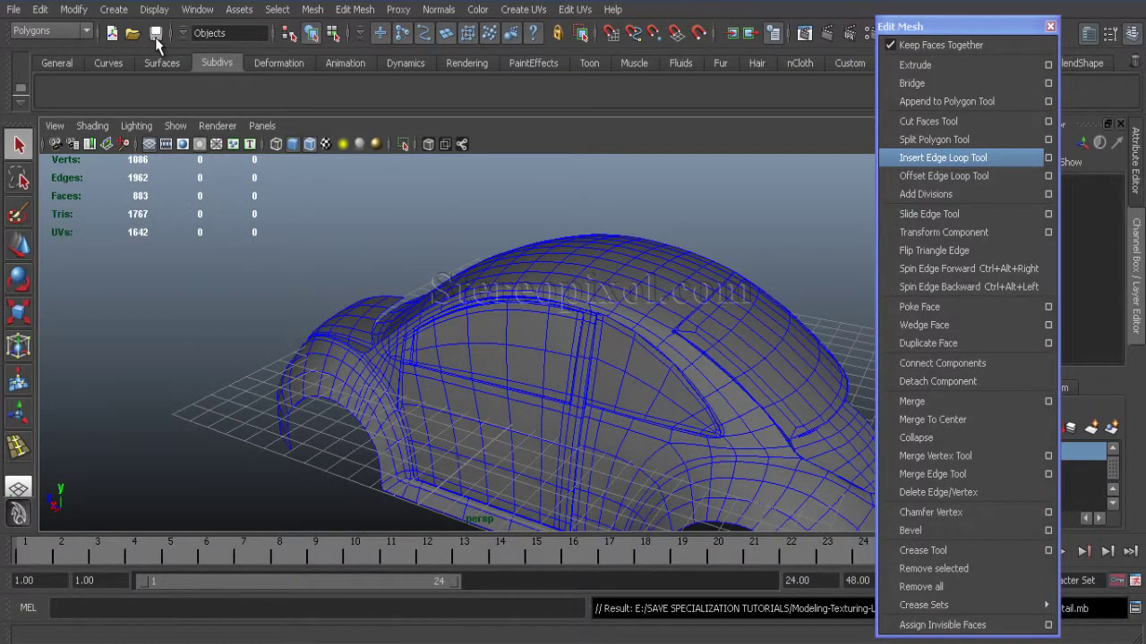